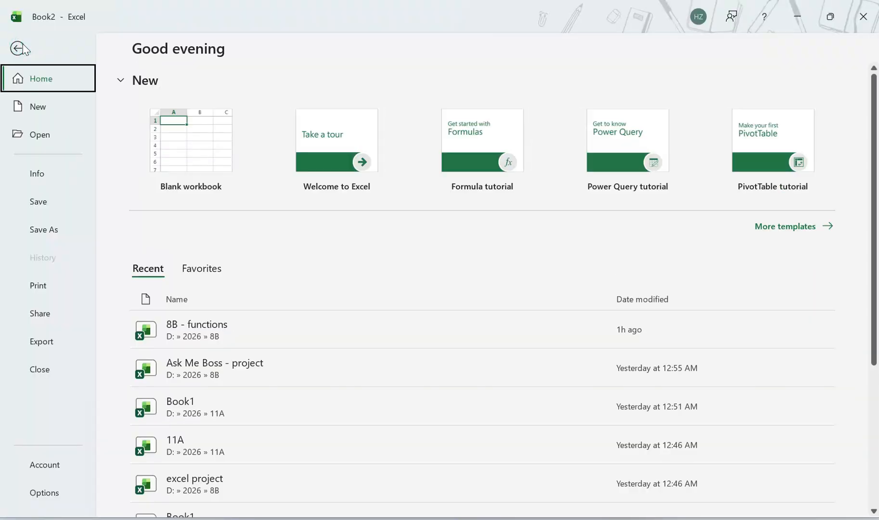
Step: Create a blank workbook and merge and center cells A1:G2 for the title
click(195, 136)
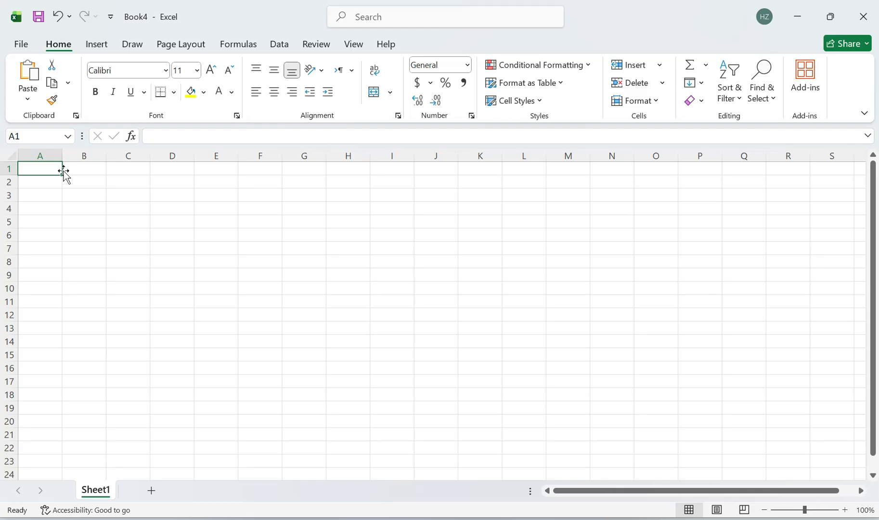
drag(44, 167, 297, 178)
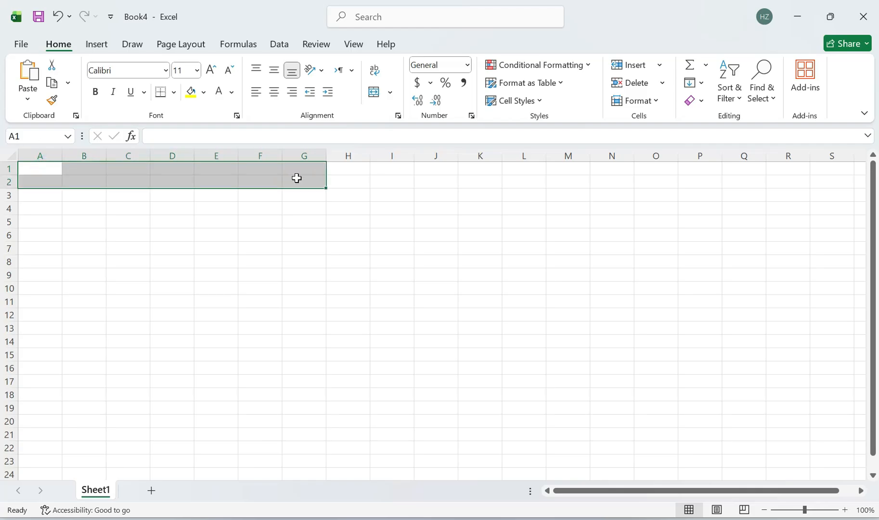
click(391, 92)
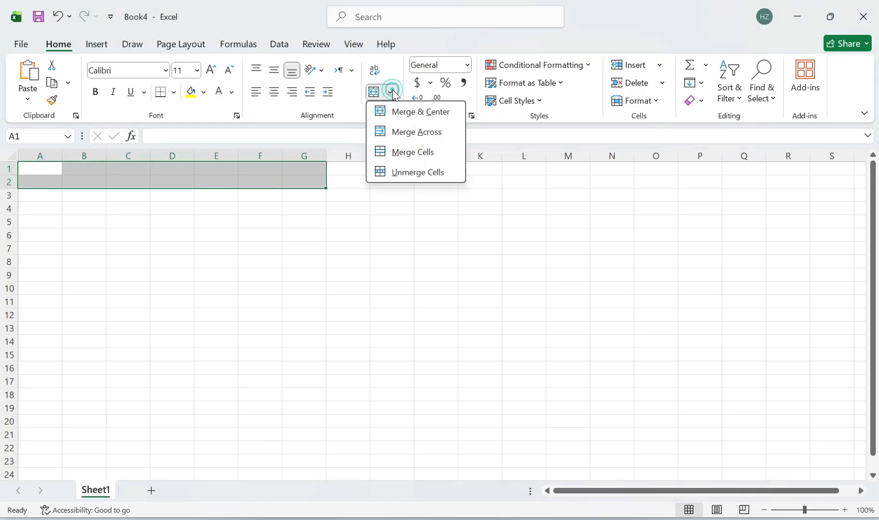
click(412, 115)
scroll(428, 301, up, 3)
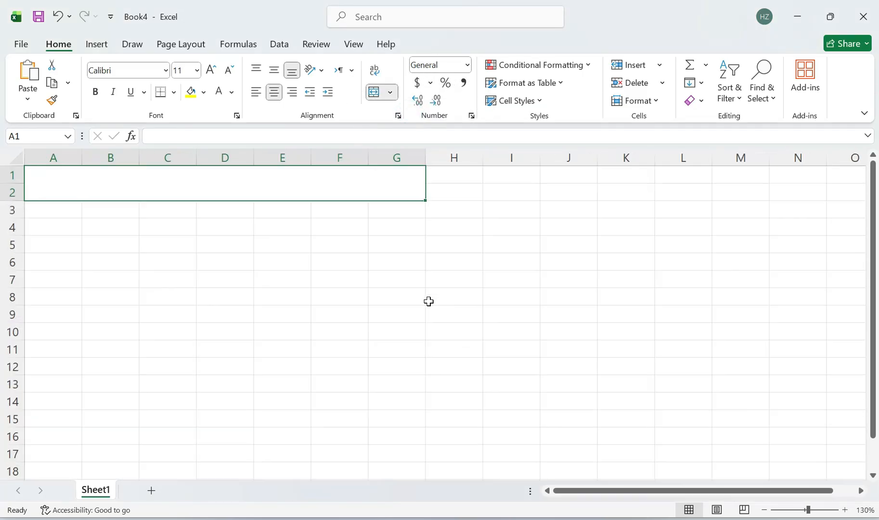
scroll(428, 301, up, 3)
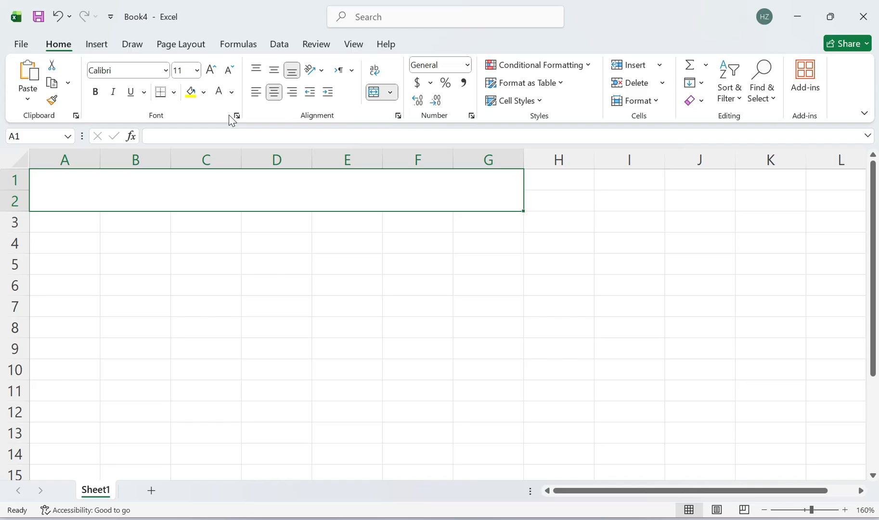
Step: Fill the merged title cell with the darkest blue theme color and enter the title "Report Card"
click(202, 99)
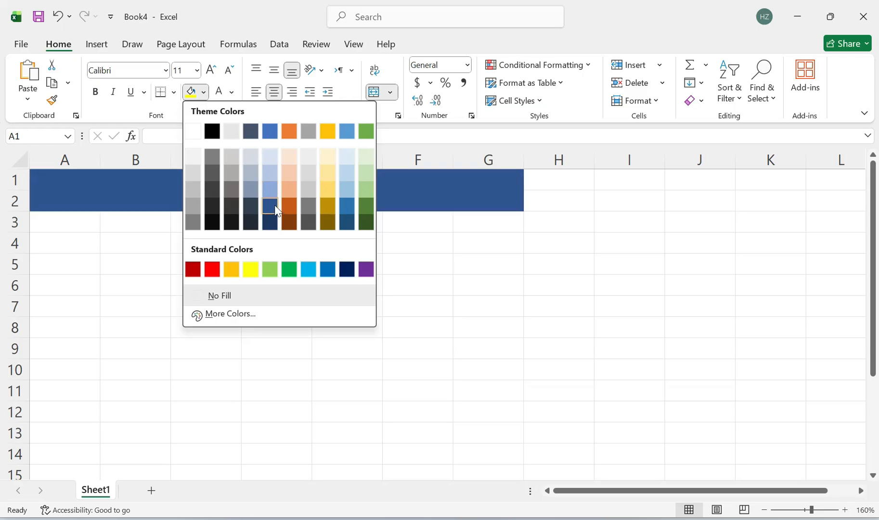
click(273, 224)
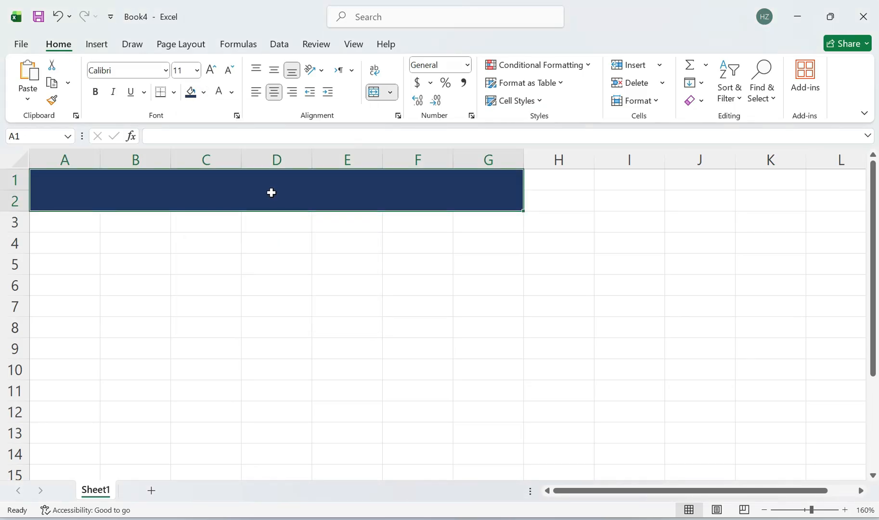
text(R)
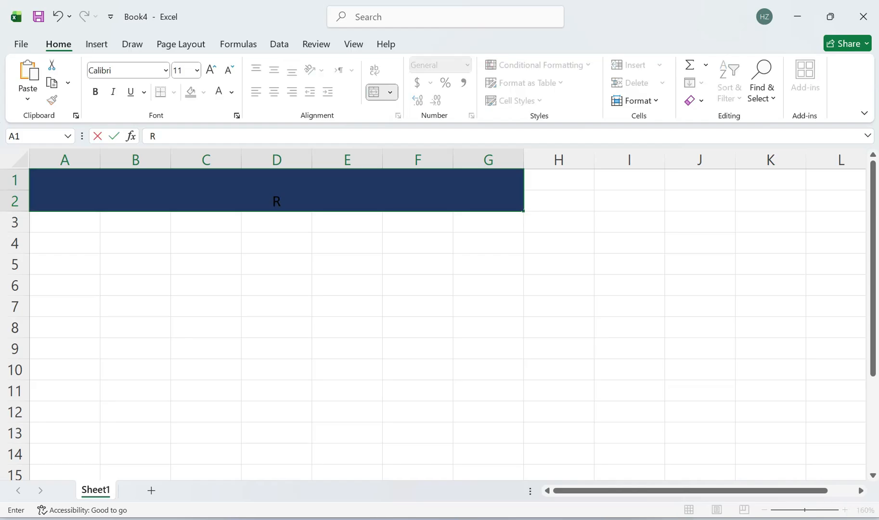
text(eport Card)
key(Return)
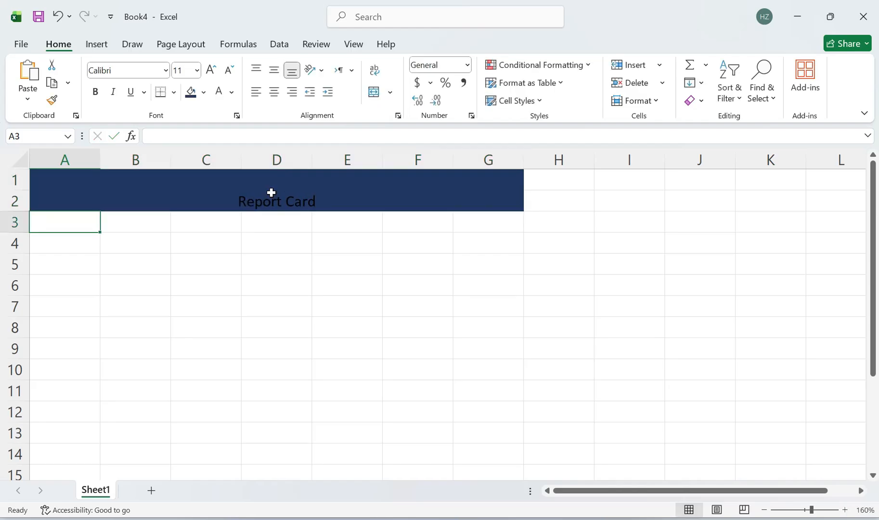
Step: Set the title's font color to white and align it vertically in the middle of the merged cell
click(347, 196)
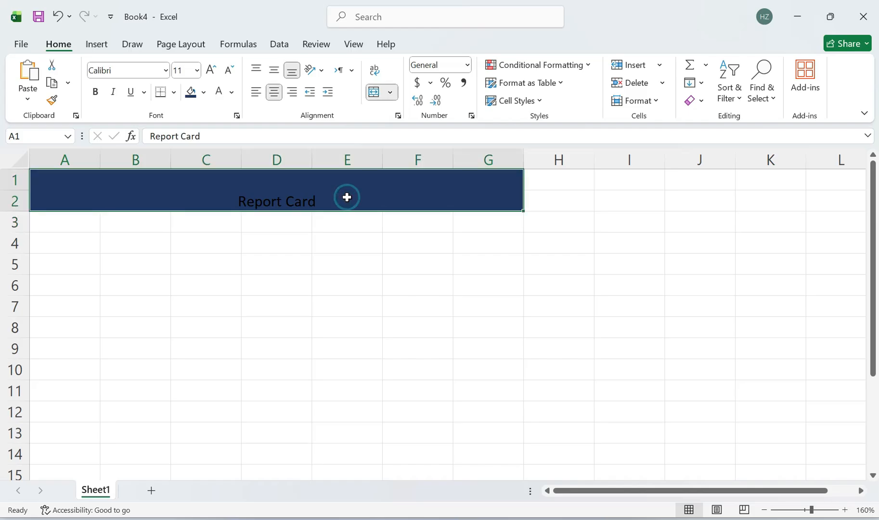
click(231, 92)
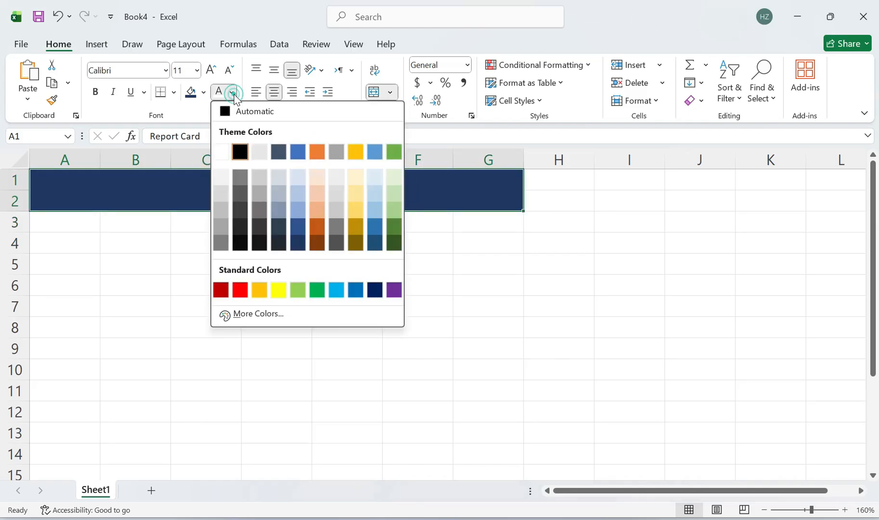
click(221, 152)
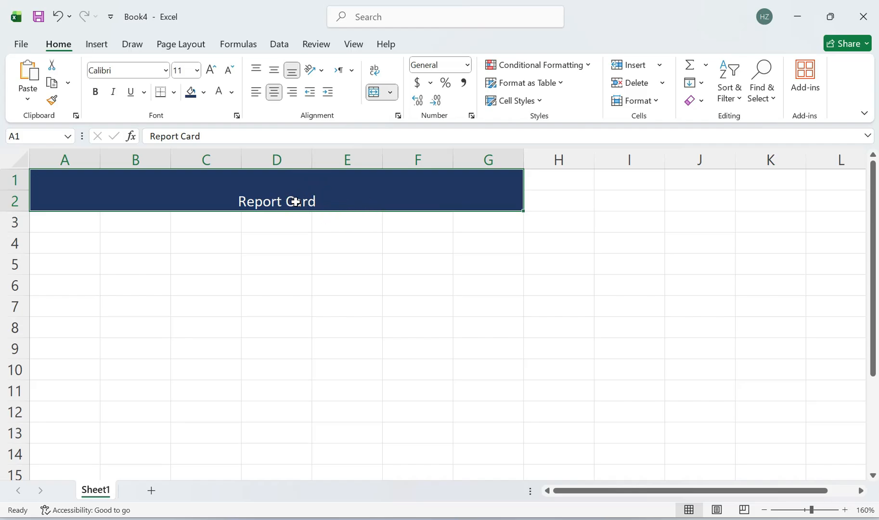
click(271, 73)
click(257, 72)
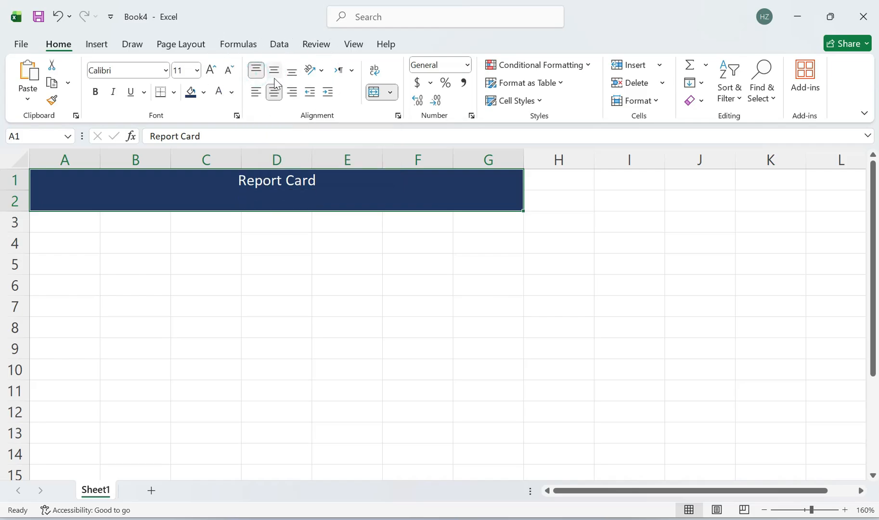
click(267, 74)
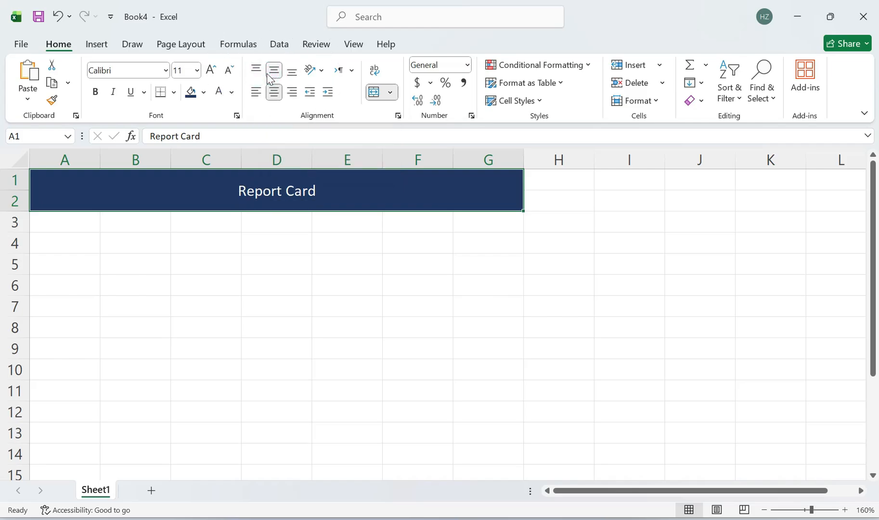
Step: Enter the headers "Subject", "Quiz-1 (10)", "Quiz-2 (10)" and "Assignment (10)" in cells A3 to D3
click(64, 228)
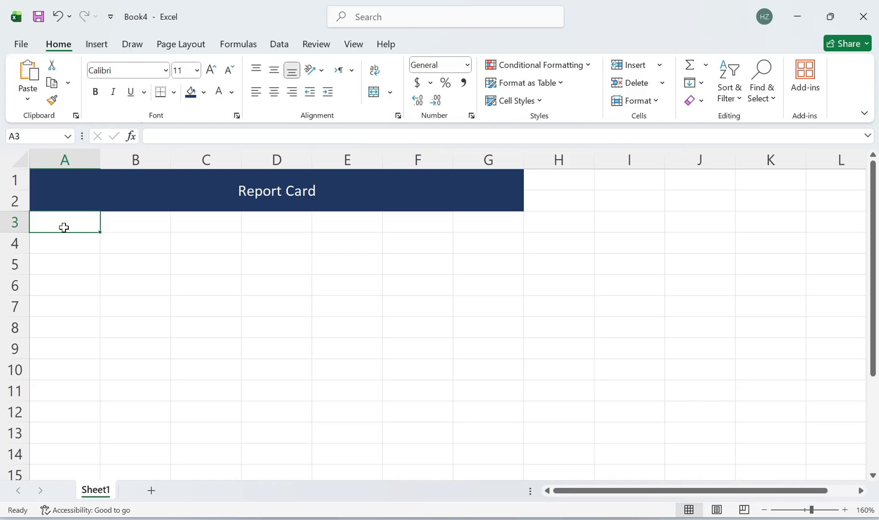
text(Subject)
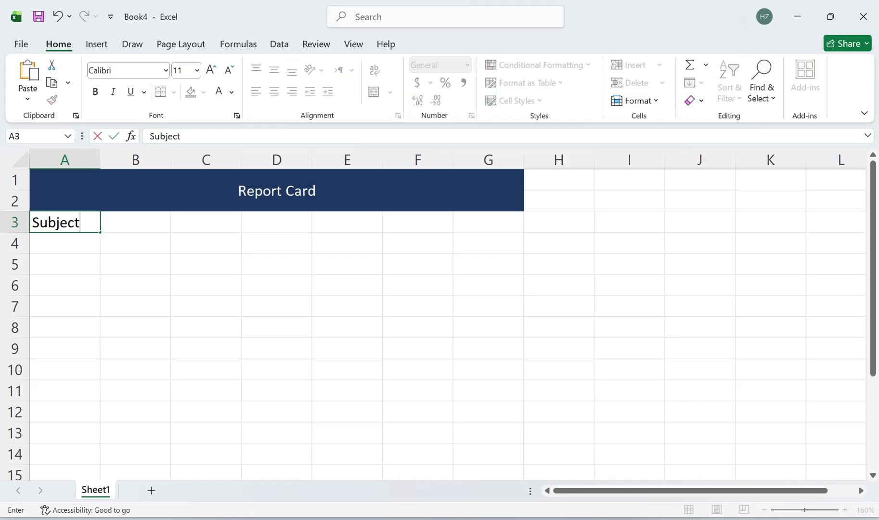
key(Tab)
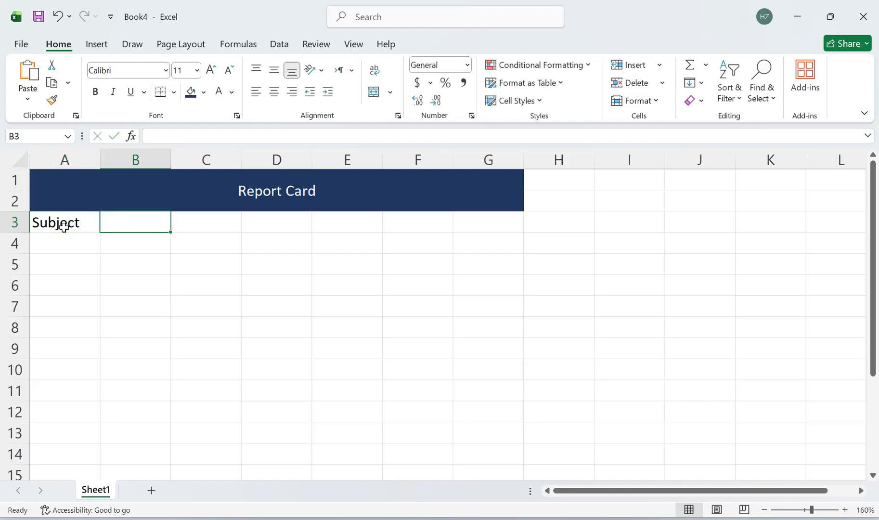
text(Quiz-1)
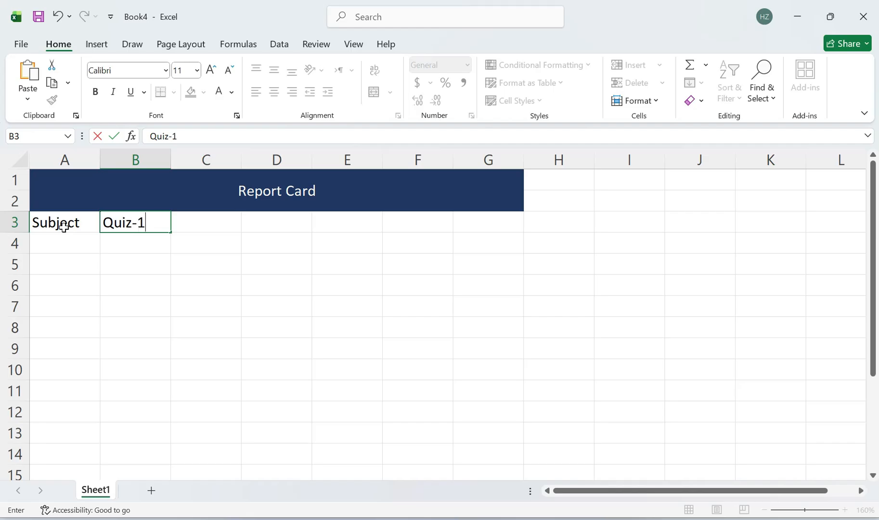
text( (10))
key(Tab)
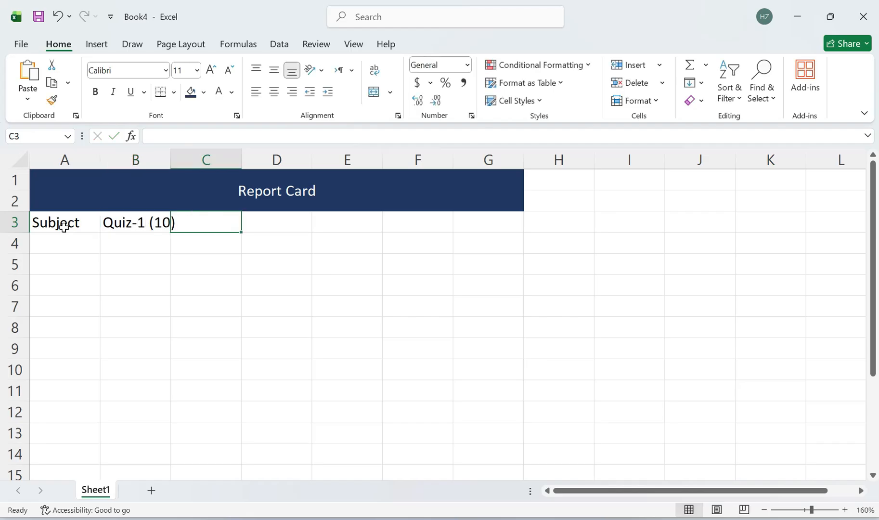
text(Quiz-2)
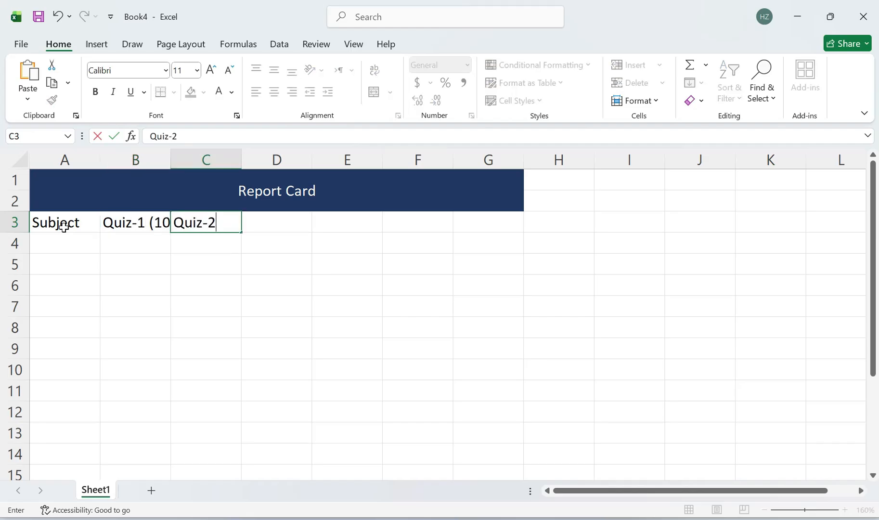
text( (10))
key(Tab)
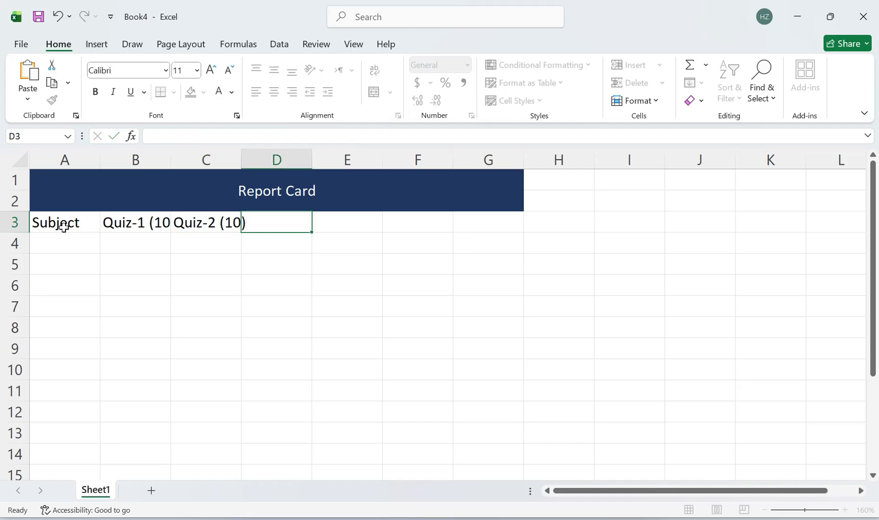
text(Assignment)
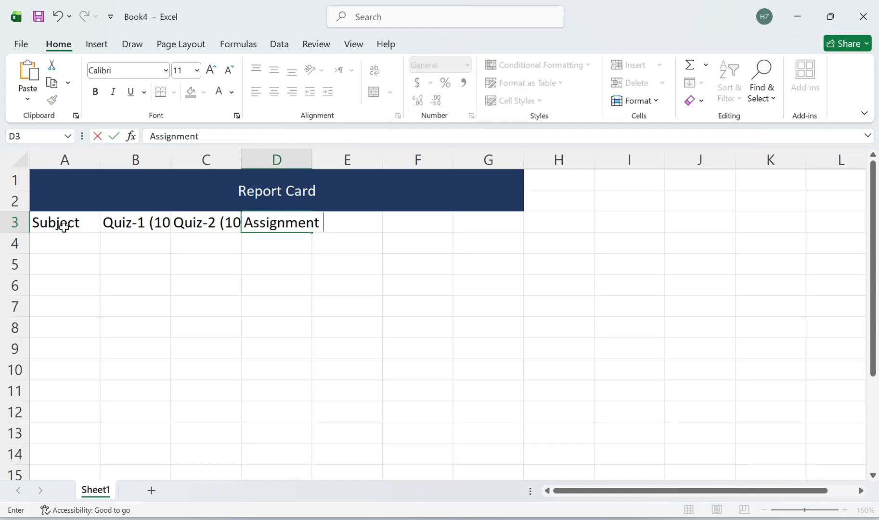
text( (10))
key(Tab)
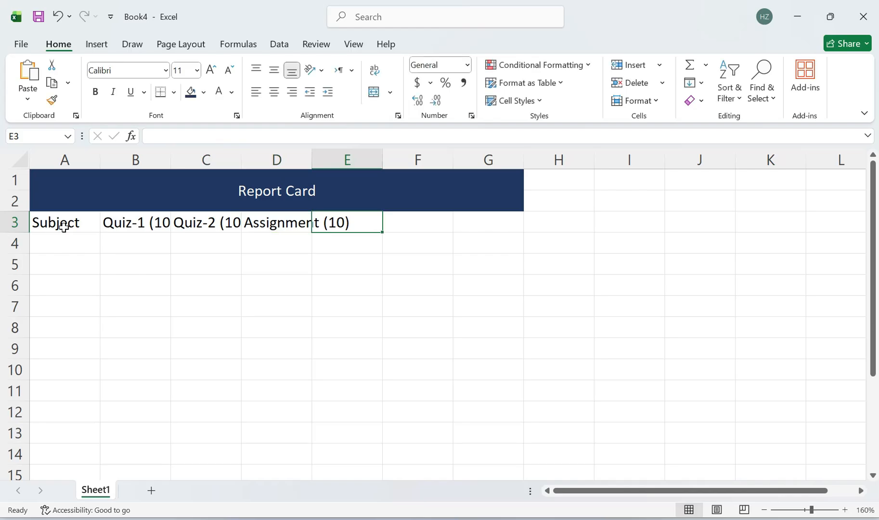
Step: Complete the header row with "Project (10)", "Exam (60)" and "Total (100)" in cells E3 to G3
text(Project)
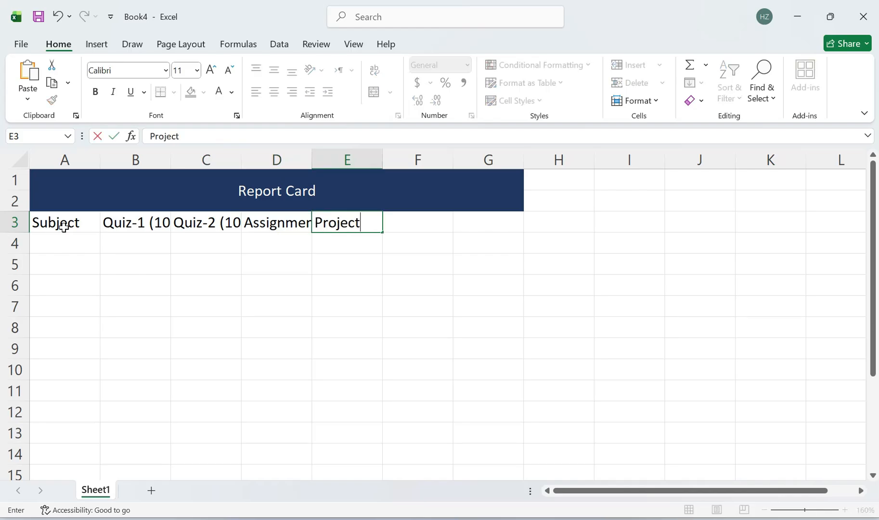
text( (10))
key(Tab)
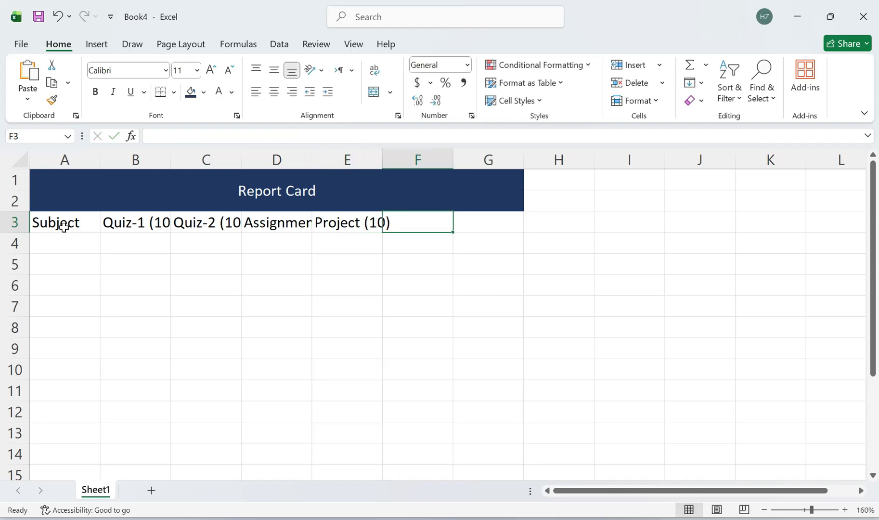
text(Exam)
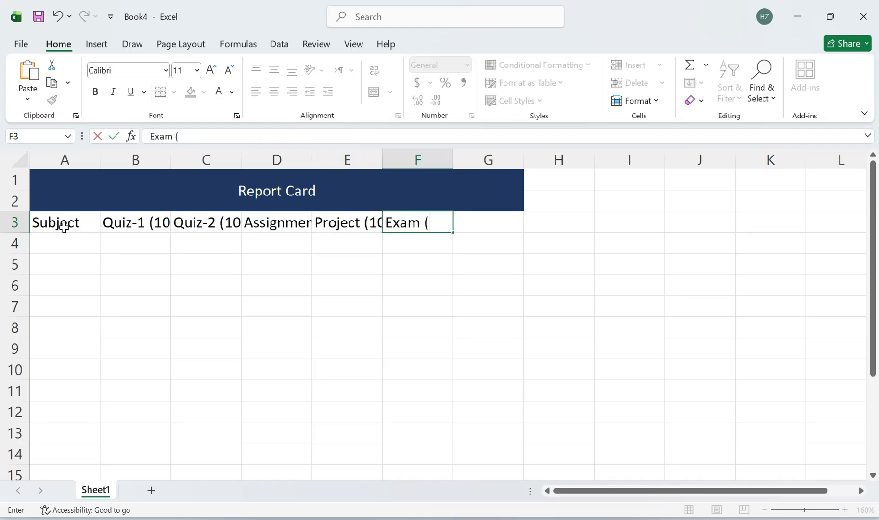
text( (60))
key(Tab)
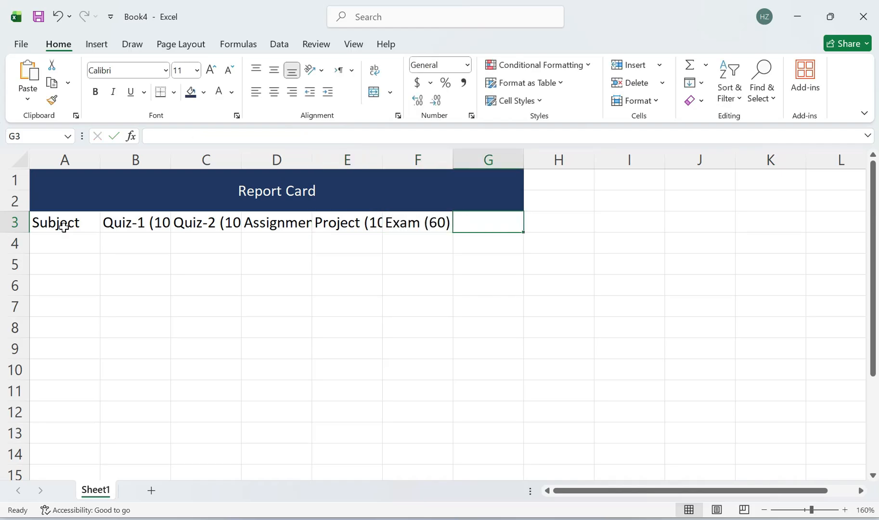
text(Total ()
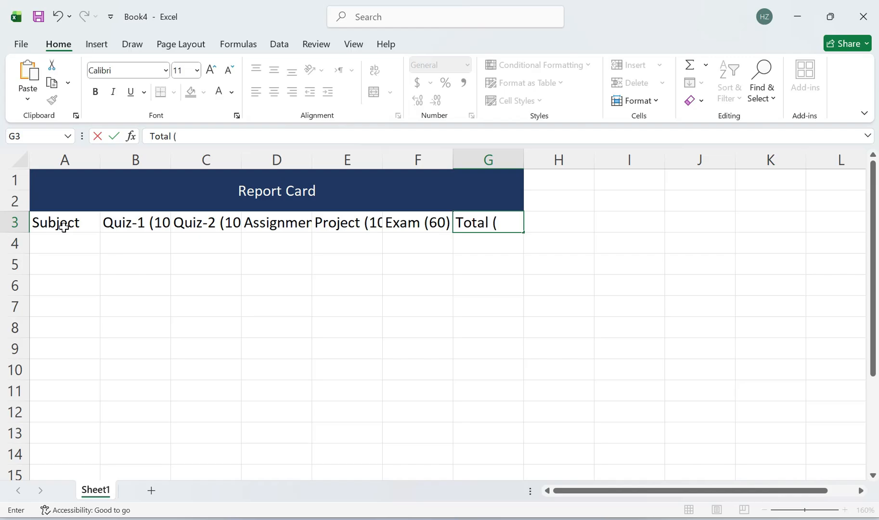
text(100)
key(Return)
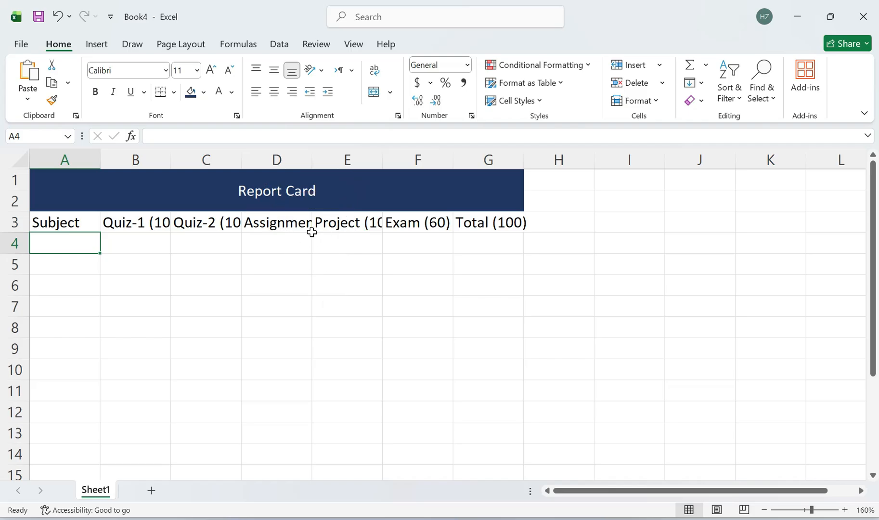
Step: Widen column D, and AutoFit the width of all columns in the sheet to their contents
drag(314, 160, 360, 160)
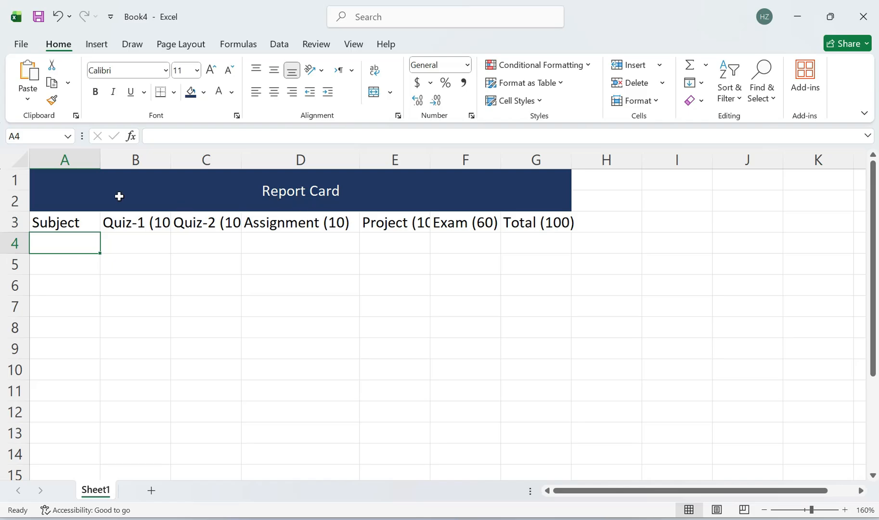
click(13, 161)
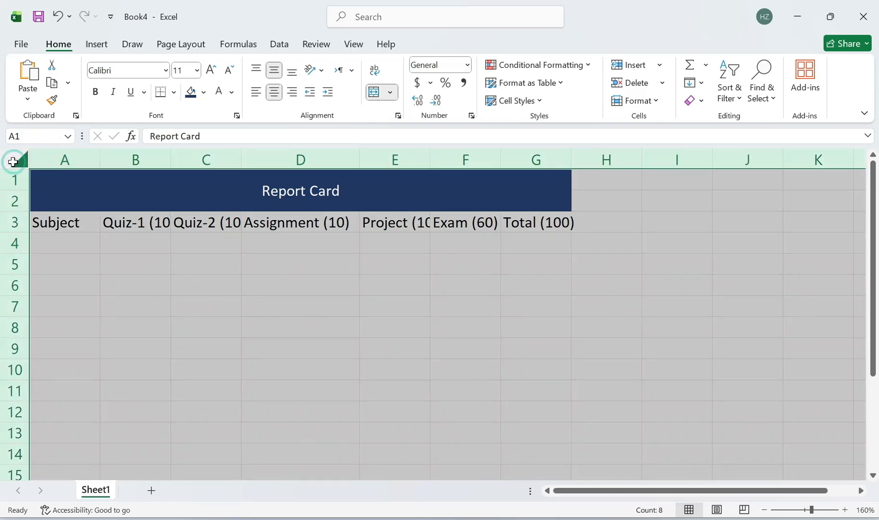
double_click(101, 166)
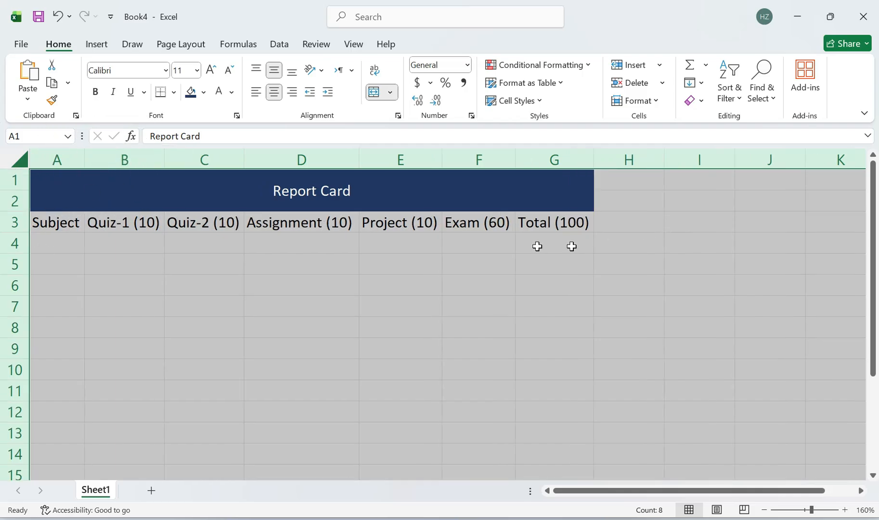
Step: Enter the subjects "Math" in A4 and "ICT" in A5
click(72, 242)
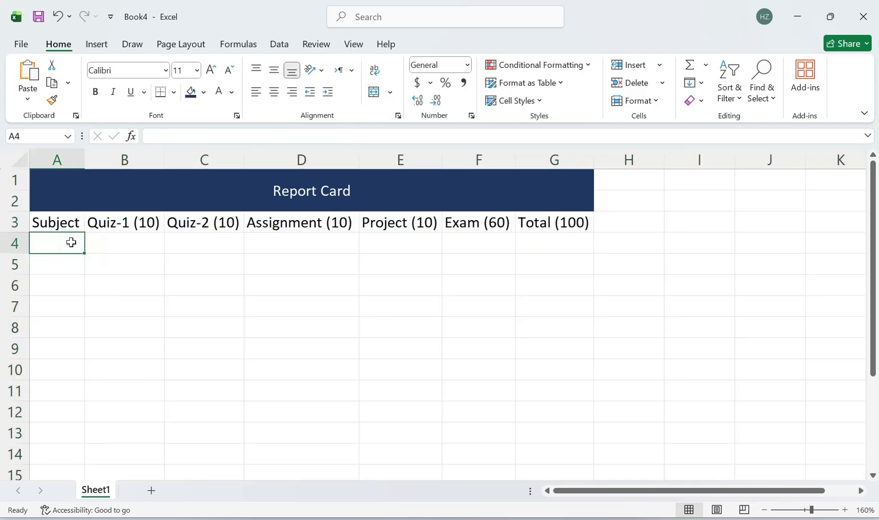
text(Math)
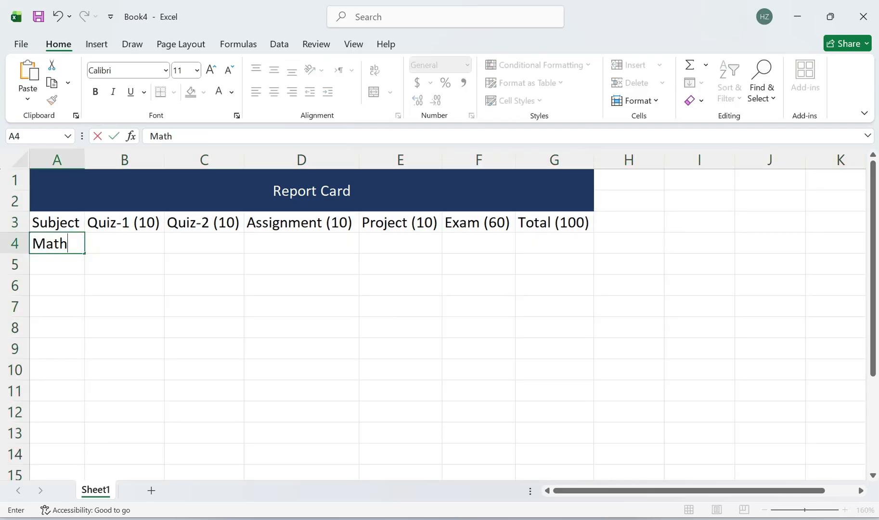
key(Return)
text(ICT)
click(72, 242)
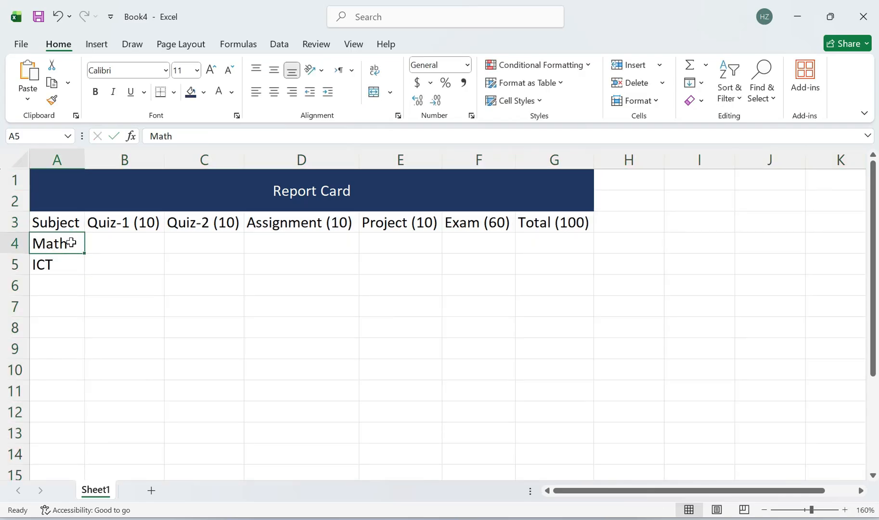
Step: Enter the subjects "Science", "English" and "Arabic" in cells A6 to A8
key(Down)
key(Down)
text(Scie)
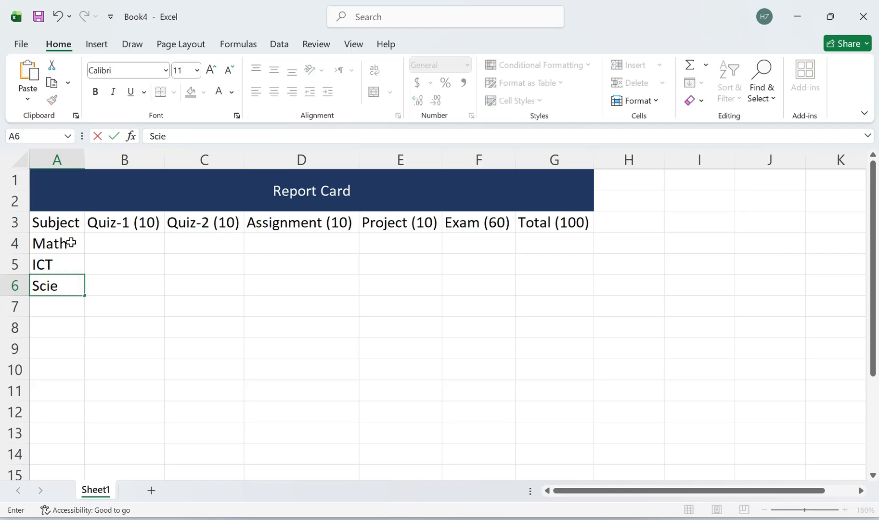
text(nce)
key(Return)
text(E)
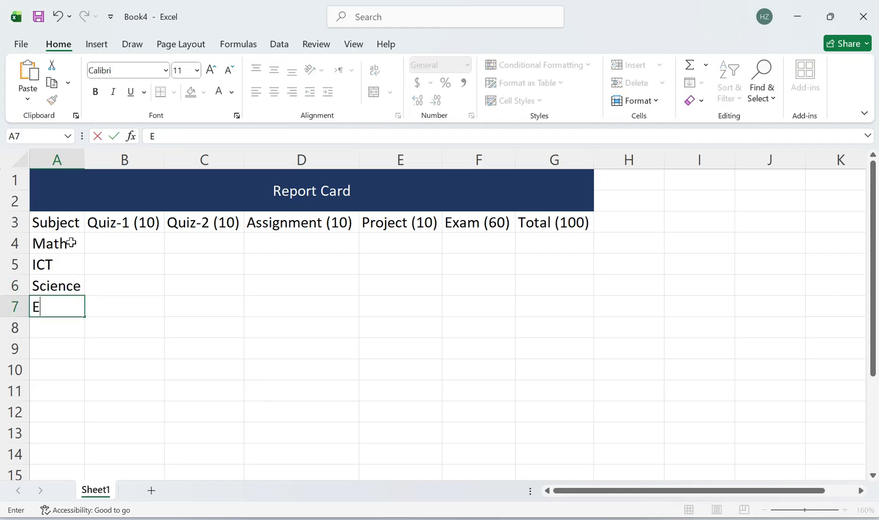
text(nglish)
key(Return)
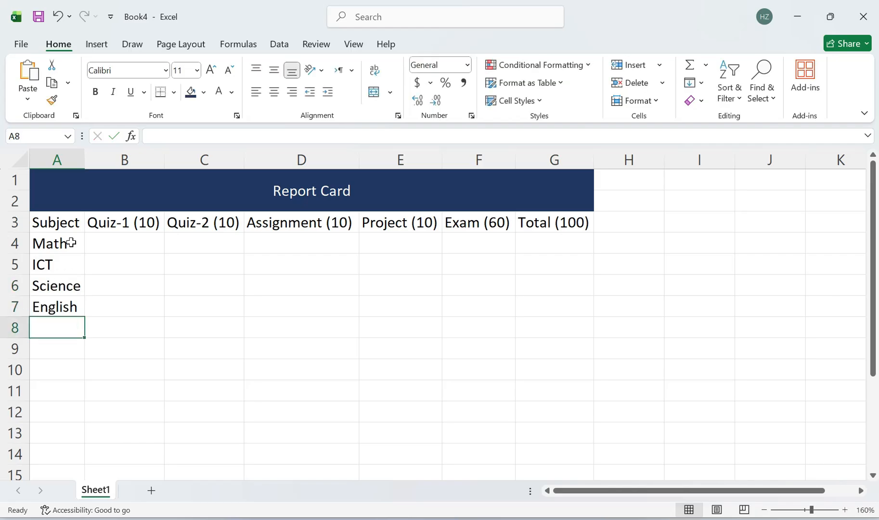
text(Arabic)
key(Tab)
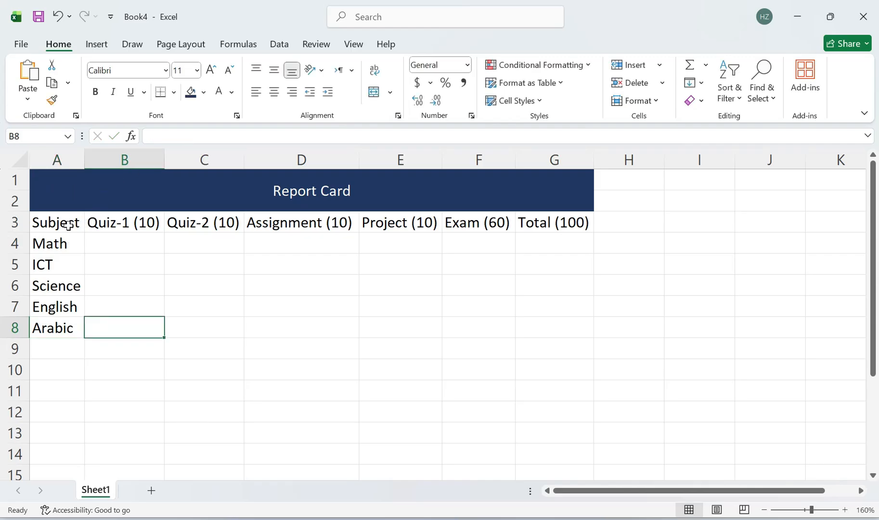
Step: Make the subject column A3:A8 and the assessment headers B3:G3 bold
drag(65, 221, 65, 334)
click(64, 333)
drag(72, 221, 77, 330)
click(96, 92)
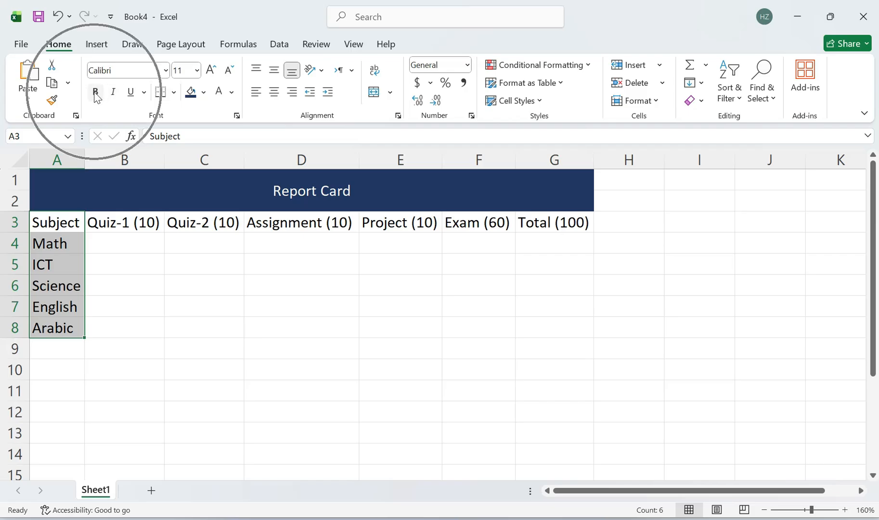
drag(144, 224, 526, 222)
click(95, 91)
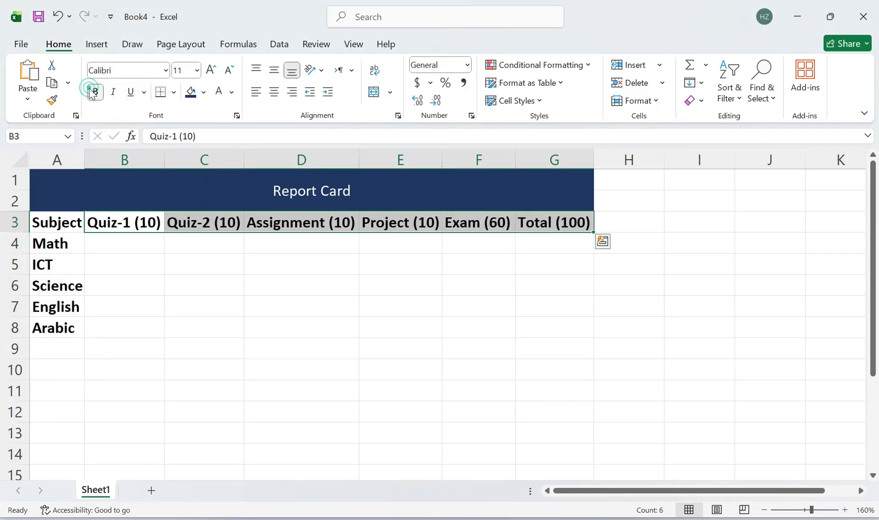
Step: AutoFit the width of all columns in the sheet to the bold text
click(18, 160)
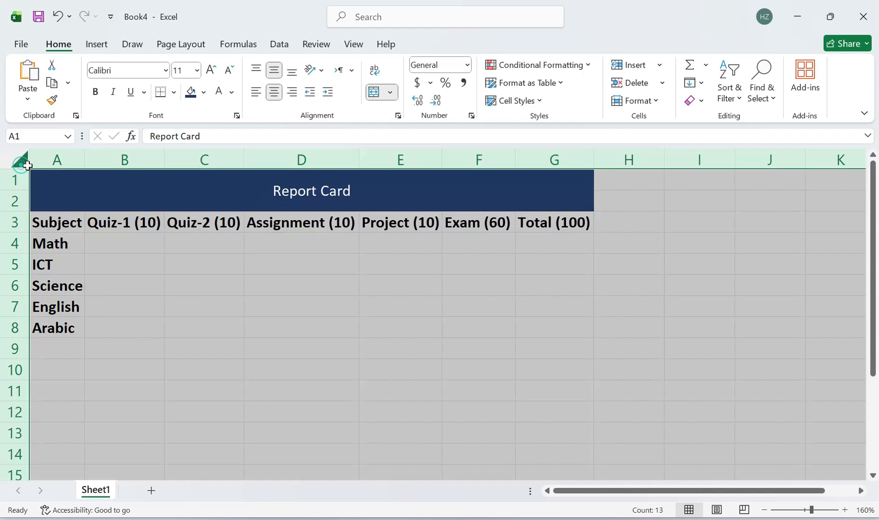
double_click(85, 159)
click(134, 237)
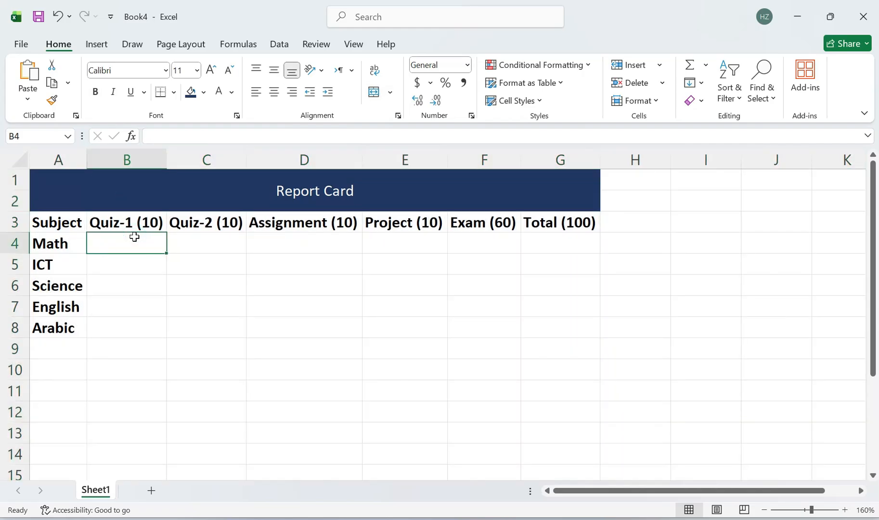
Step: Apply All Borders to the whole report card table, A1:G8
drag(59, 194, 579, 322)
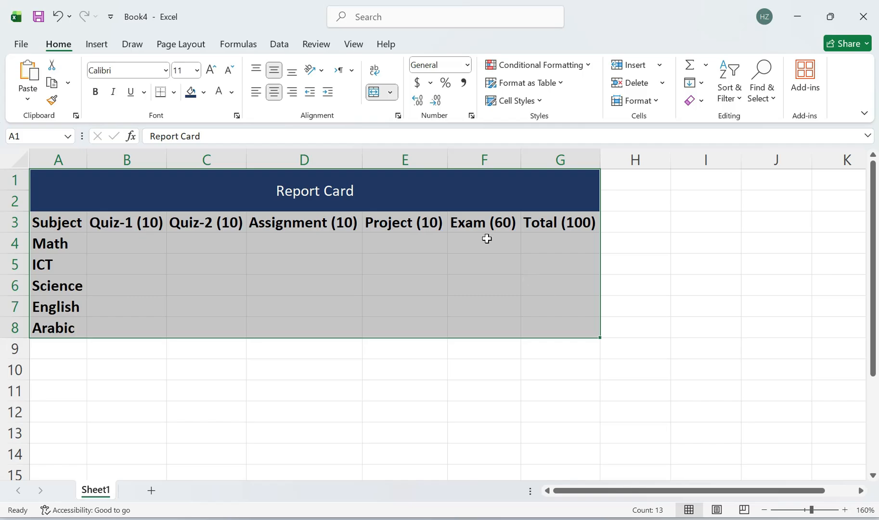
click(174, 92)
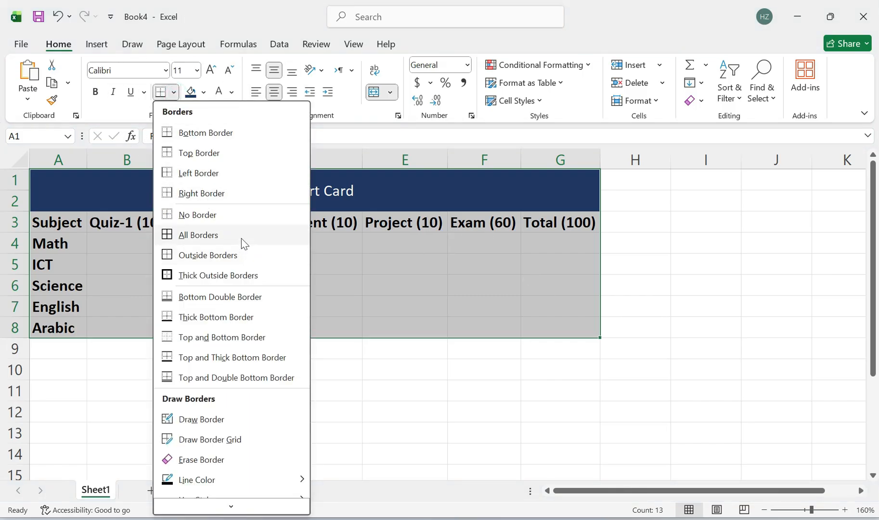
click(241, 236)
Step: Set the "Report Card" title to font size 20 and make it bold
click(384, 192)
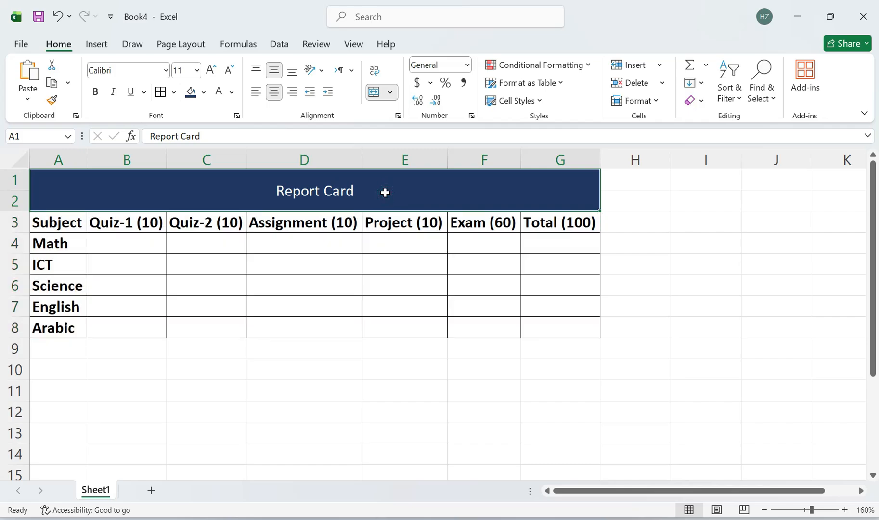
click(385, 193)
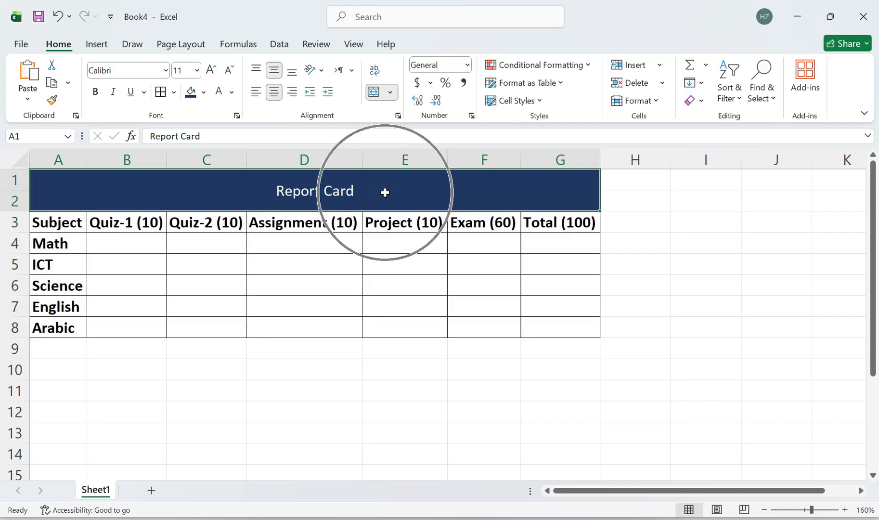
click(197, 70)
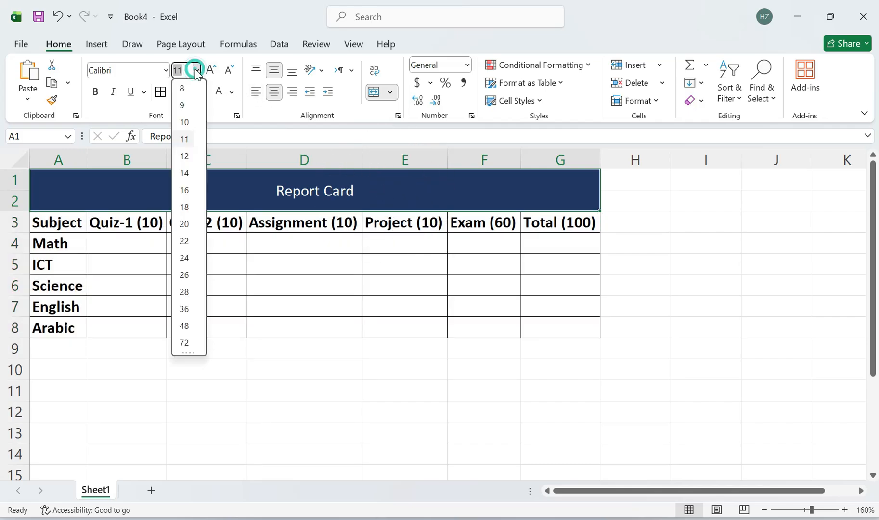
click(186, 224)
click(102, 95)
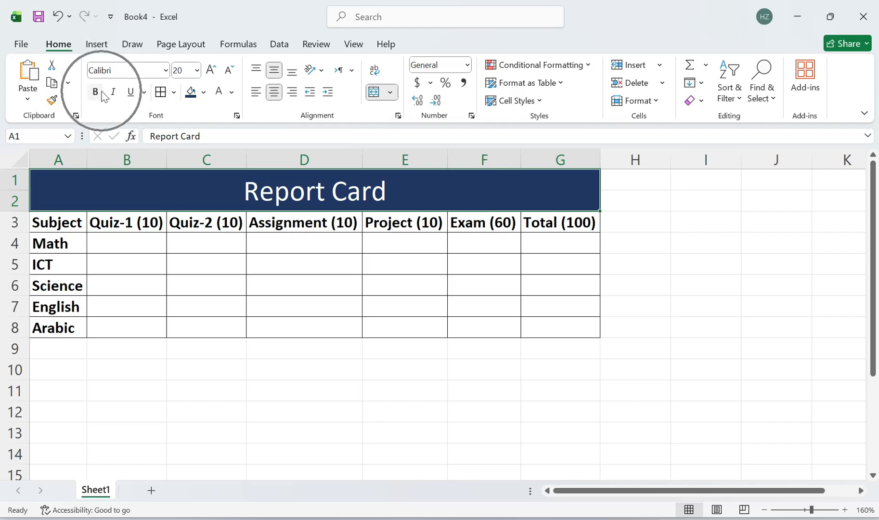
Step: Enter the Quiz-1 scores 9, 10, 9, 8 and 7.5 in cells B4 to B8
click(143, 242)
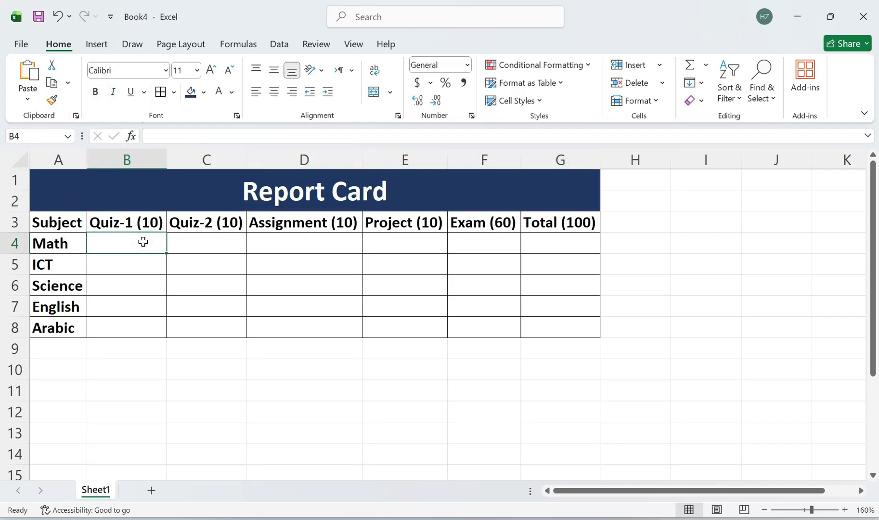
text(9)
key(Return)
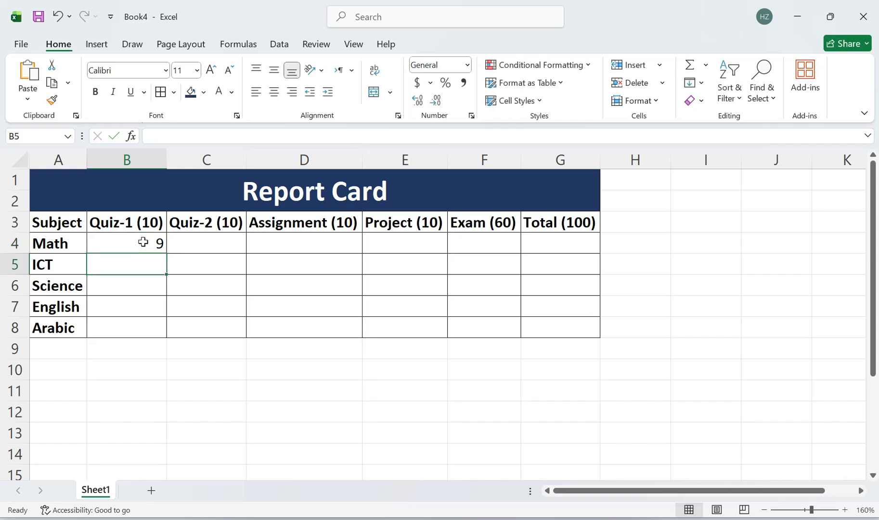
text(10)
key(Return)
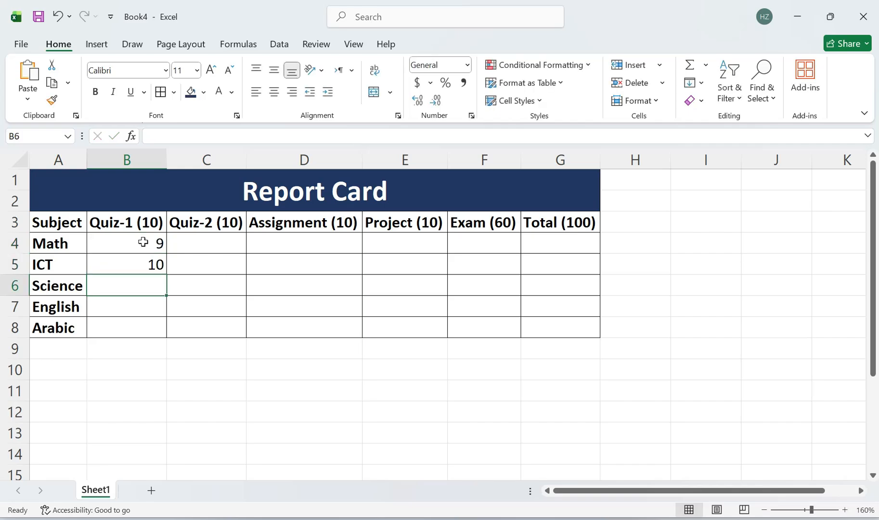
text(9)
key(Return)
text(8)
key(Return)
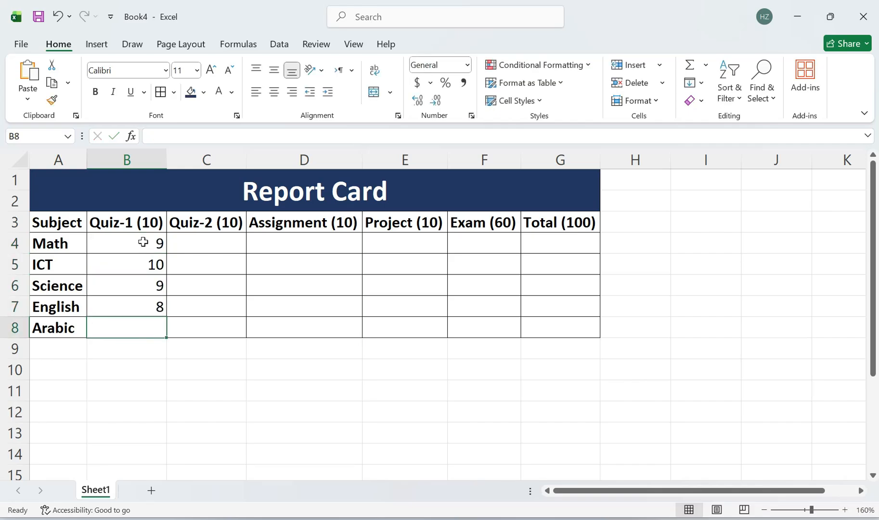
text(7.5)
key(Return)
Step: Enter the Quiz-2 scores 10, 2, 3, 10 and 10 in cells C4 to C8
key(Up)
key(Up)
key(Up)
key(Up)
key(Right)
key(Up)
text(10)
key(Return)
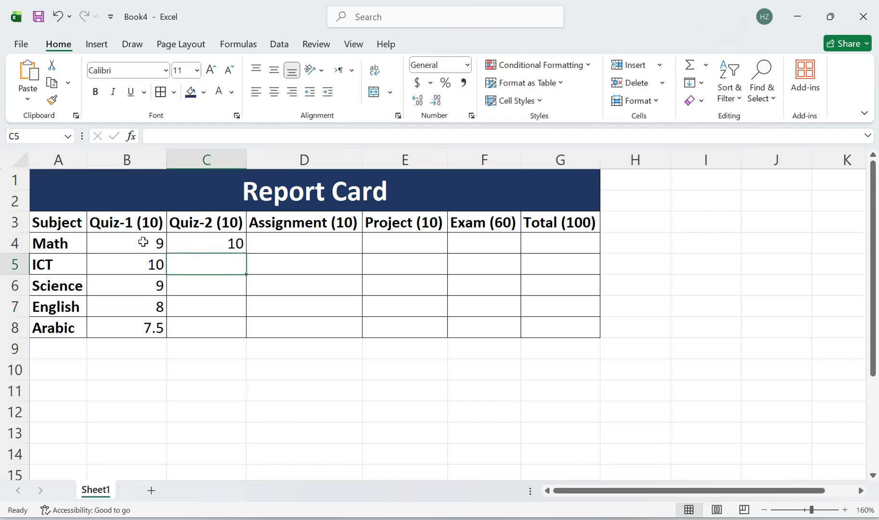
text(2)
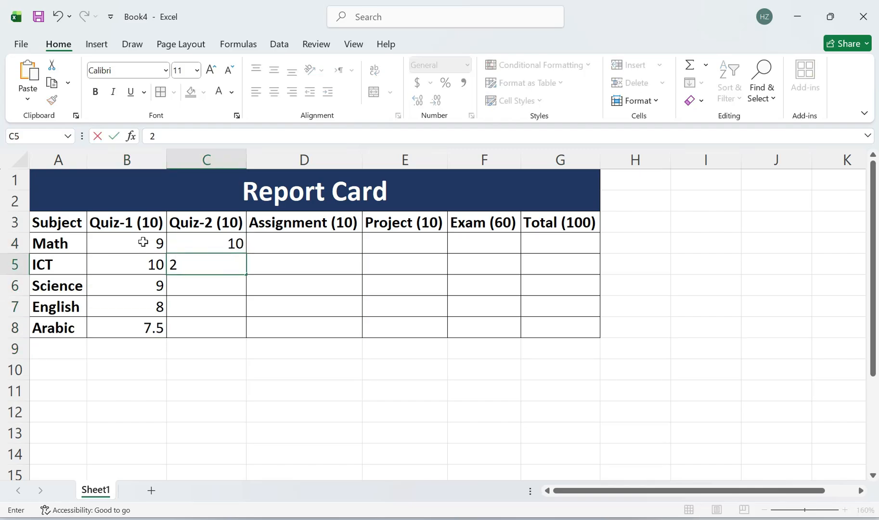
key(Return)
text(3)
key(Return)
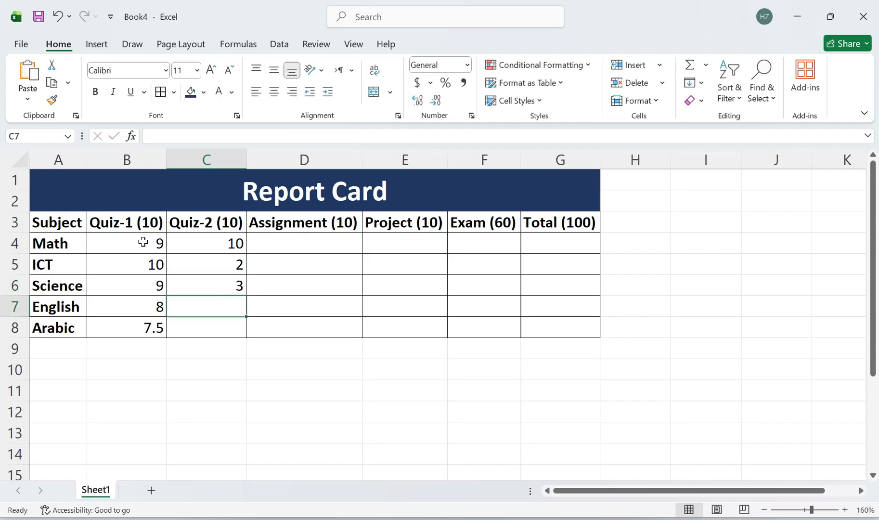
text(10)
key(Return)
text(10)
key(Return)
Step: Enter an Assignment score of 10 for every subject in cells D4 to D8
key(Up)
key(Up)
key(Up)
key(Up)
key(Up)
key(Right)
text(10)
key(Return)
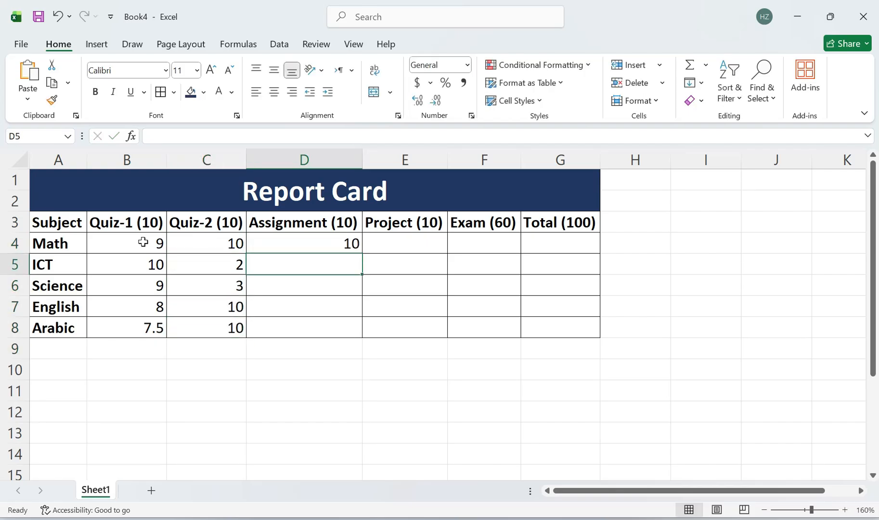
text(10)
key(Return)
text(10)
key(Return)
text(10)
key(Return)
text(10)
key(Return)
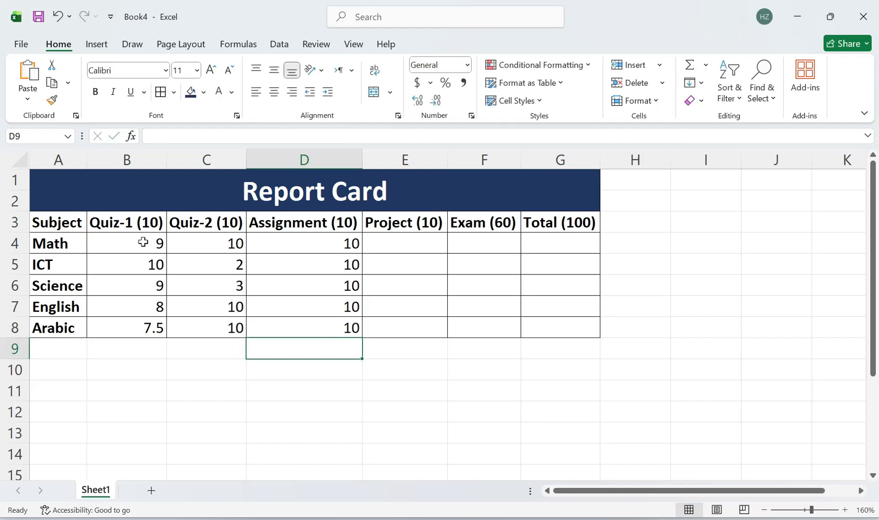
Step: Enter the Project scores 5, 6, 8, 9 and 10 in cells E4 to E8
key(Up)
key(Up)
key(Up)
key(Up)
key(Up)
key(Right)
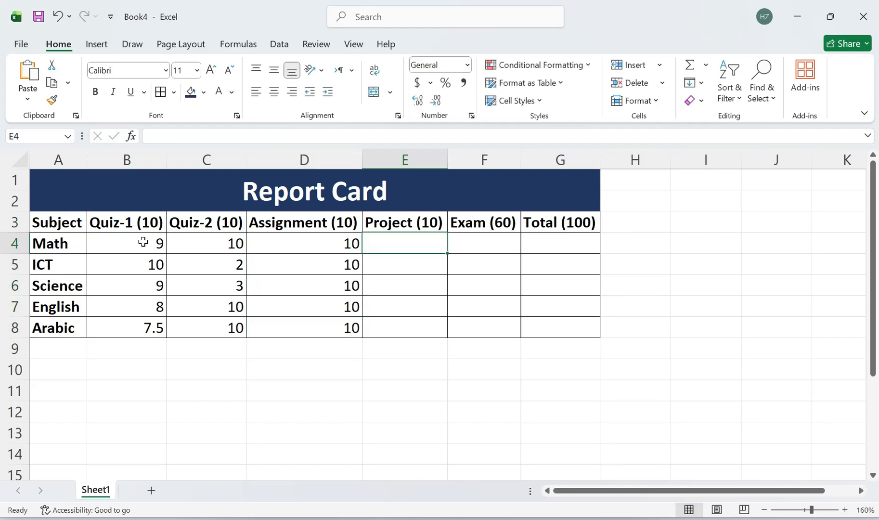
text(5)
key(Return)
text(6)
key(Return)
text(8)
key(Return)
text(9)
key(Return)
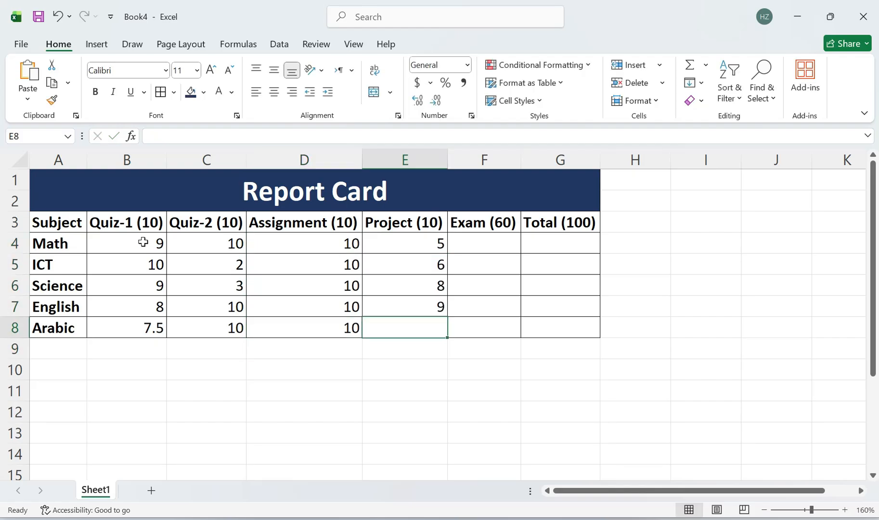
text(2)
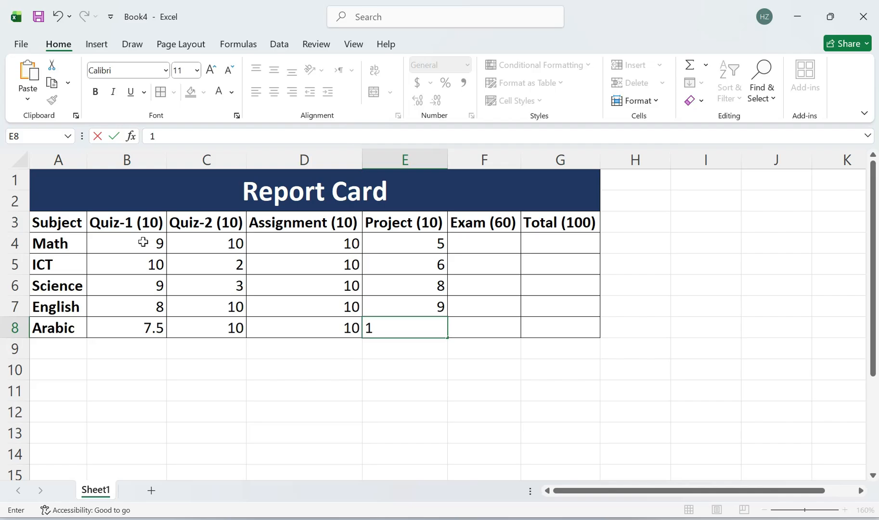
text(0)
key(Right)
Step: Enter the Exam scores 60, 60, 50, 55 and 57 in cells F4 to F8
key(Up)
key(Up)
key(Up)
key(Up)
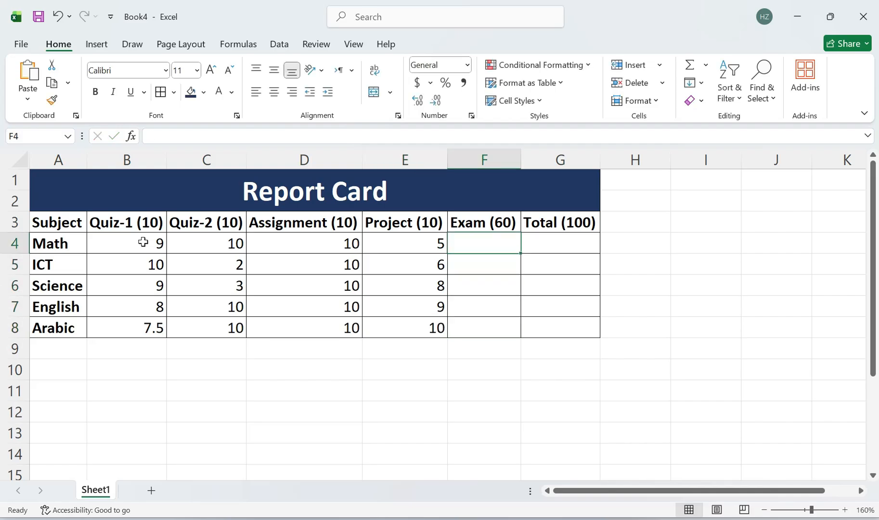
text(60)
key(Return)
text(606)
key(BackSpace)
key(Return)
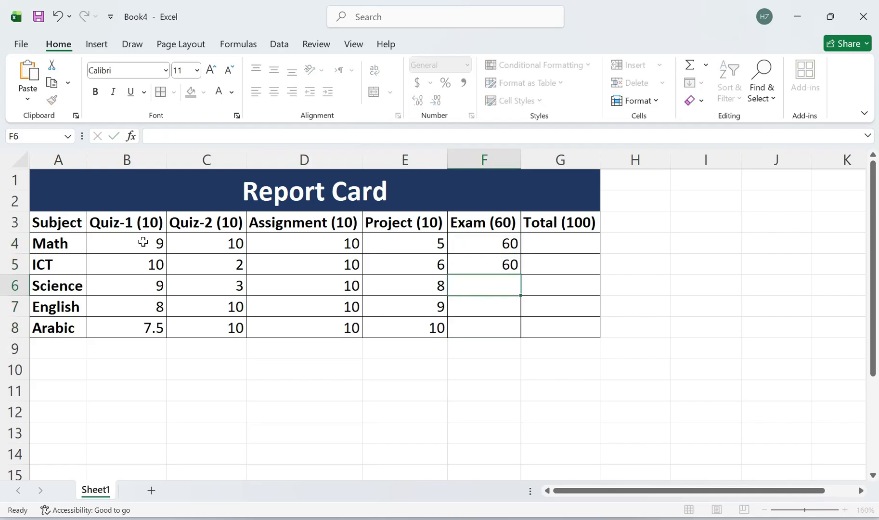
text(50)
key(Return)
text(55)
key(Return)
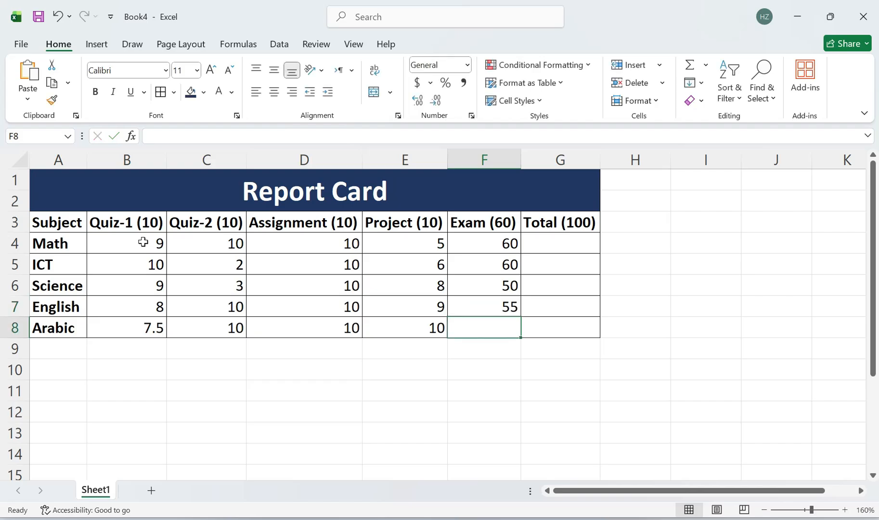
text(57)
key(Return)
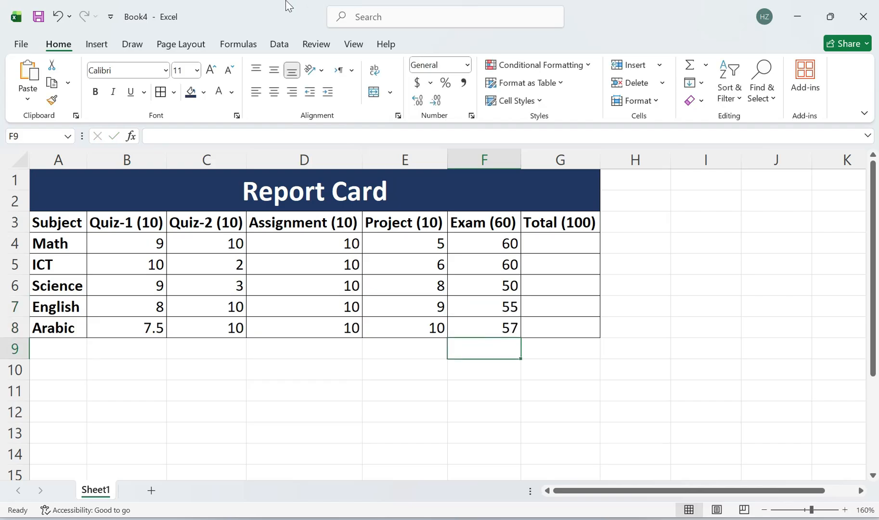
Step: Center the assessment headers and scores horizontally in the range B3:G8
click(128, 243)
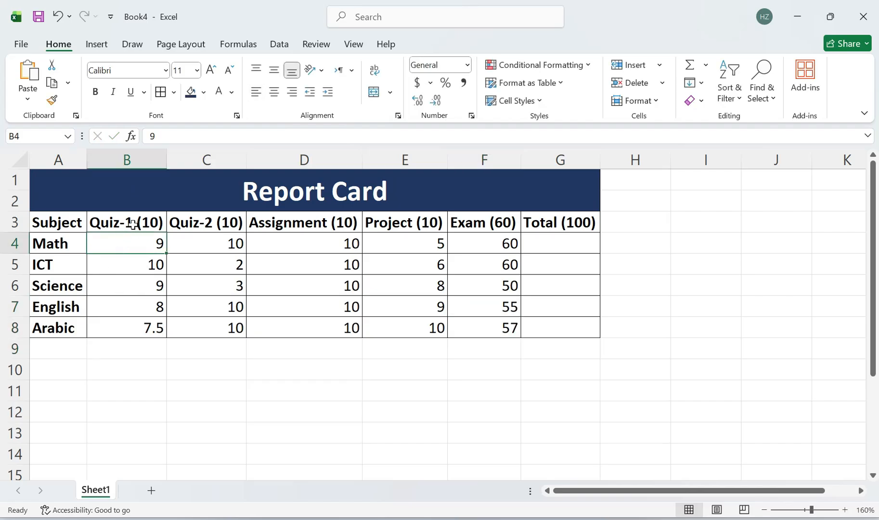
drag(129, 224, 564, 330)
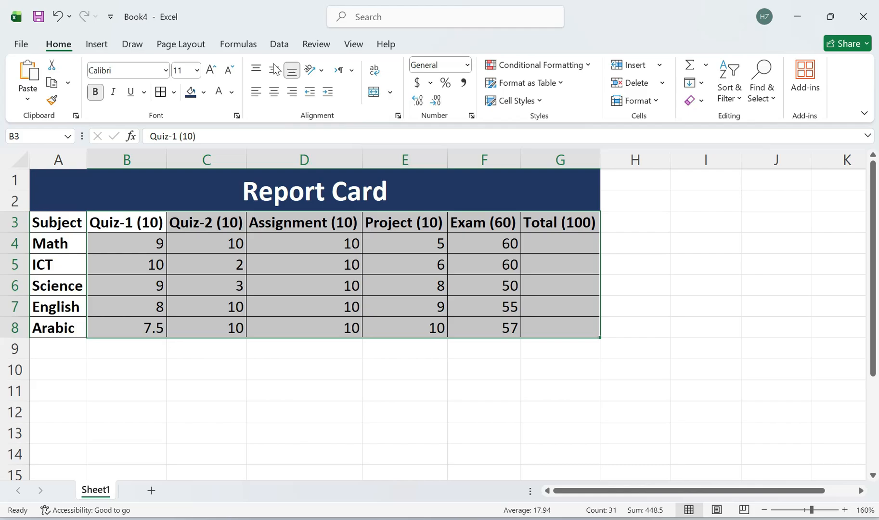
key(ctrl+q)
click(279, 97)
click(277, 95)
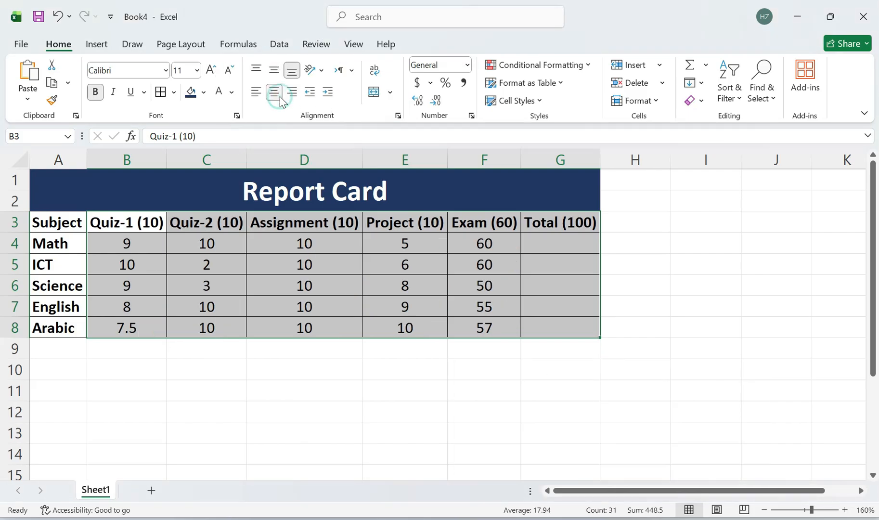
Step: Total the Math scores in cell G4 with the AutoSum formula =SUM(B4:F4)
click(555, 243)
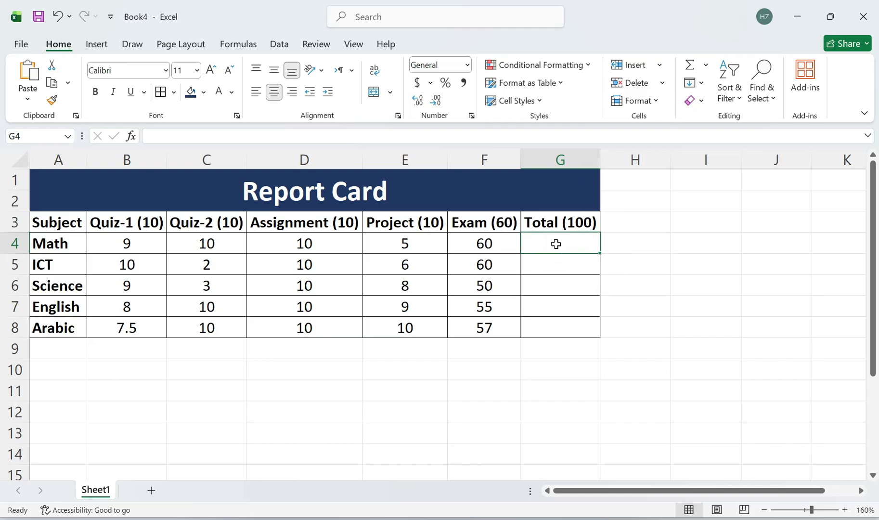
click(250, 44)
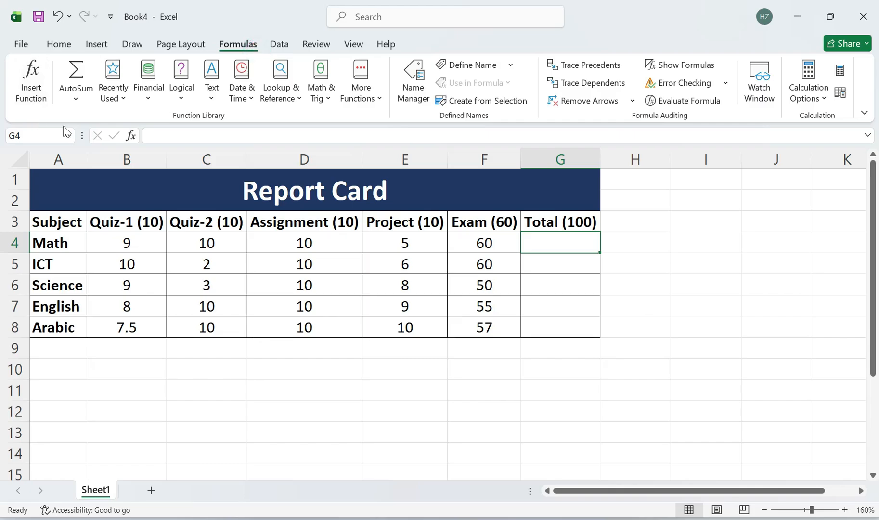
click(77, 101)
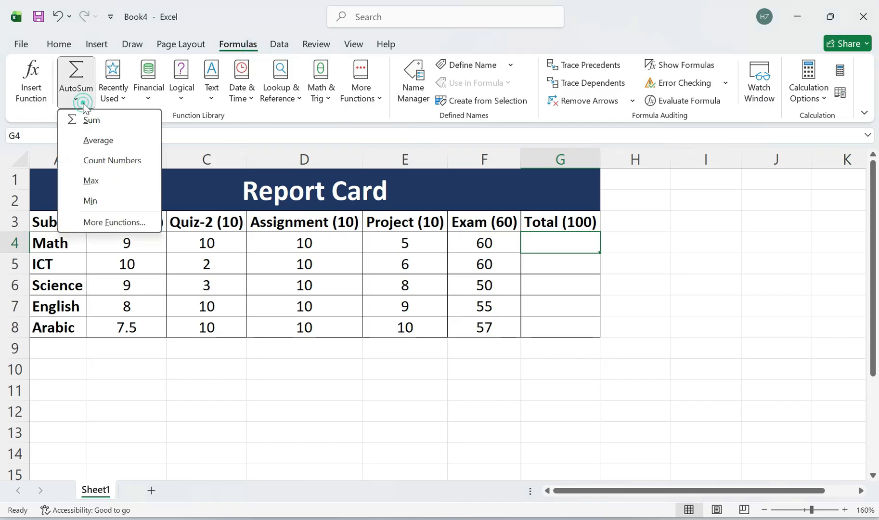
click(114, 123)
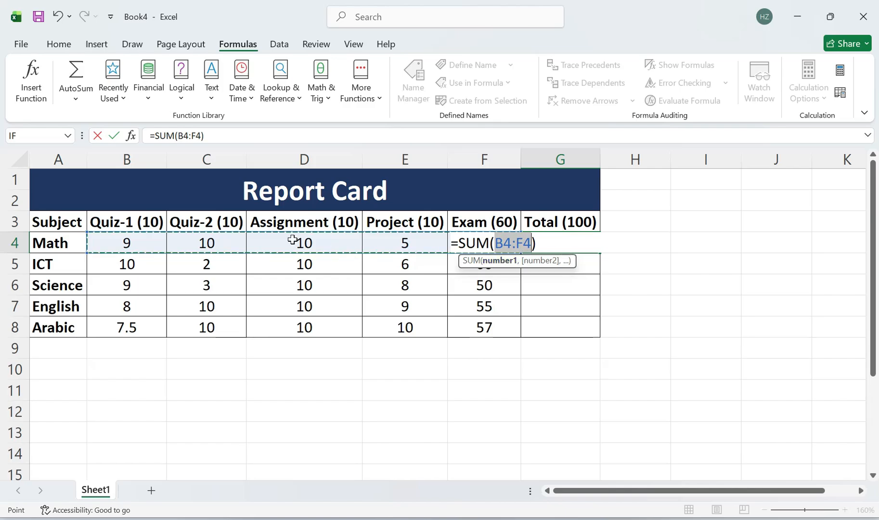
drag(140, 244, 491, 248)
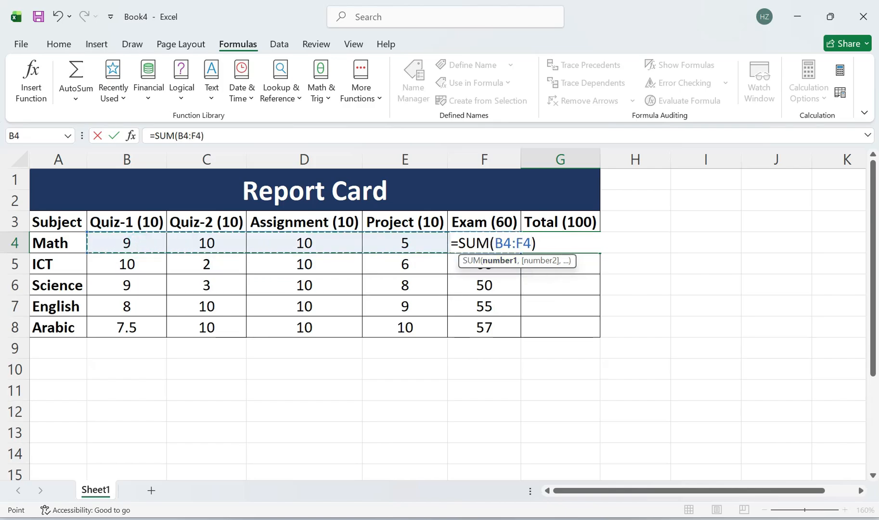
key(Return)
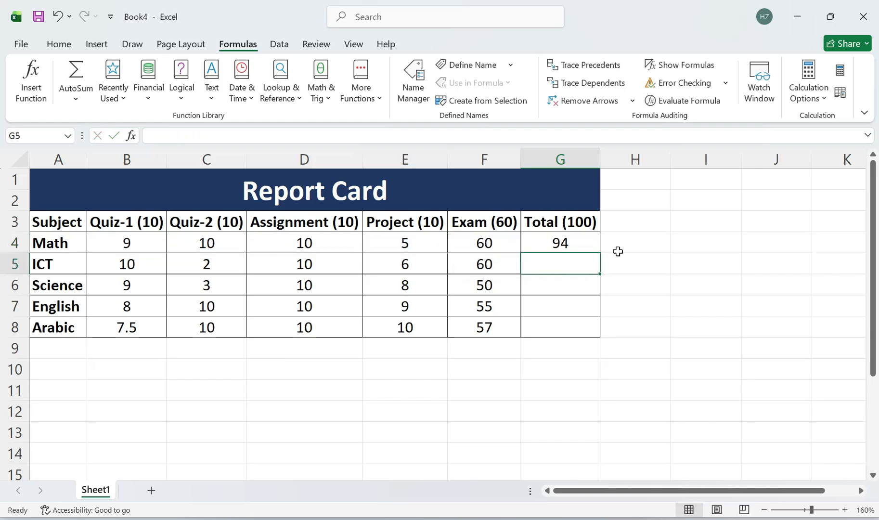
Step: Check the Math total formula in G4 and fill it down to the other subjects through G8
click(580, 243)
double_click(580, 243)
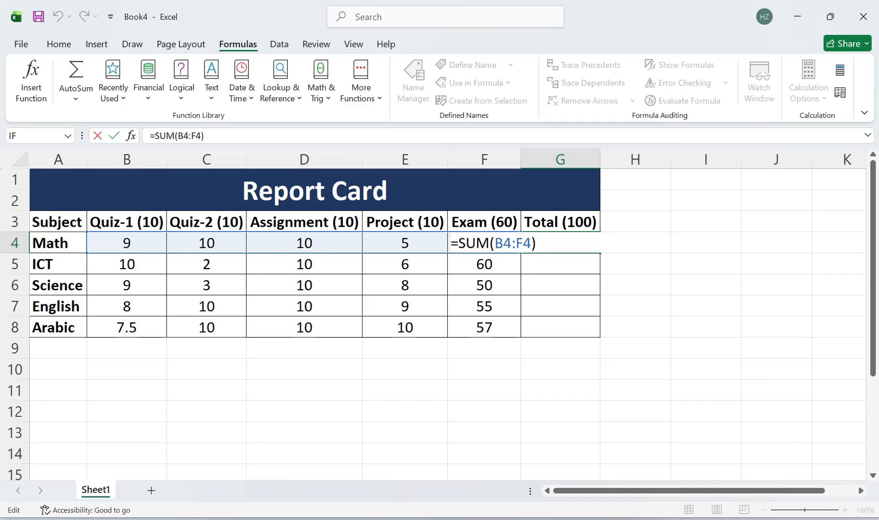
key(Return)
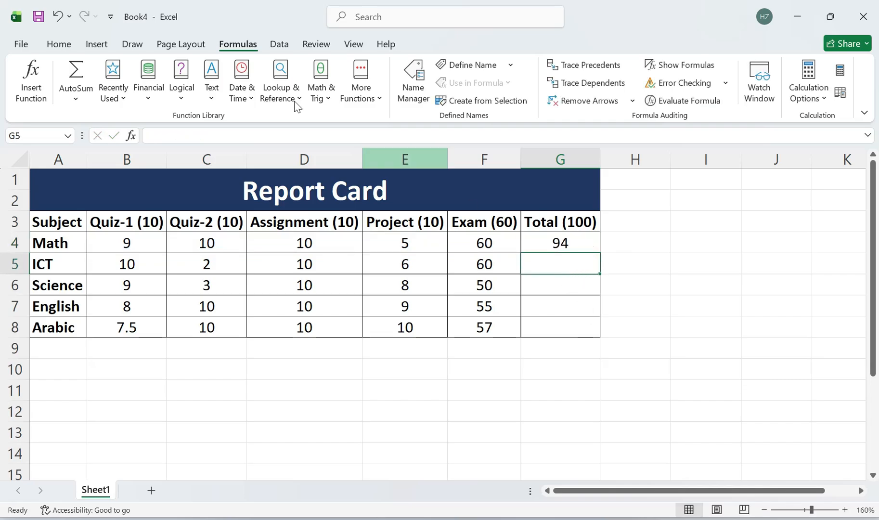
click(585, 243)
drag(599, 253, 594, 337)
Step: Inspect the copied SUM formulas in cells G5 to G8 to check which score ranges they reference
double_click(583, 265)
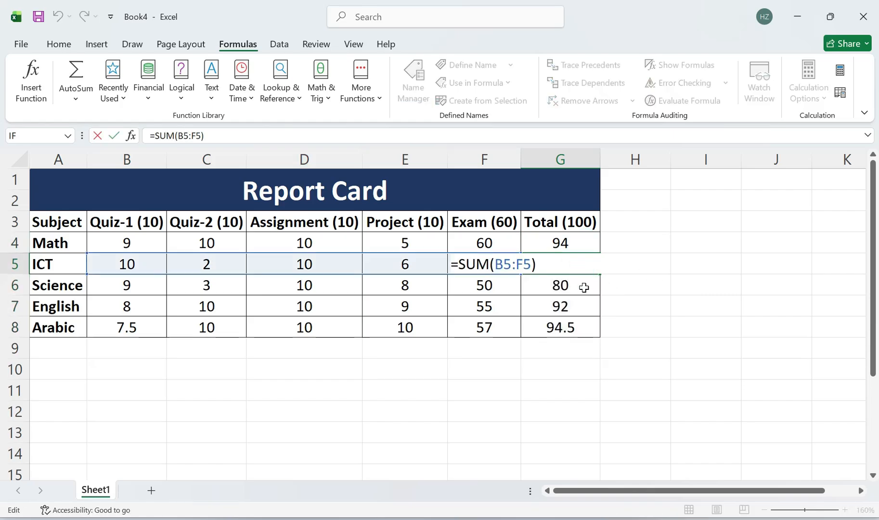
key(Return)
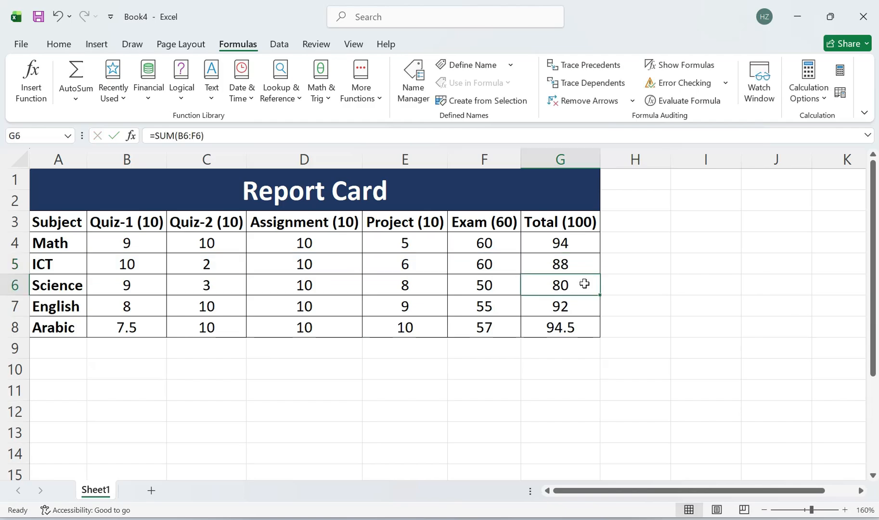
double_click(584, 284)
key(Tab)
double_click(586, 306)
key(Return)
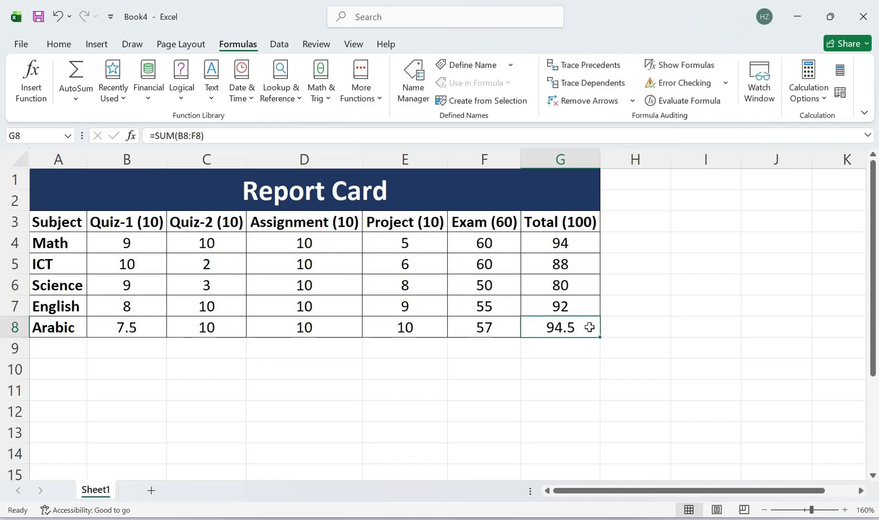
double_click(591, 327)
key(Tab)
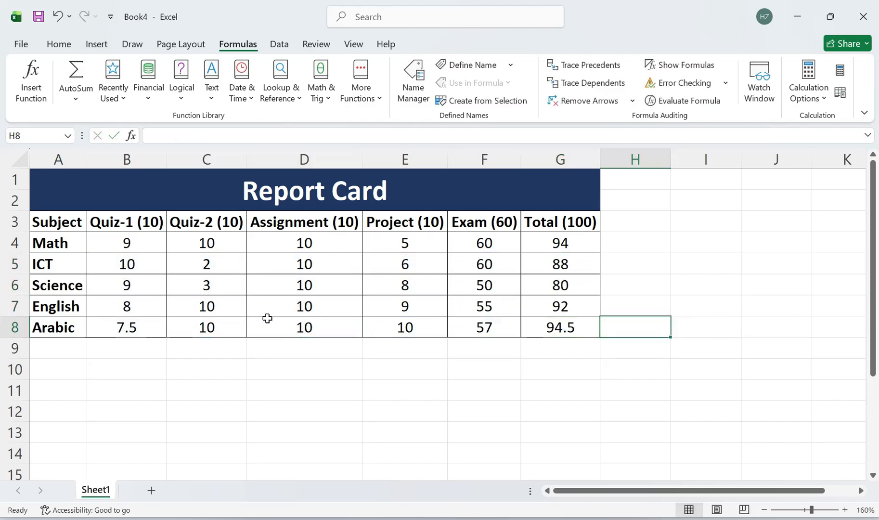
Step: Enter the labels "Grand Total" in cell B10 and "Percentage" in cell E10
click(151, 376)
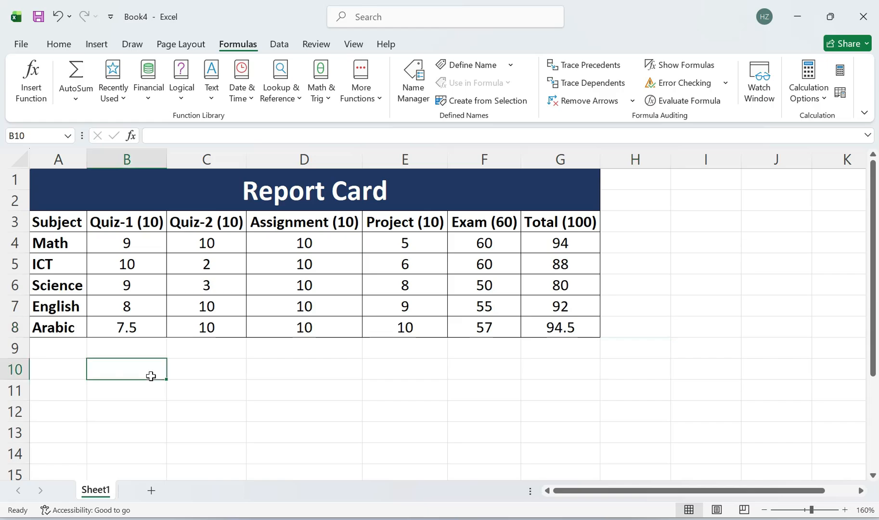
text(G)
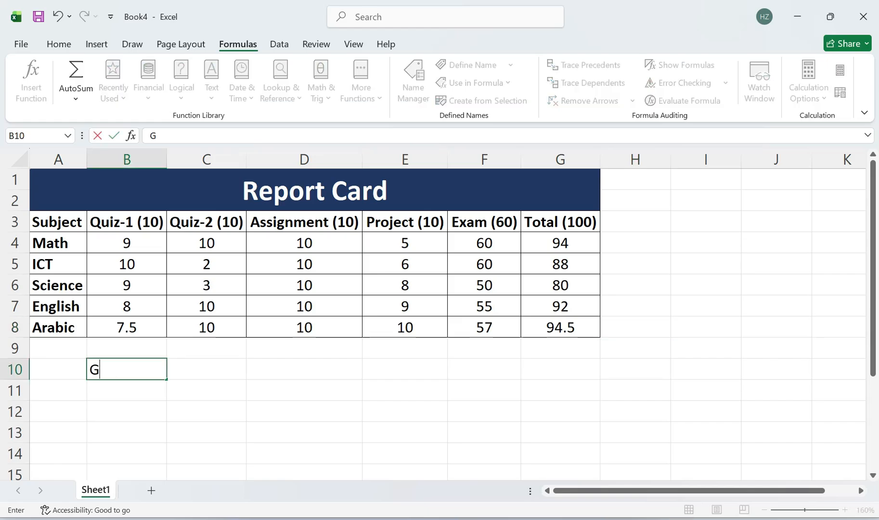
text(rand T)
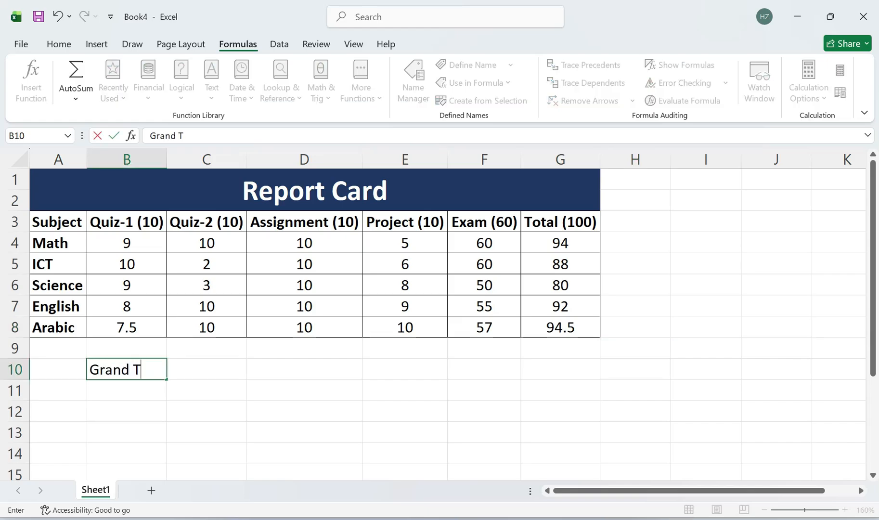
text(otal)
key(Tab)
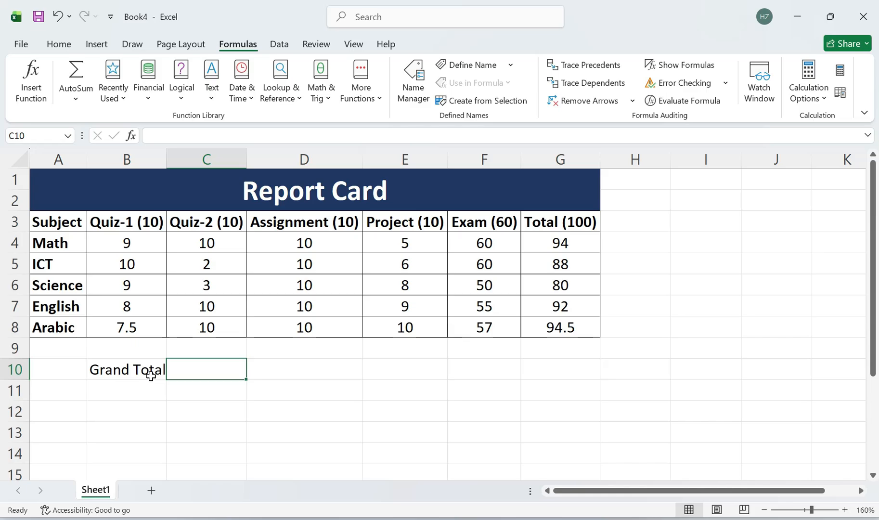
key(Right)
key(Right)
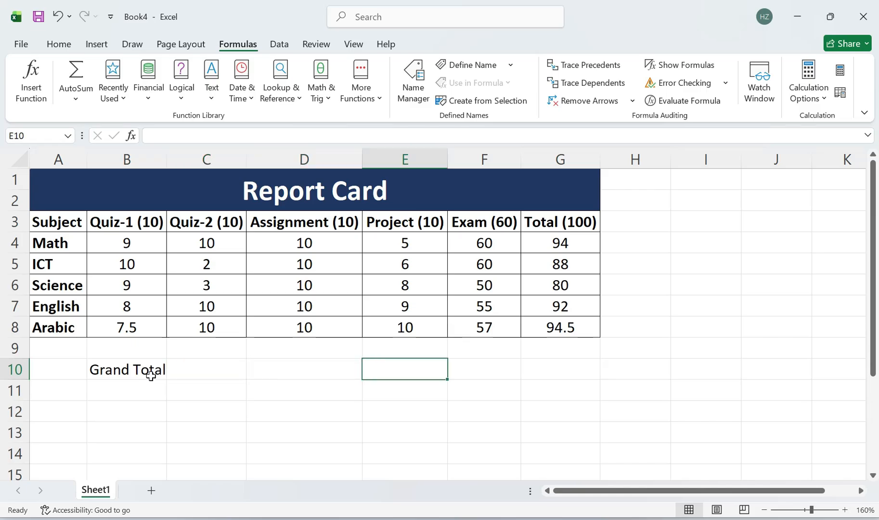
text(Percentage)
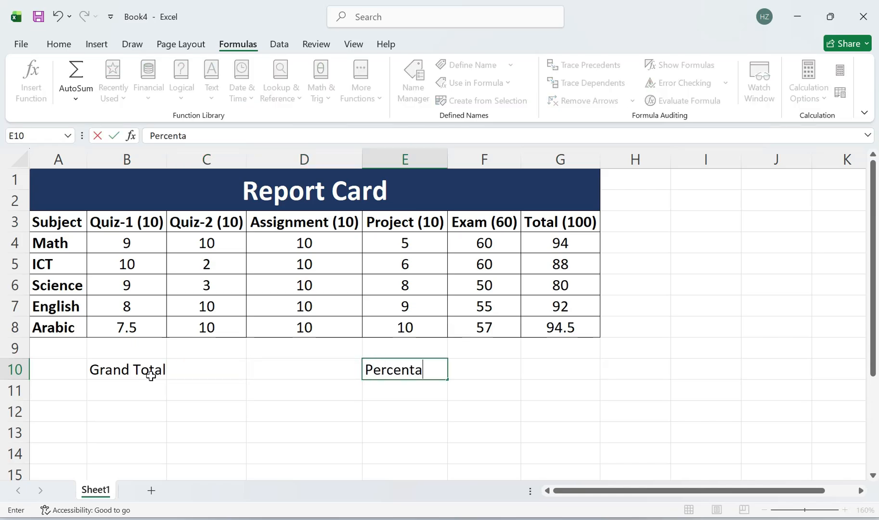
key(Return)
Step: Enter the label "Result" in cell C12
key(Left)
key(Left)
key(Down)
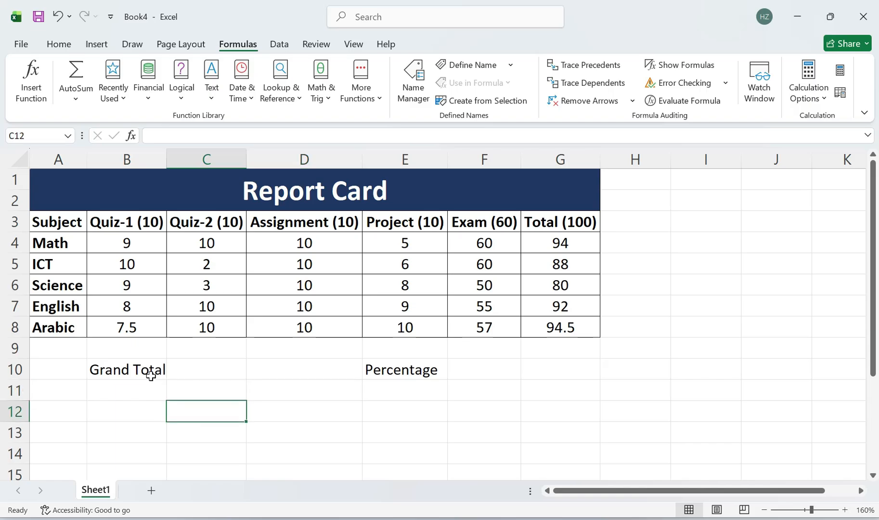
text(Result)
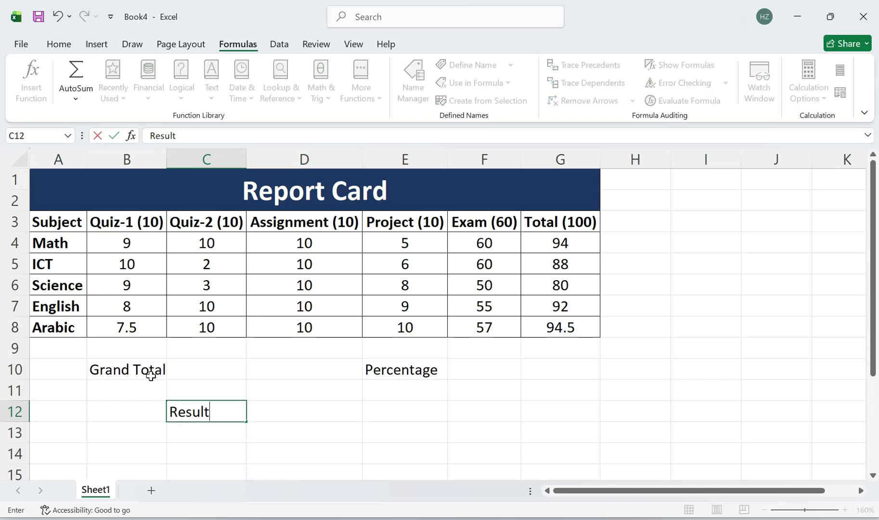
key(Tab)
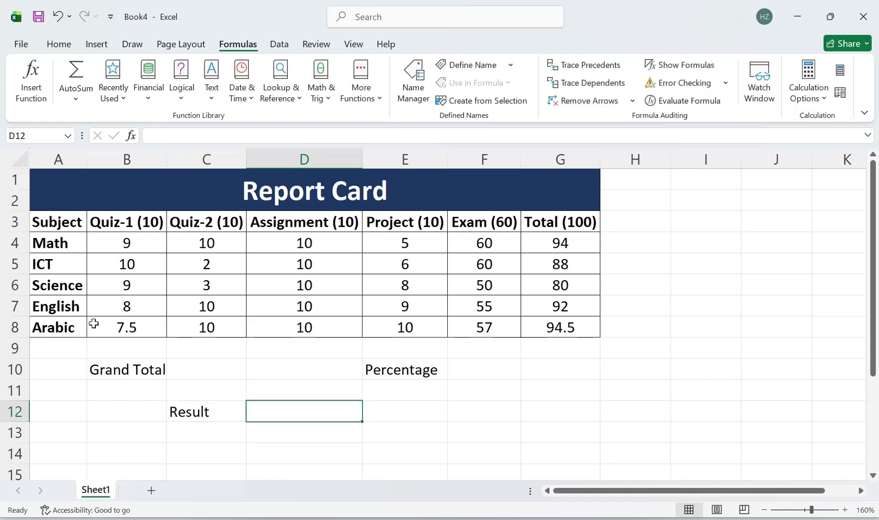
Step: Fill the Grand Total, Result and Percentage label cells with the standard orange (gold) color
click(144, 363)
ctrl+click(193, 412)
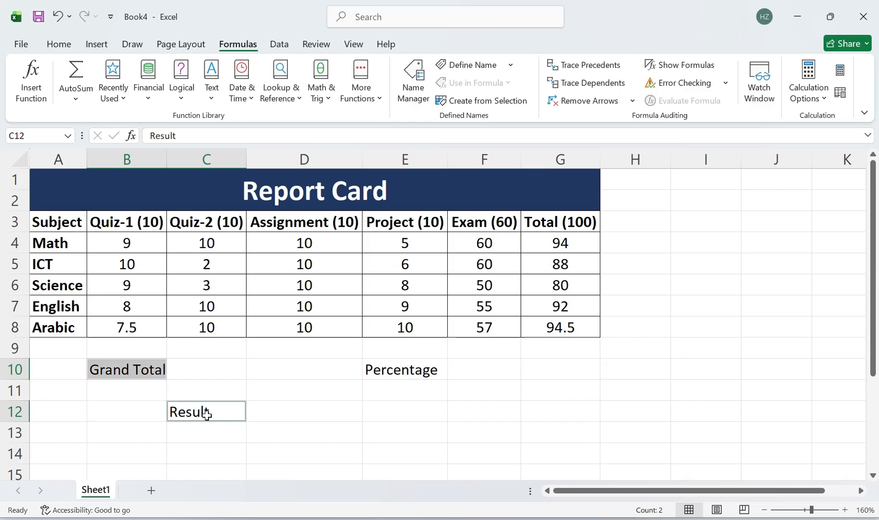
ctrl+click(422, 366)
click(58, 43)
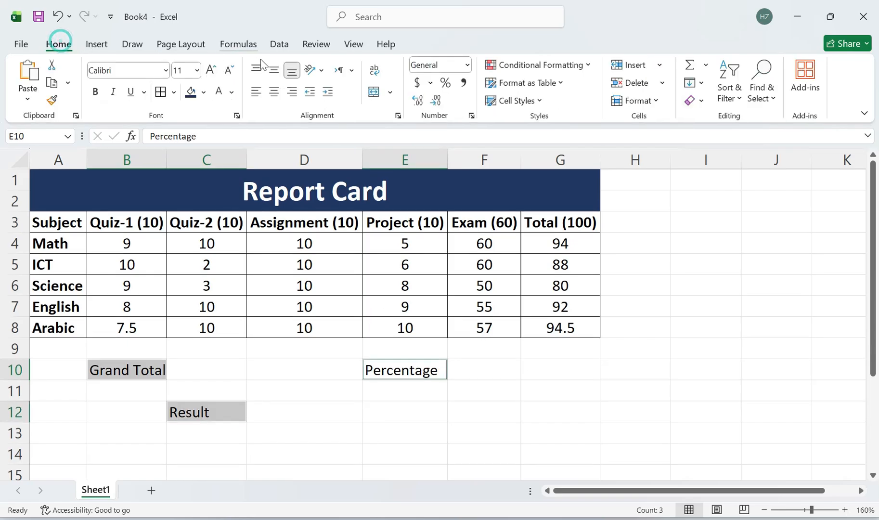
click(203, 92)
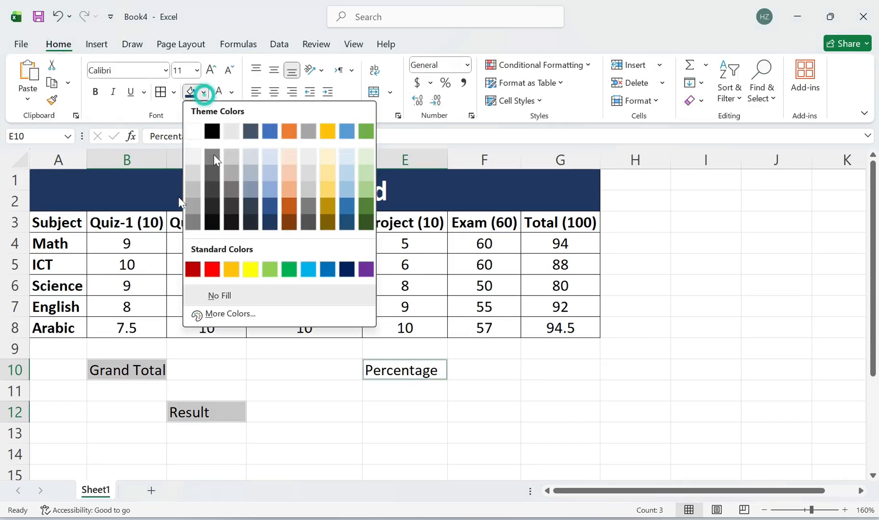
click(232, 269)
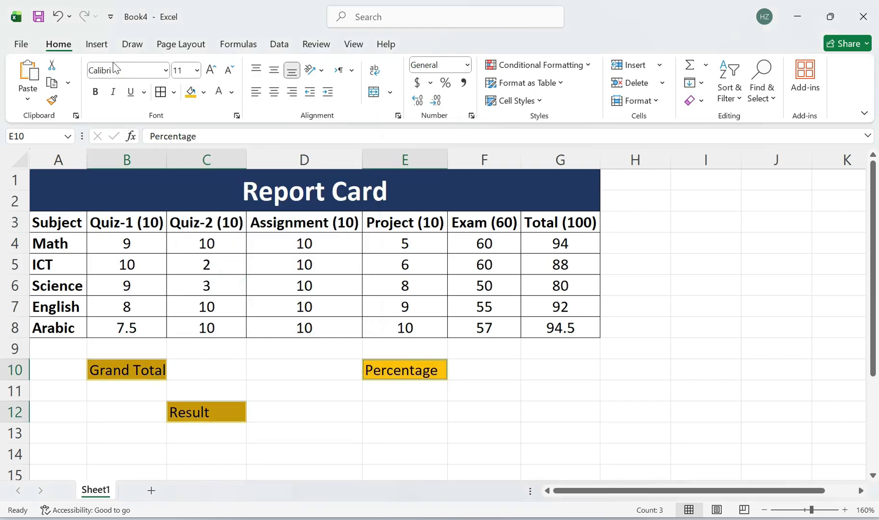
Step: Bold and center the Grand Total, Result and Percentage labels, and widen column B slightly to fit its label
click(96, 92)
click(275, 93)
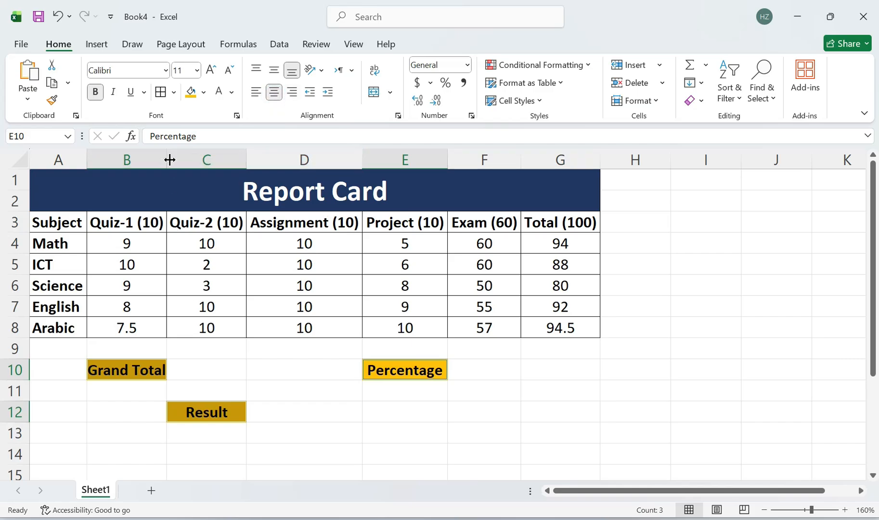
drag(167, 160, 168, 159)
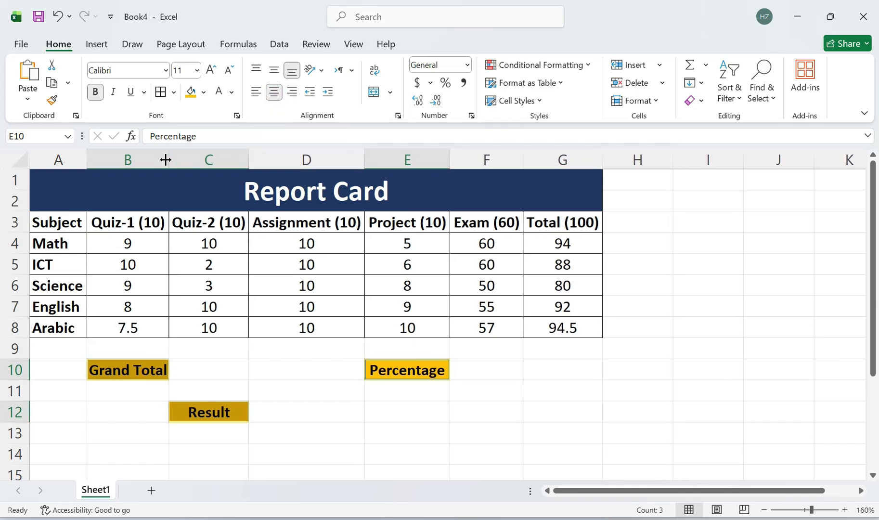
click(219, 366)
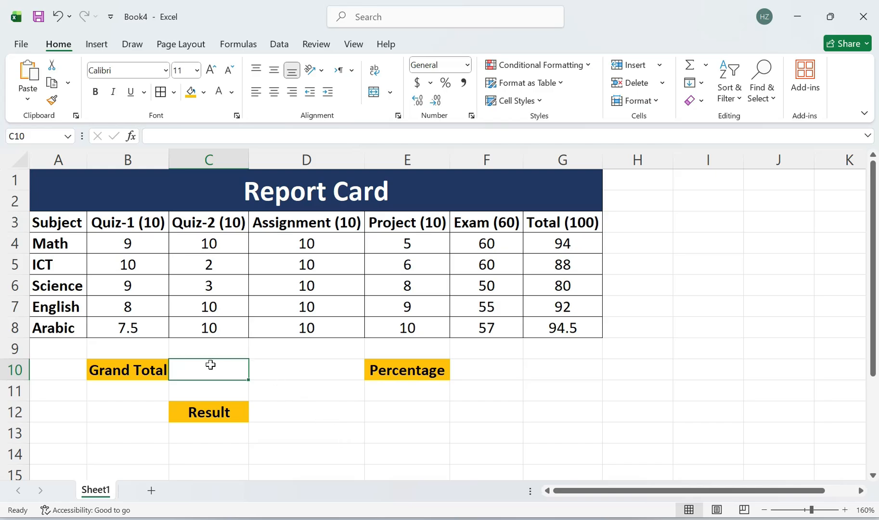
key(ctrl)
key(ctrl)
key(ctrl)
key(ctrl)
drag(577, 245, 585, 332)
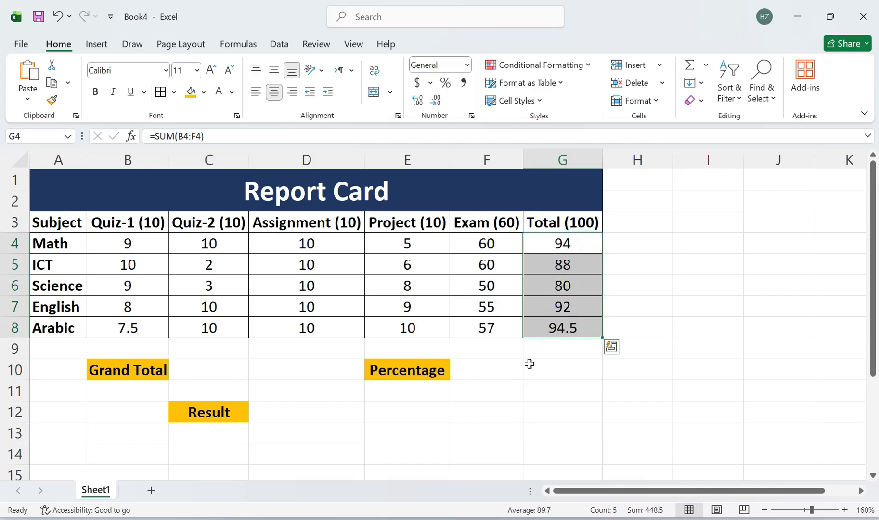
Step: Calculate the grand total in cell C10 with the AutoSum formula =SUM(G4:G8)
click(232, 371)
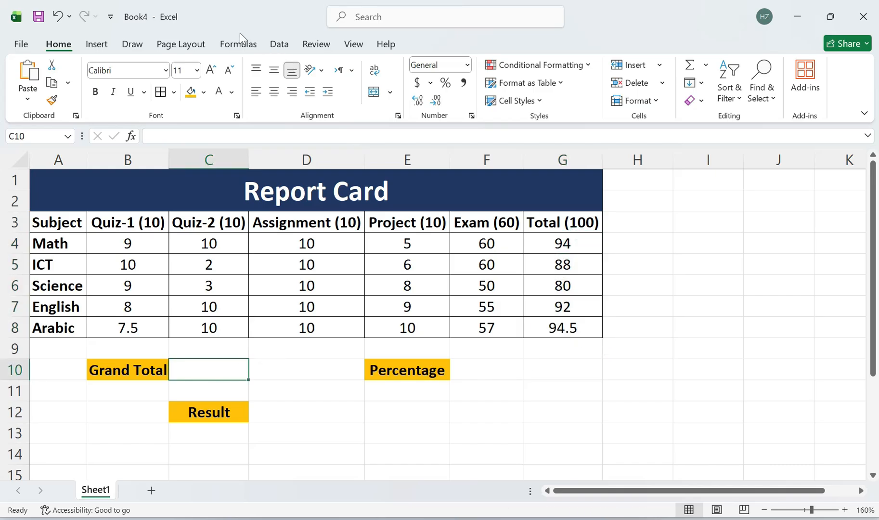
click(247, 43)
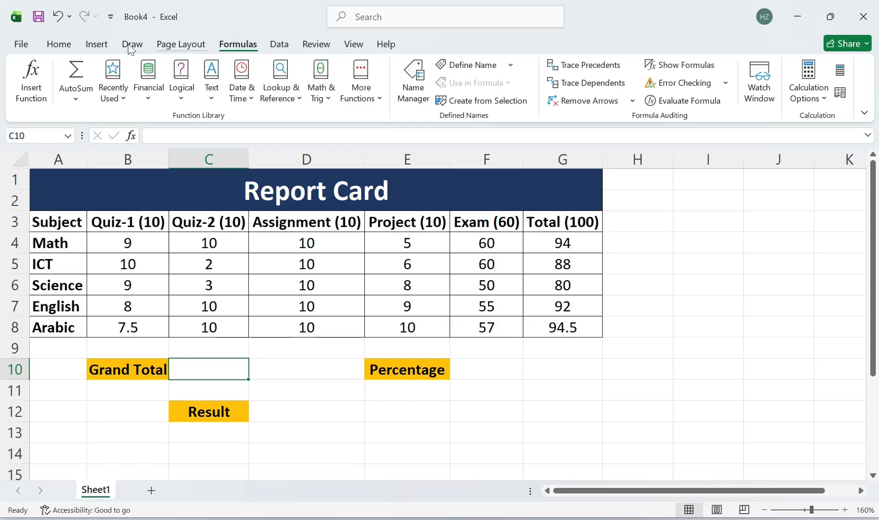
click(76, 99)
click(114, 124)
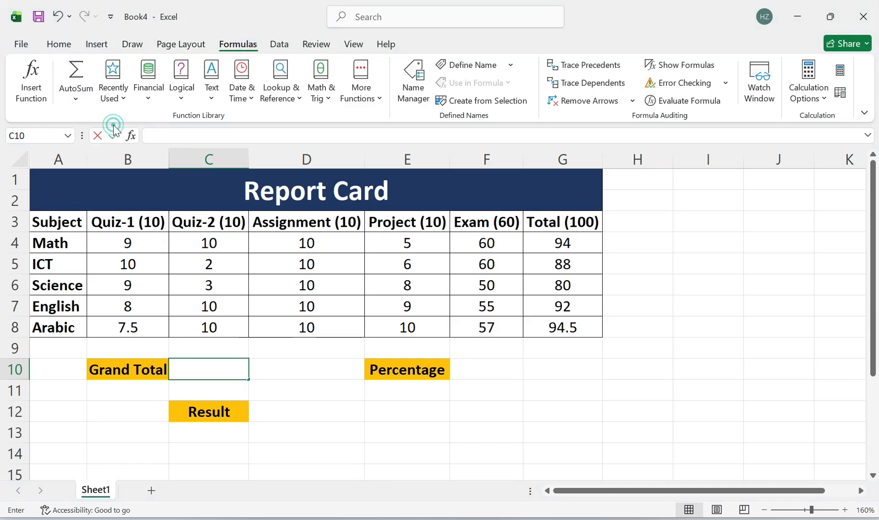
click(583, 244)
drag(583, 245, 571, 329)
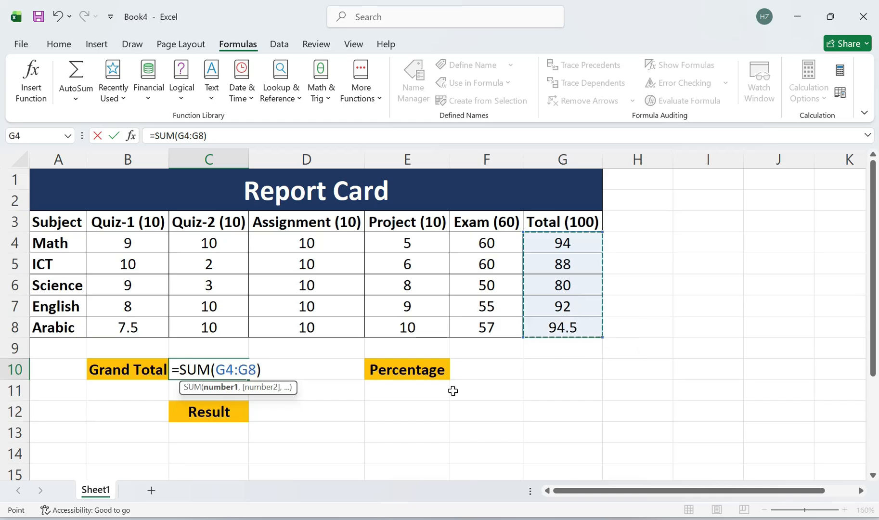
key(Return)
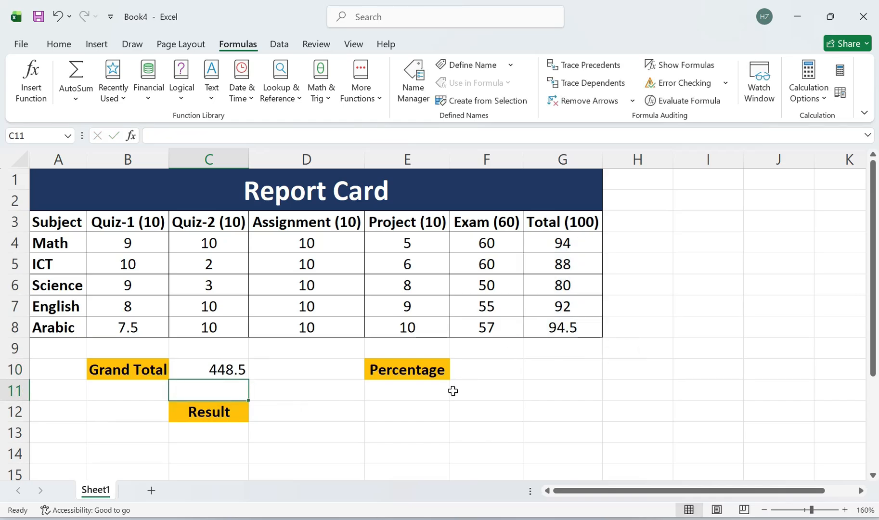
Step: Calculate the percentage in cell F10 by dividing the grand total by 500 with the formula =C10/500
click(499, 375)
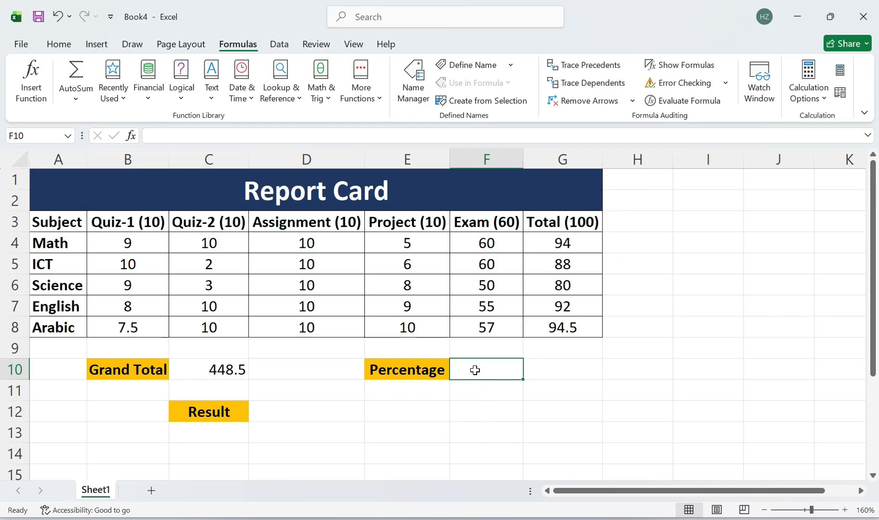
text(=)
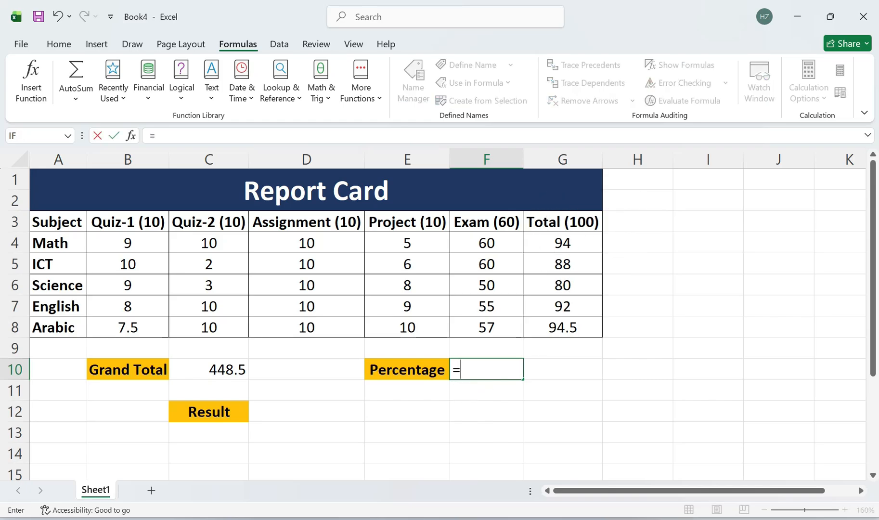
click(206, 368)
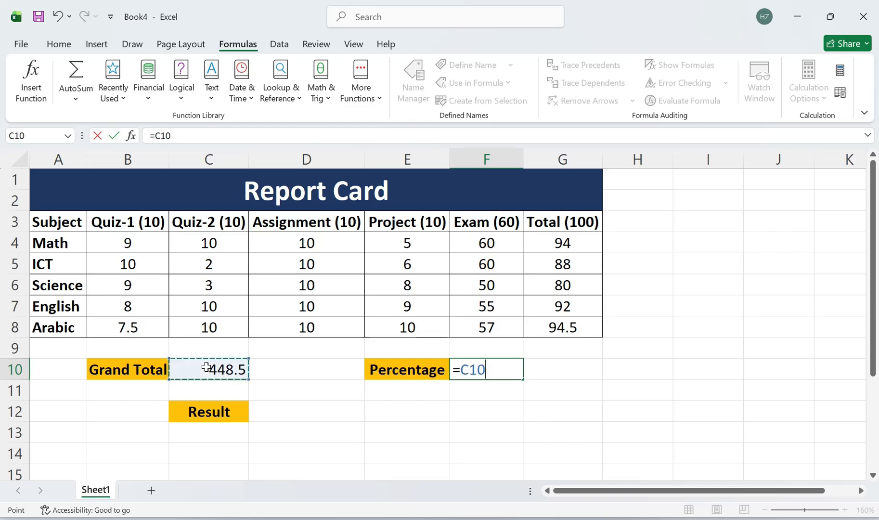
text(/500)
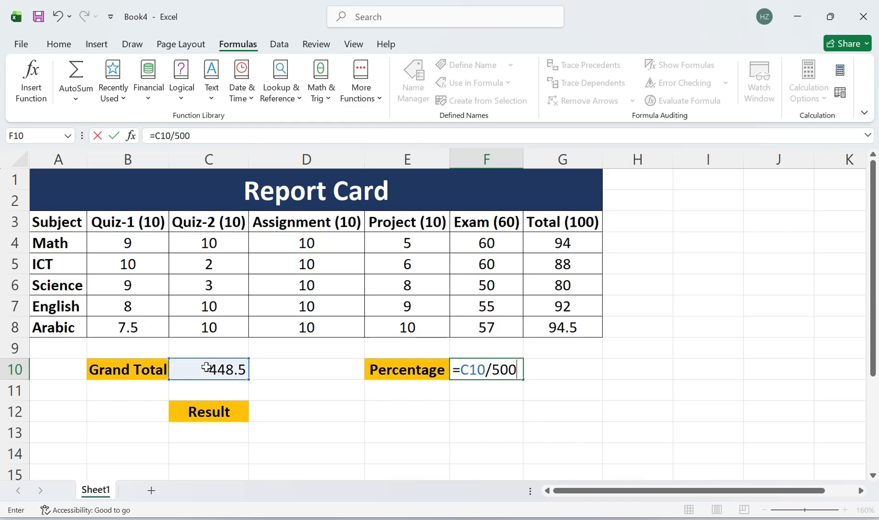
key(Return)
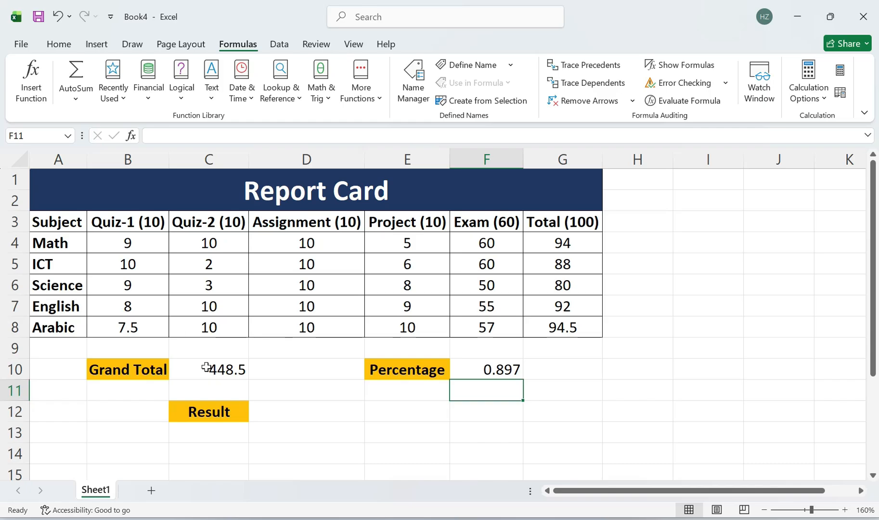
Step: Format the percentage result in cell F10 with the Percentage number format
click(470, 362)
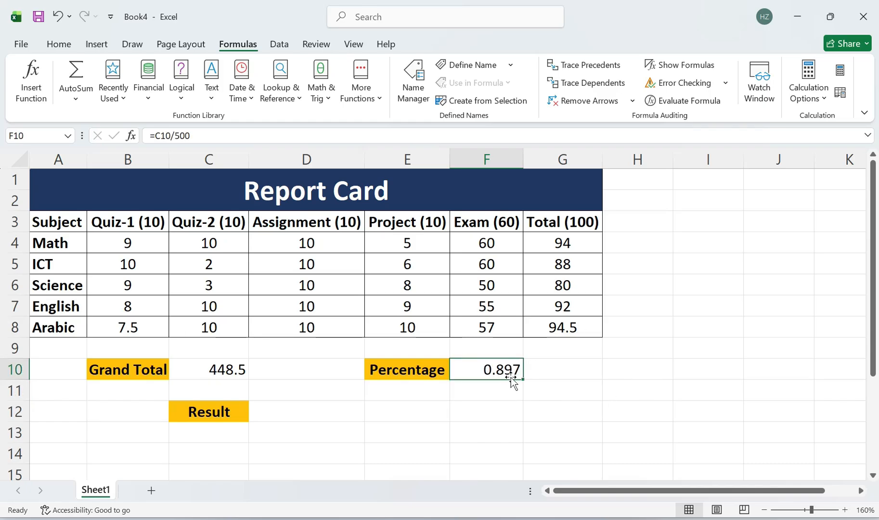
click(58, 43)
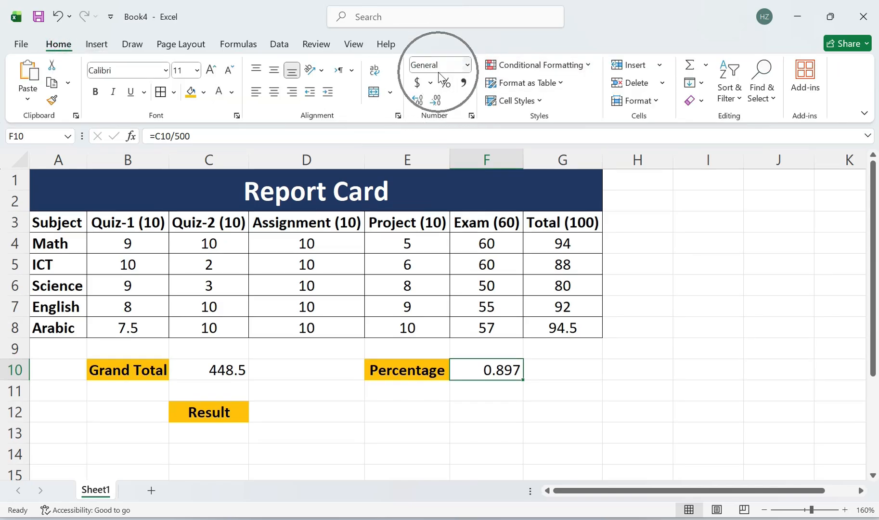
click(467, 65)
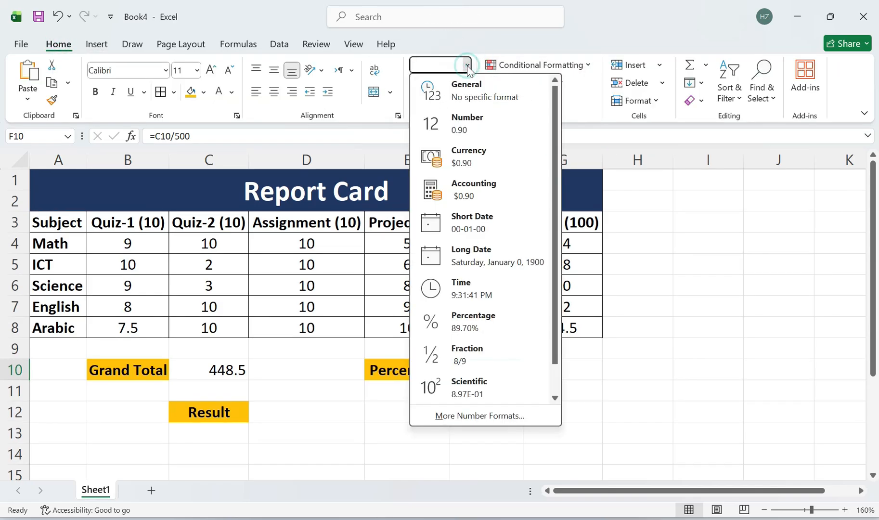
click(516, 324)
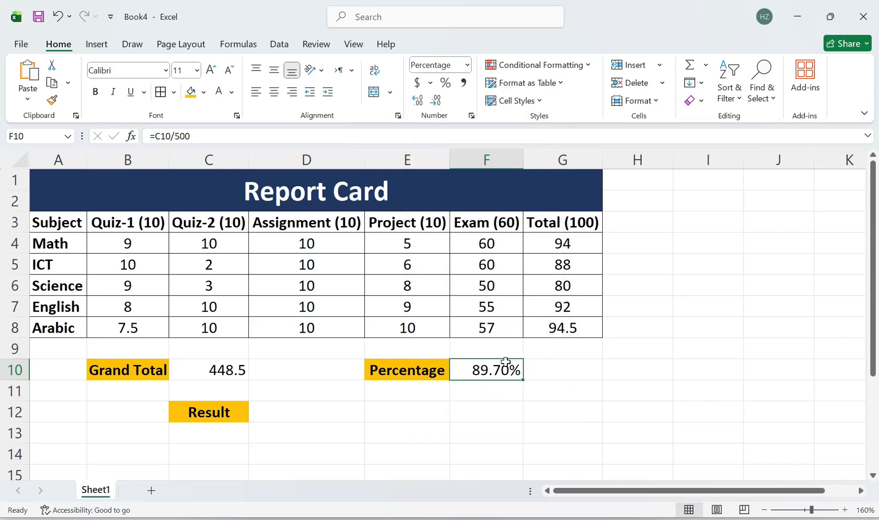
Step: Center the contents of the grand total, percentage and result value cells C10, F10 and D12
ctrl+click(211, 372)
ctrl+click(336, 412)
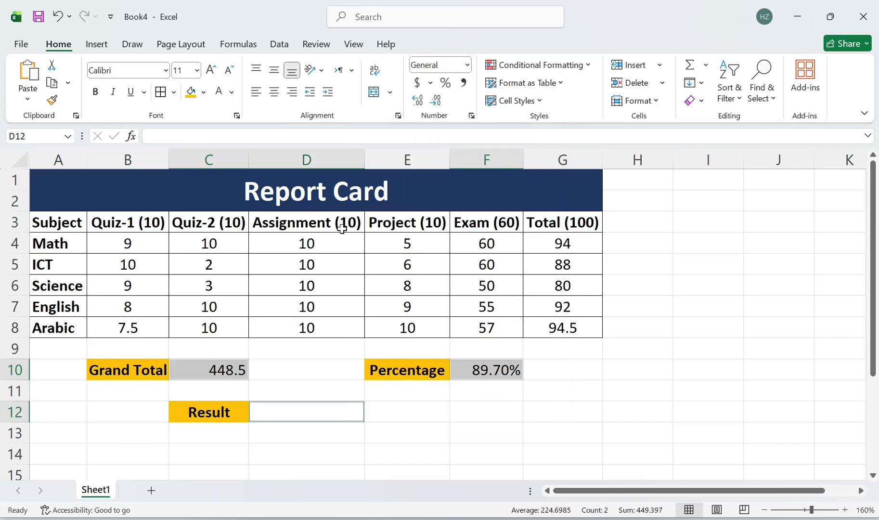
click(274, 93)
click(428, 431)
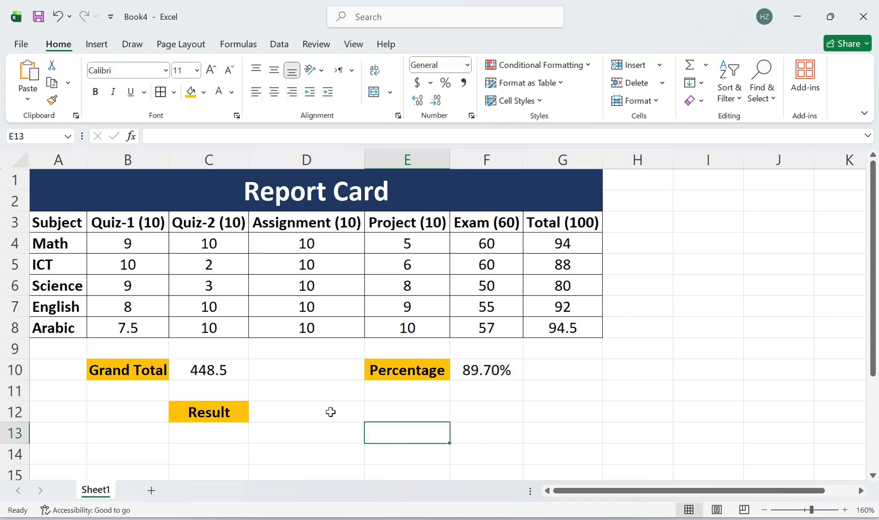
click(314, 413)
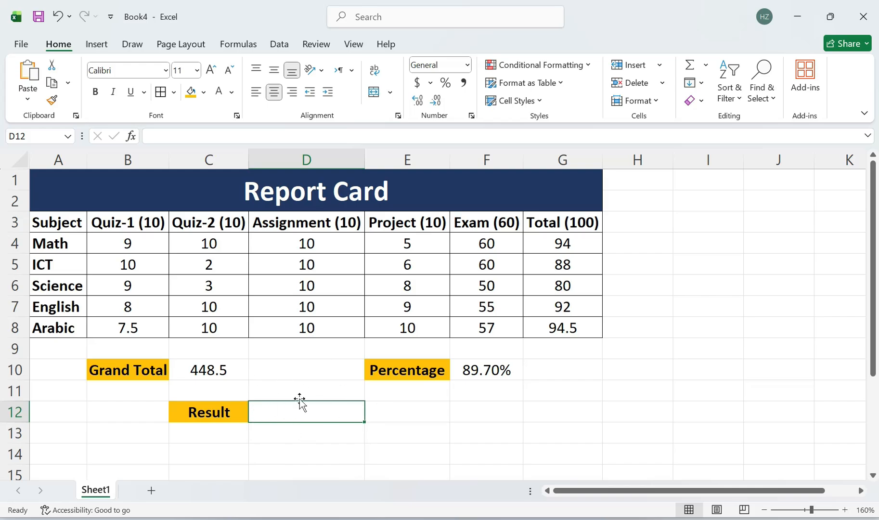
Step: Write a scratch note of the pass rule: "if total>250" in G12, "pass" in H12 and "fail" in H13
click(535, 420)
text(if toa)
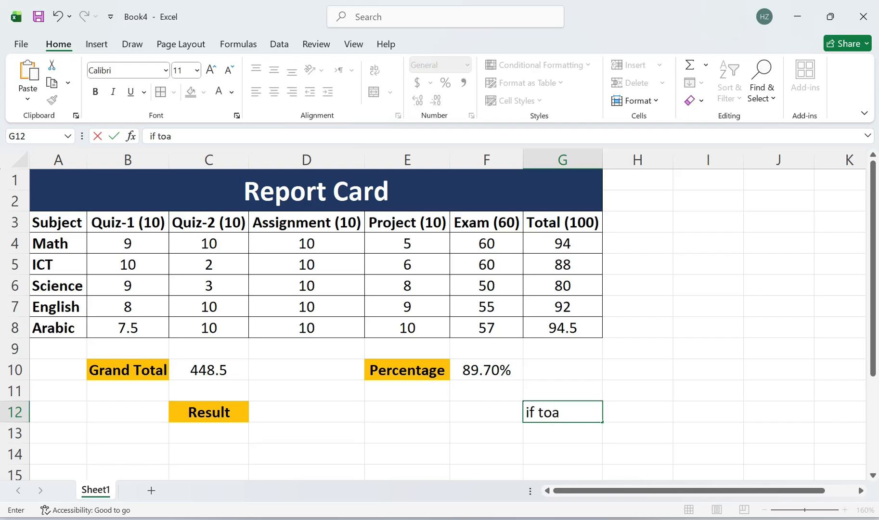
key(BackSpace)
key(BackSpace)
text(tal>250)
key(Tab)
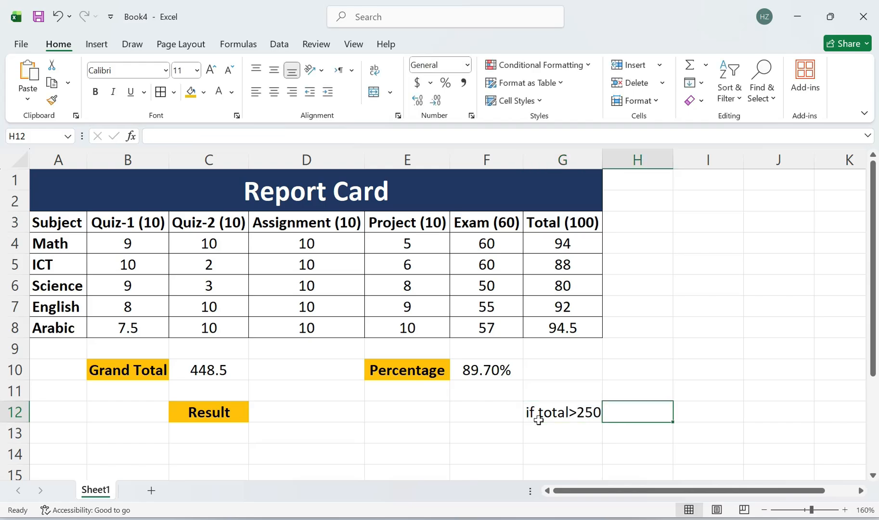
text(pass)
key(Return)
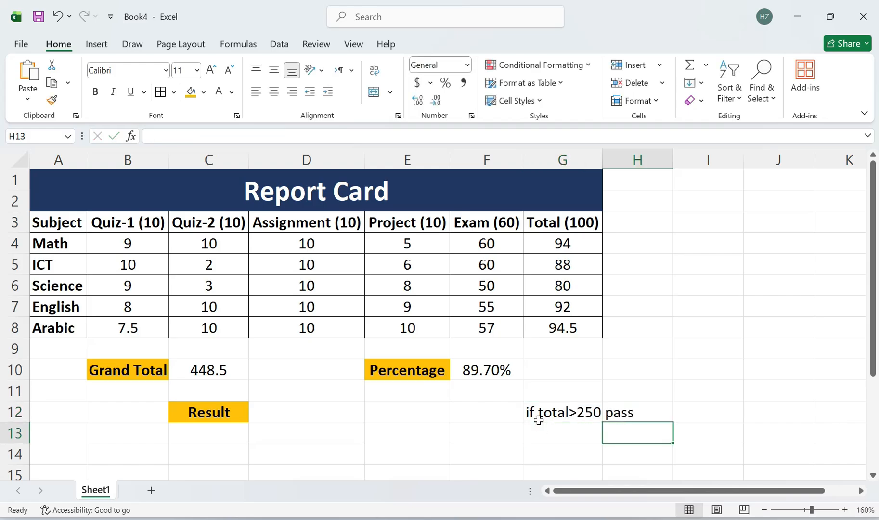
text(fai)
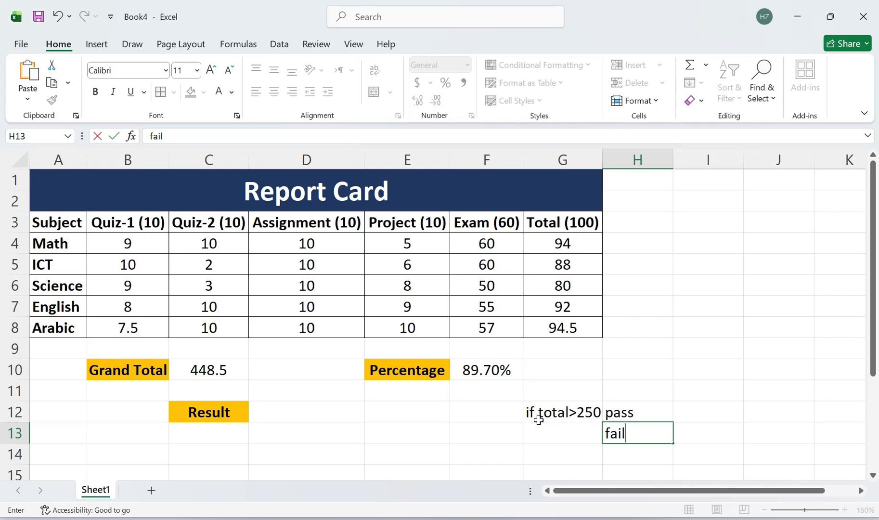
text(l)
Step: Clear the scratch note from the range G12:H13
key(Up)
key(Left)
key(Right)
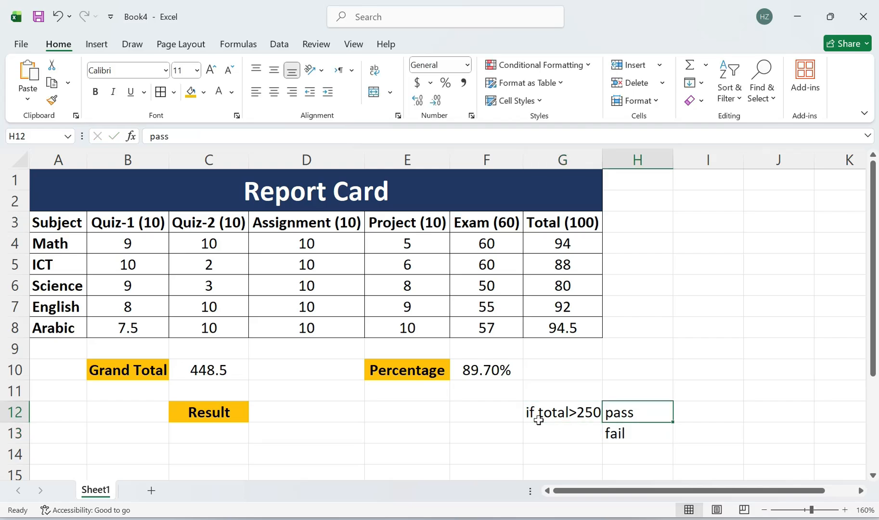
key(Left)
key(shift+Down)
key(shift+Right)
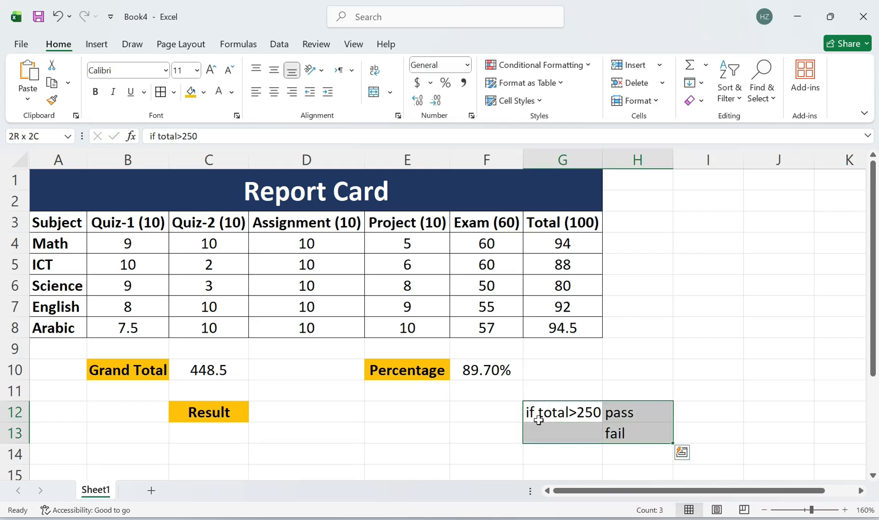
key(Delete)
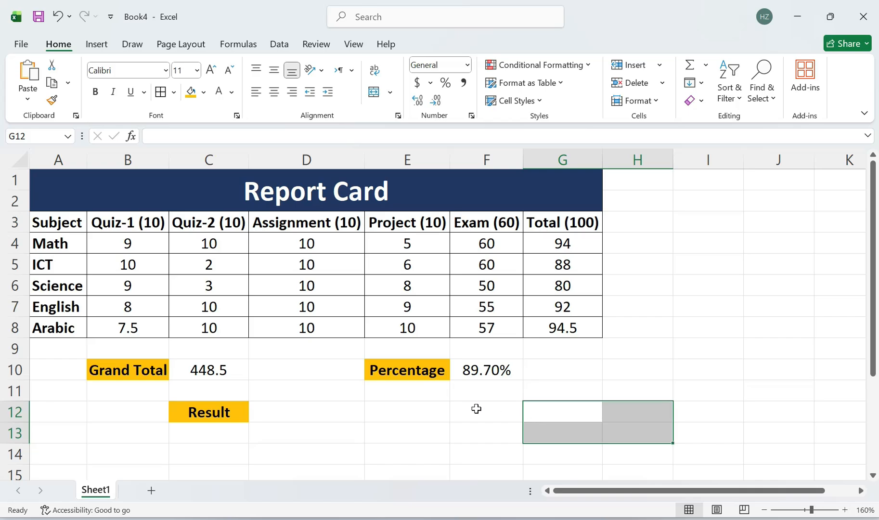
Step: Insert the logical IF function in cell D12 and set its logical test to C10>250
click(318, 411)
click(236, 48)
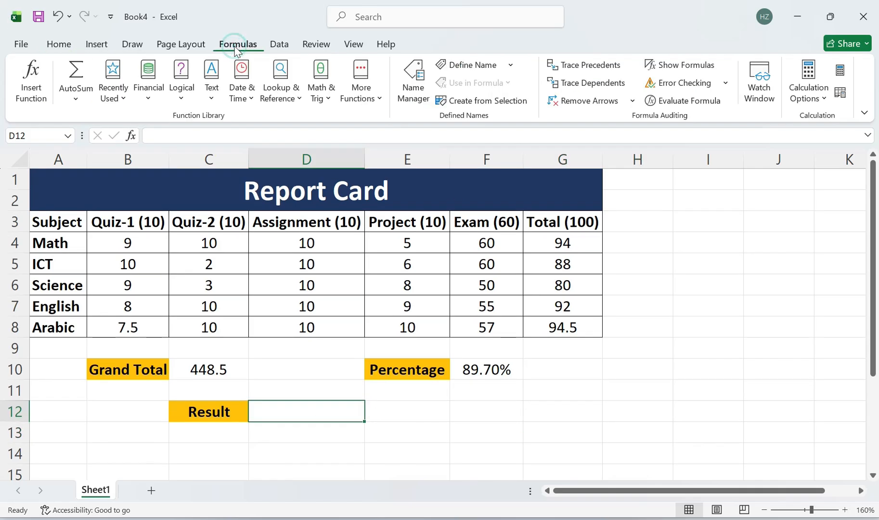
click(183, 95)
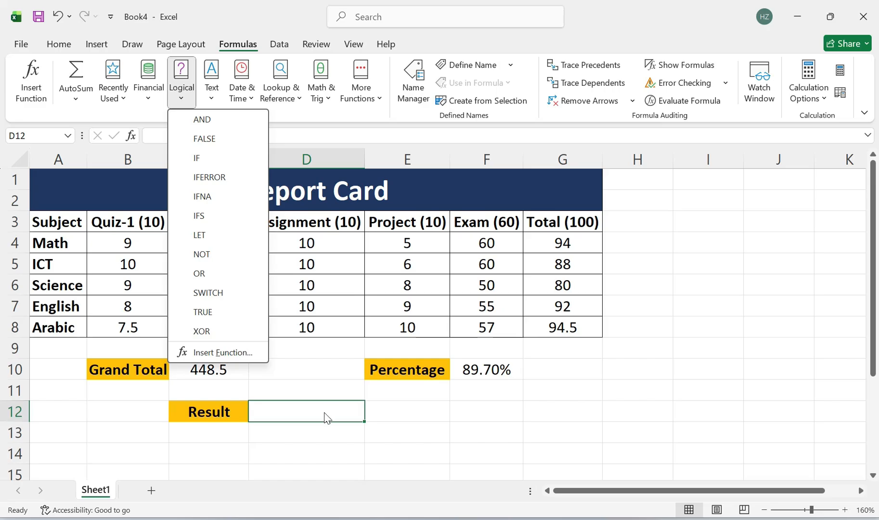
click(242, 158)
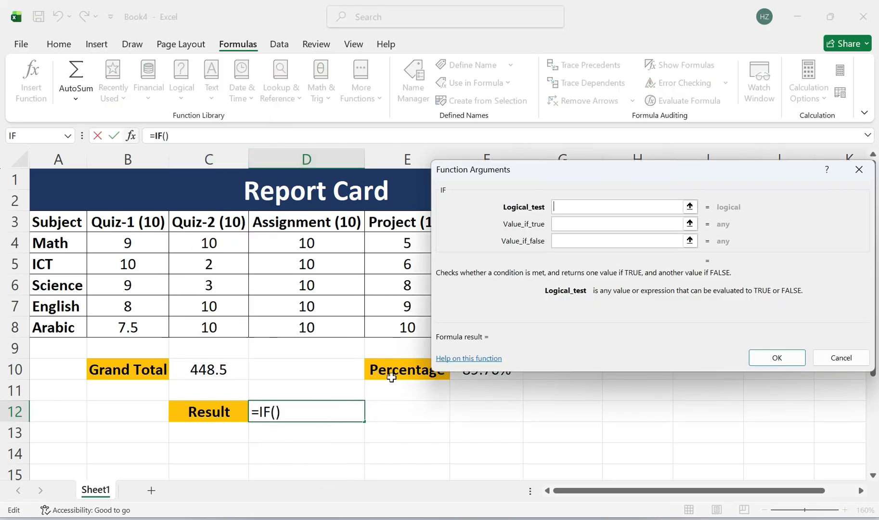
drag(608, 181, 459, 191)
click(226, 366)
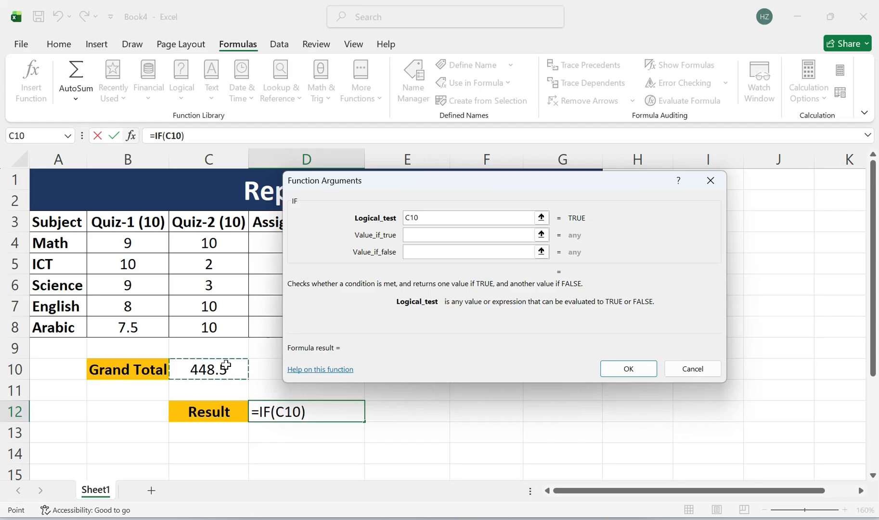
click(441, 213)
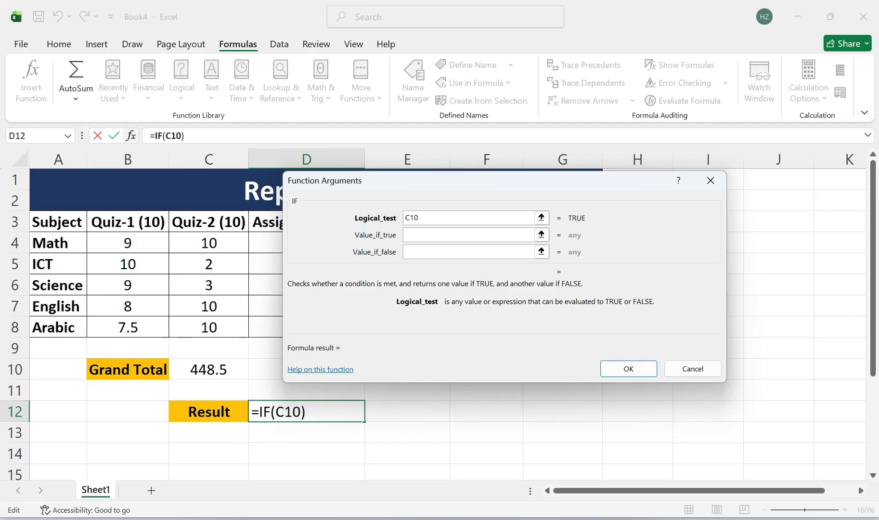
text(>2)
text(50)
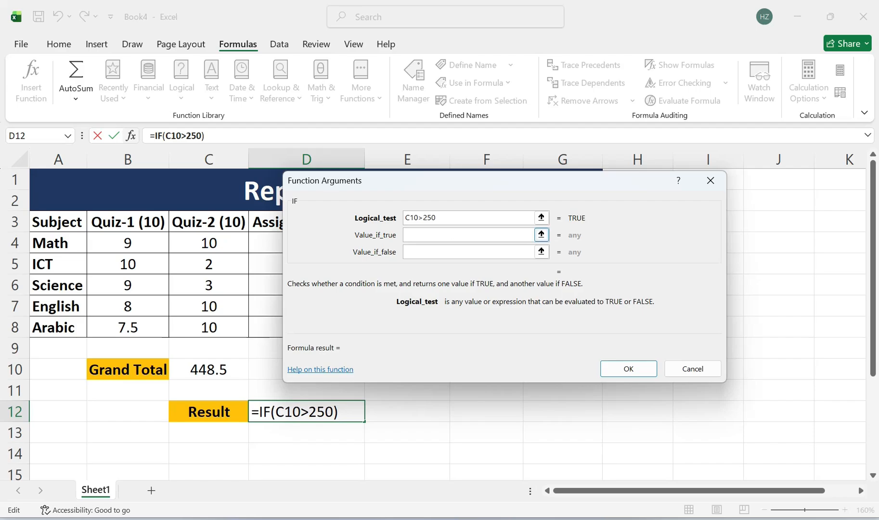
Step: Set the IF function to return "Pass" when true and "Fail" when false, and apply the formula
click(446, 231)
text(Pass)
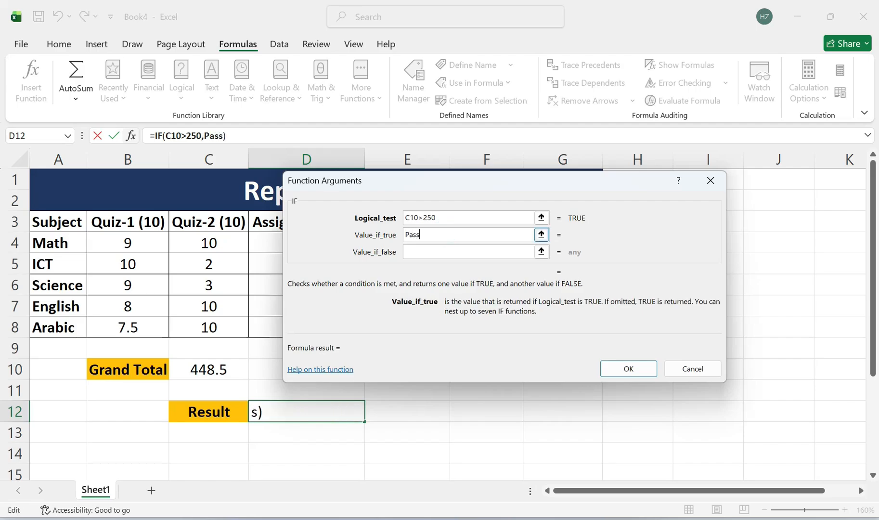
click(451, 252)
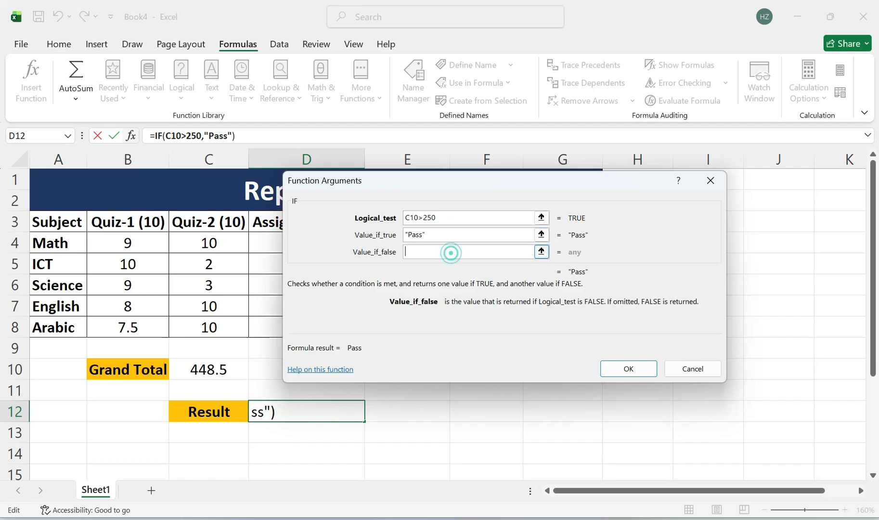
text(Fail)
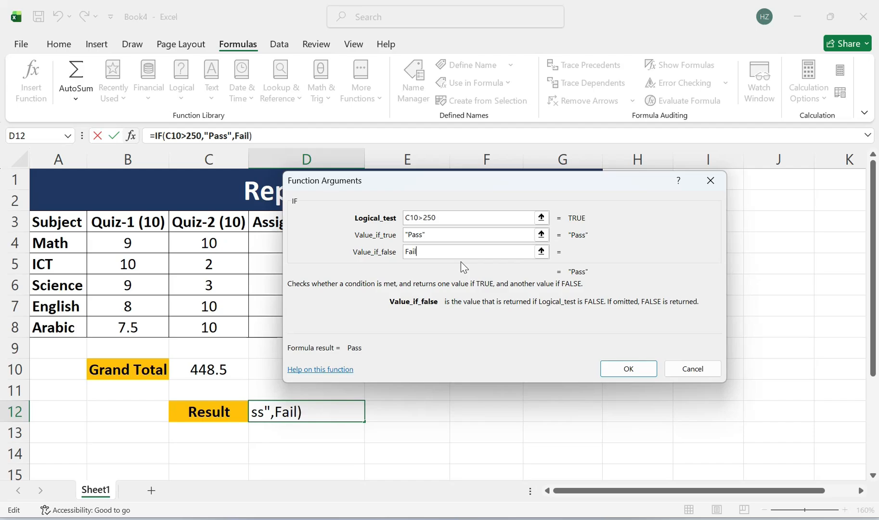
click(649, 369)
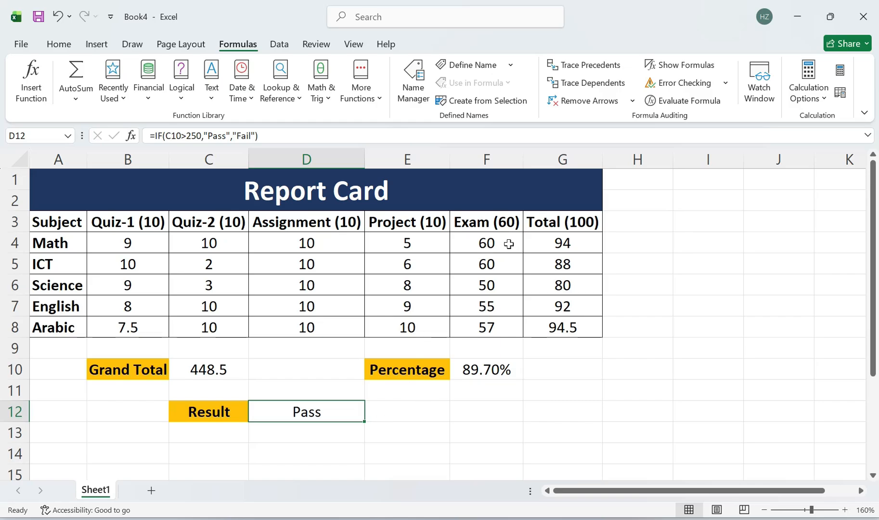
Step: Test the result formula by clearing the exam scores in F4:F8, and restore the scores
drag(508, 244, 504, 321)
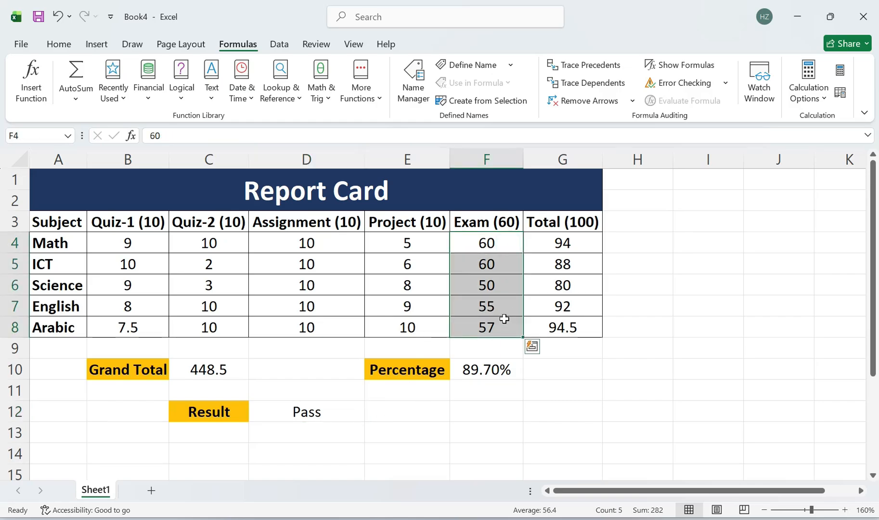
key(Delete)
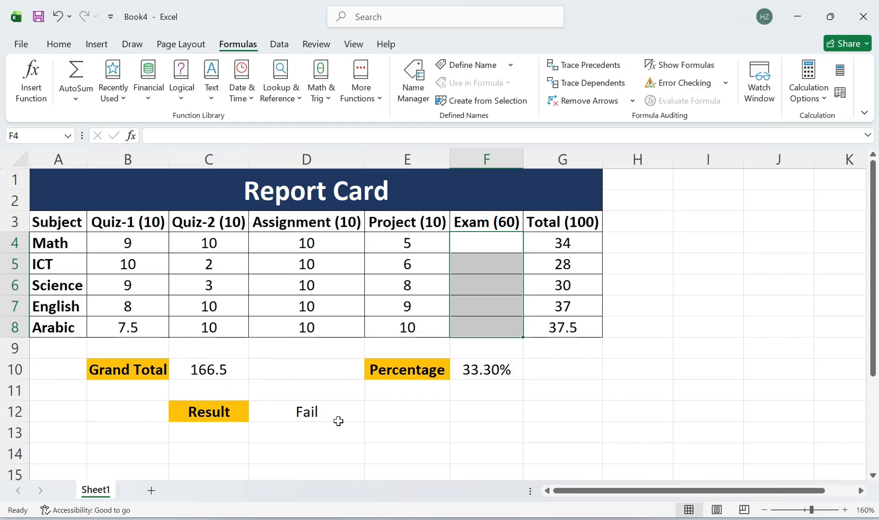
key(ctrl+v)
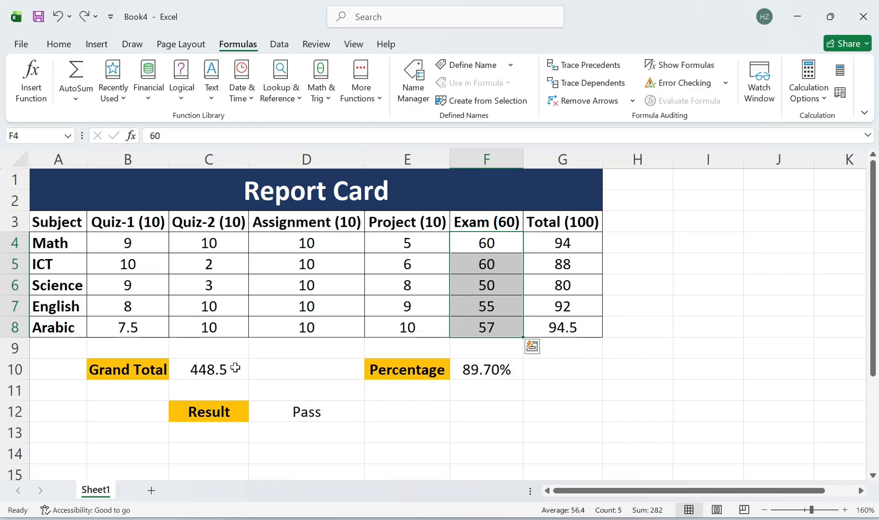
Step: Create a conditional formatting rule for result cell D12 that formats only cells with specific text containing "Pass"
click(343, 414)
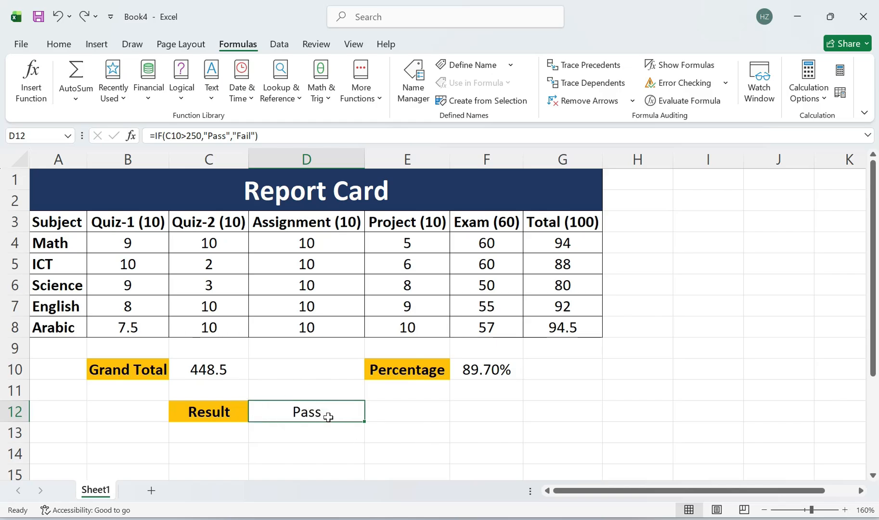
click(60, 47)
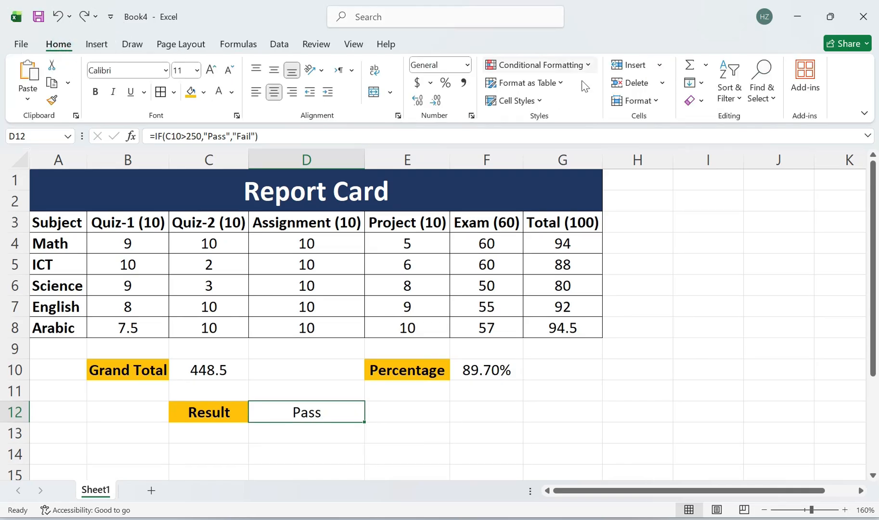
click(584, 68)
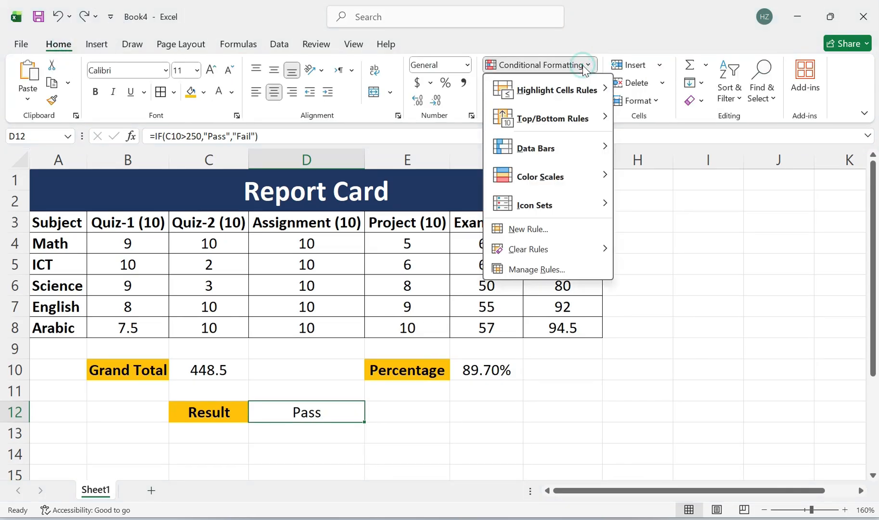
click(556, 233)
click(446, 217)
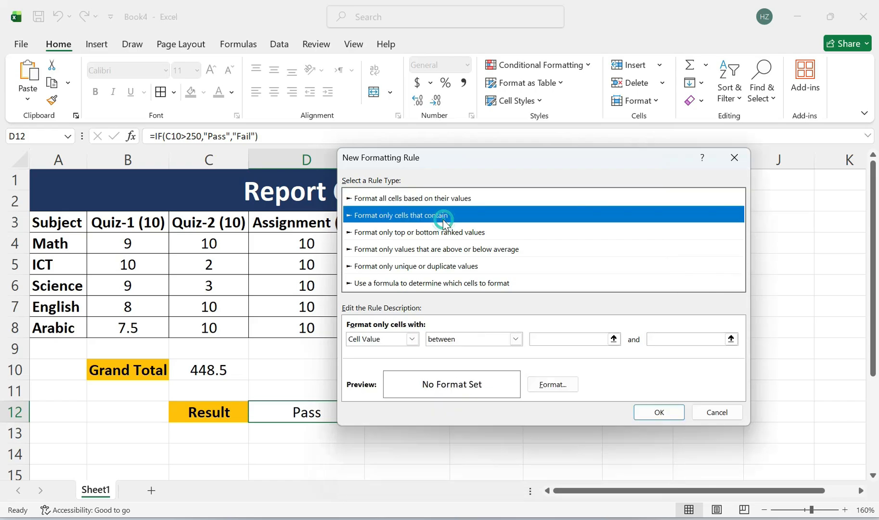
click(412, 338)
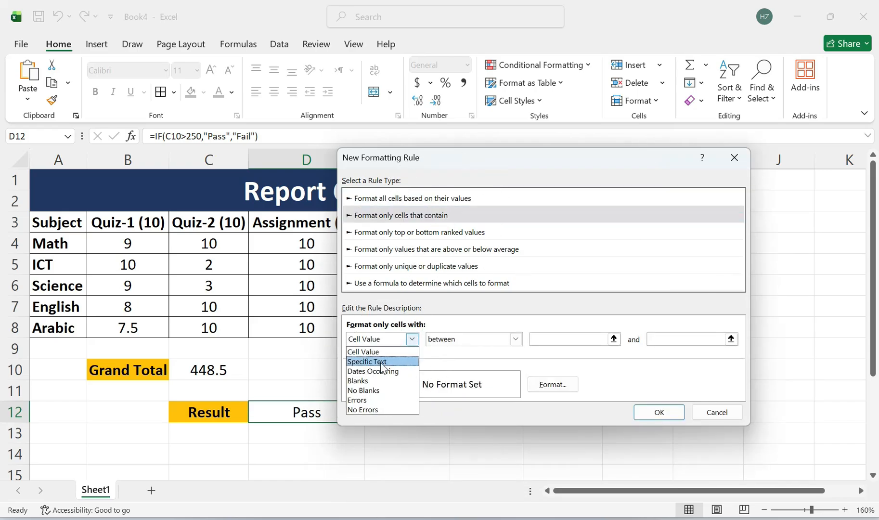
click(381, 362)
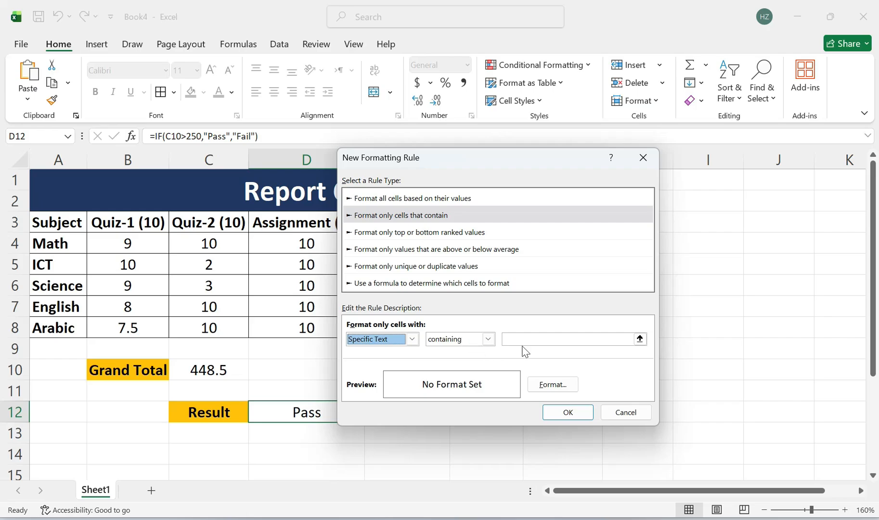
click(537, 339)
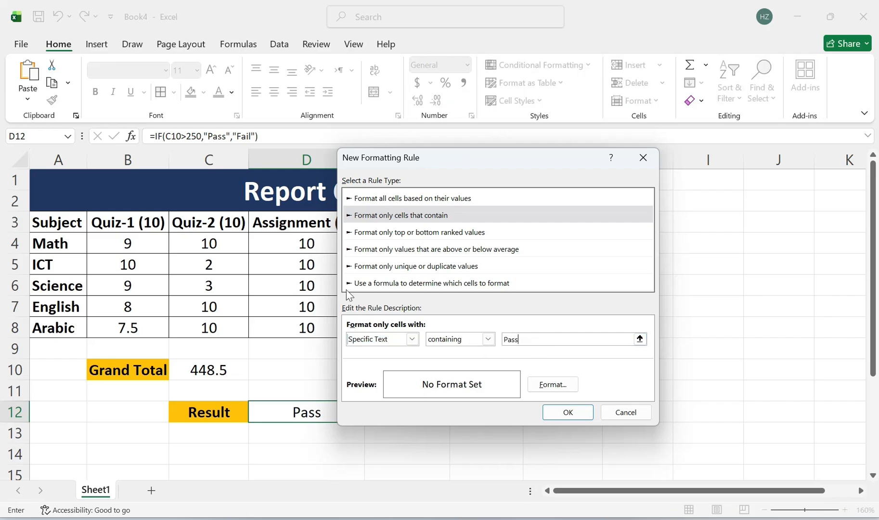
Step: Give the "Pass" rule a light green background fill and apply it to D12
click(568, 387)
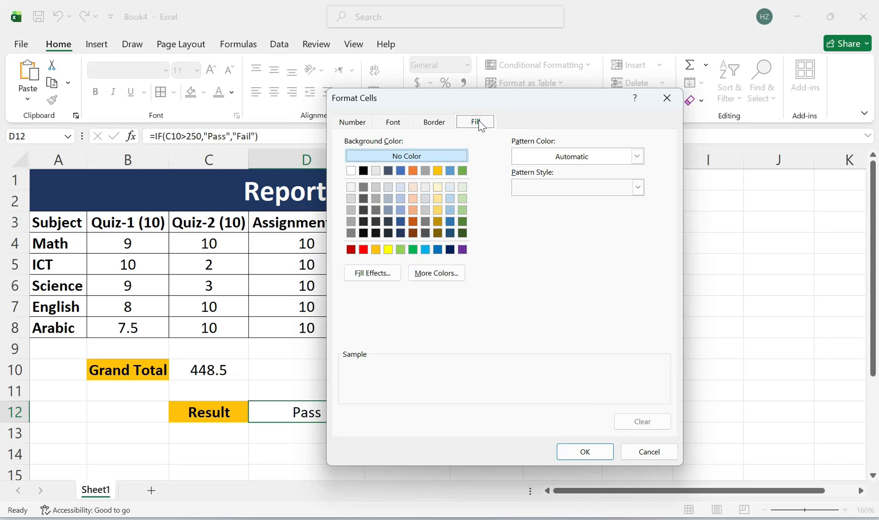
click(401, 250)
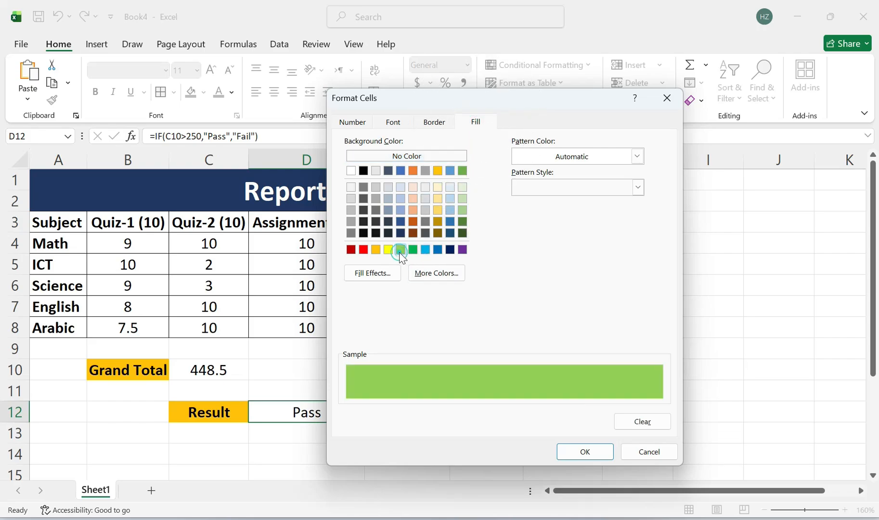
click(602, 454)
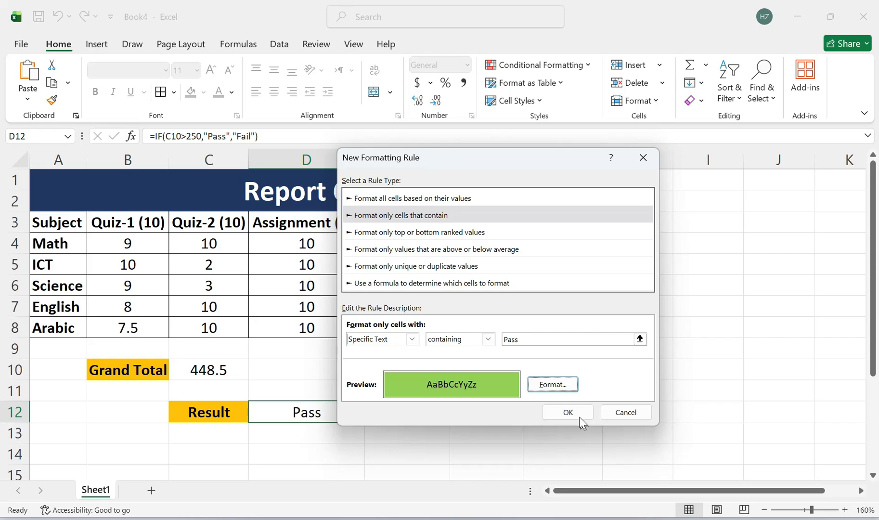
click(580, 417)
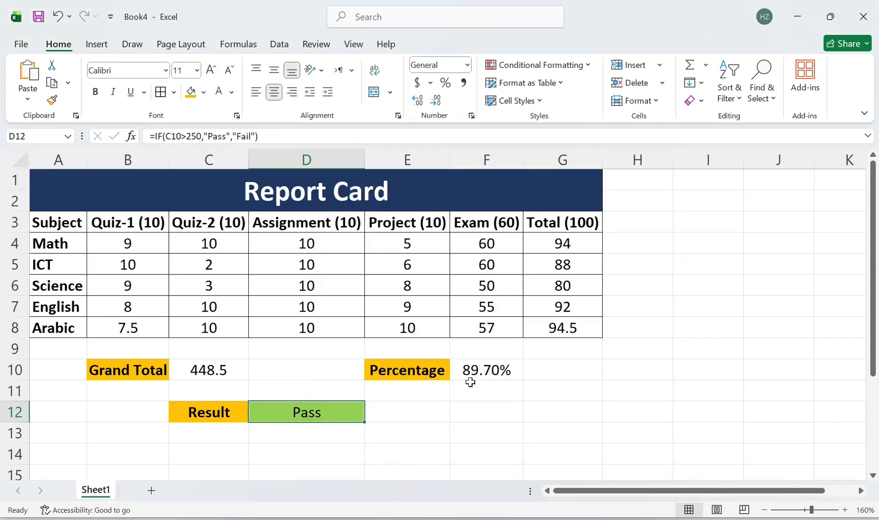
Step: Clear the exam scores in F4:F8 and enter 50 for each of the five subjects
drag(501, 244, 506, 325)
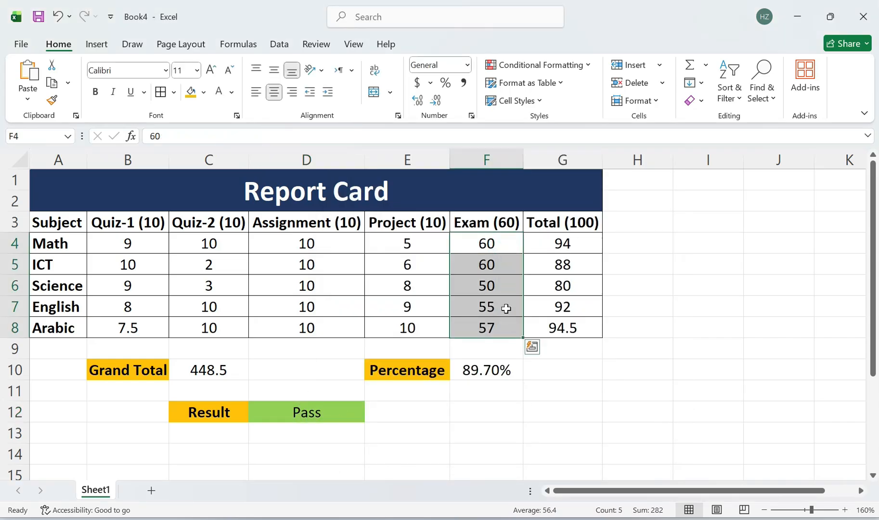
key(Delete)
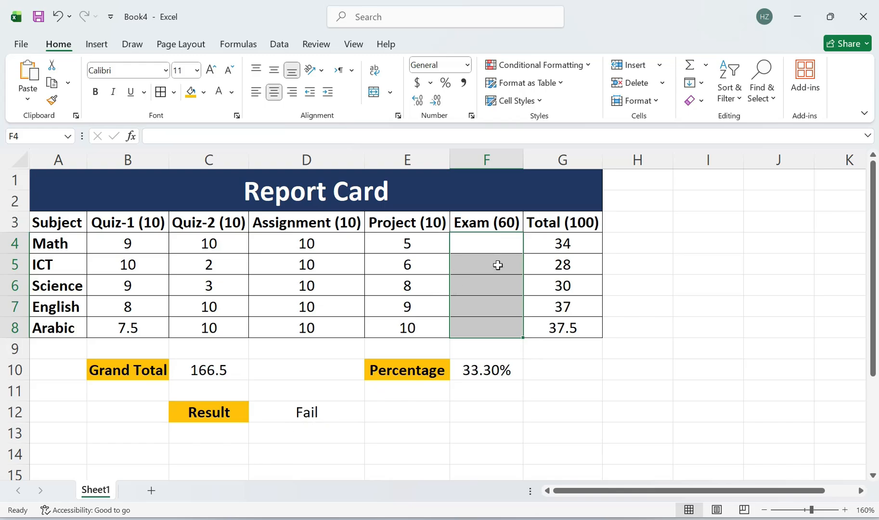
key(Up)
key(Down)
text(50)
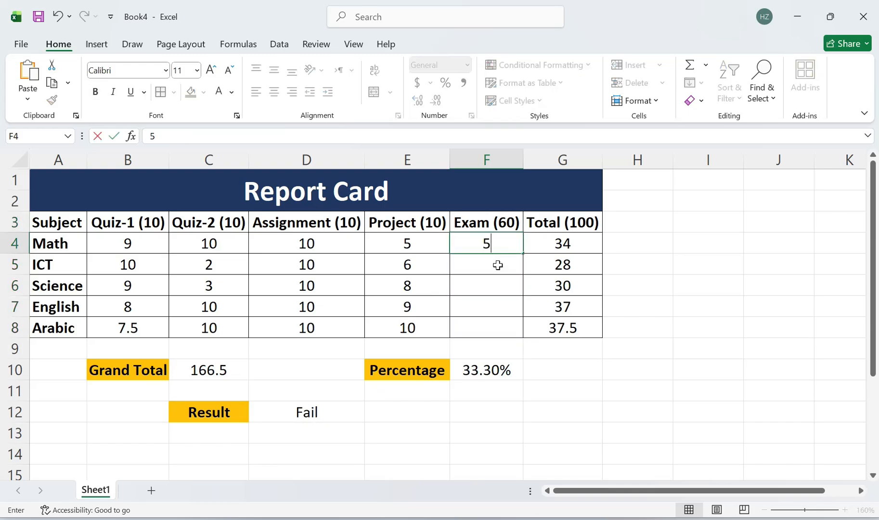
key(Return)
text(50)
key(Return)
text(50)
key(Return)
text(50)
key(Return)
text(50)
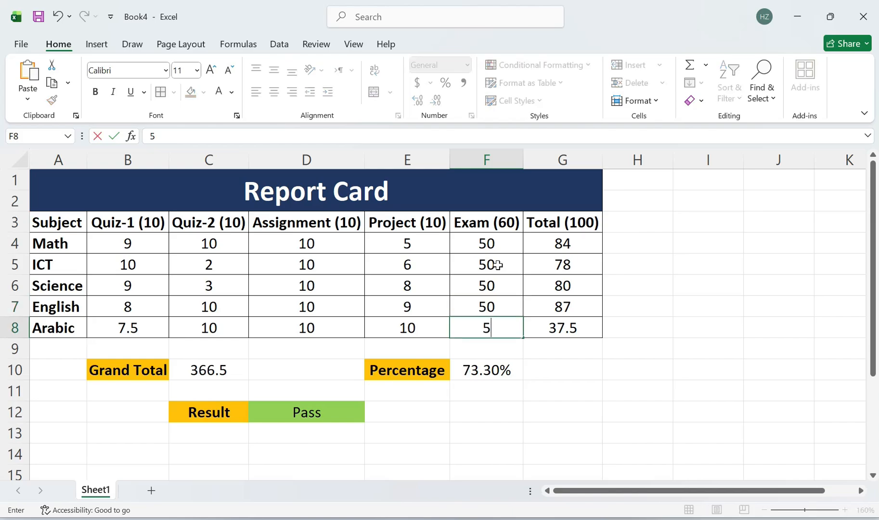
key(Return)
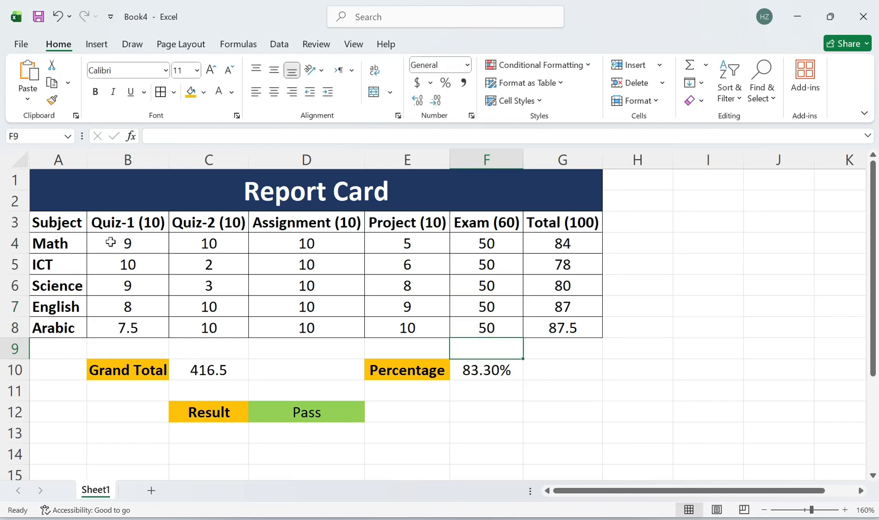
Step: Create a second conditional formatting rule for D12 that formats only cells with specific text containing "Fail"
click(345, 415)
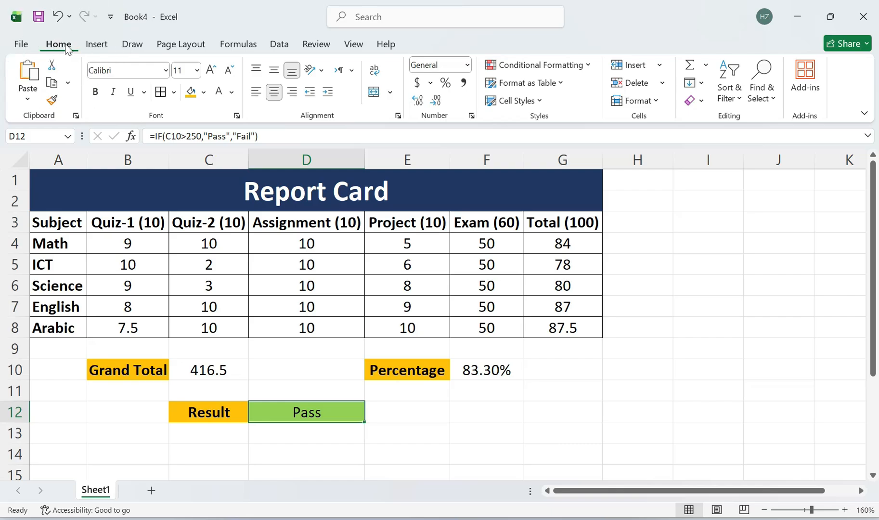
click(584, 65)
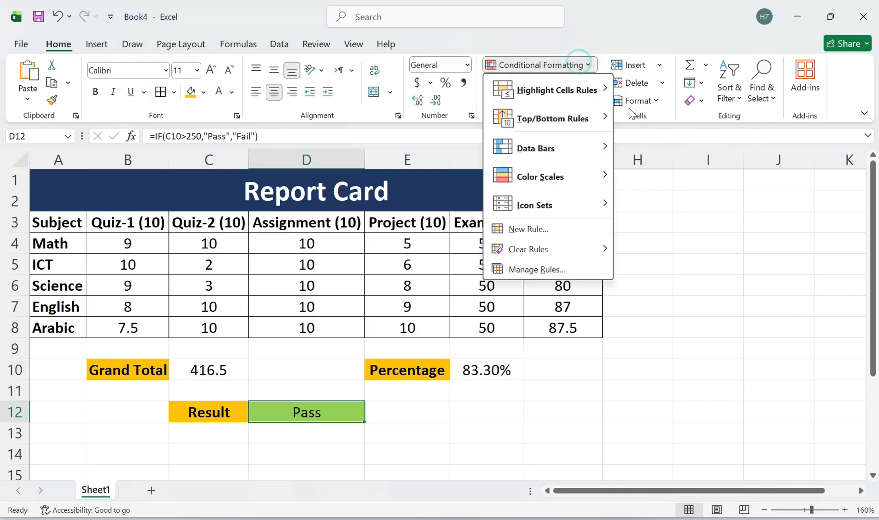
click(553, 236)
click(429, 204)
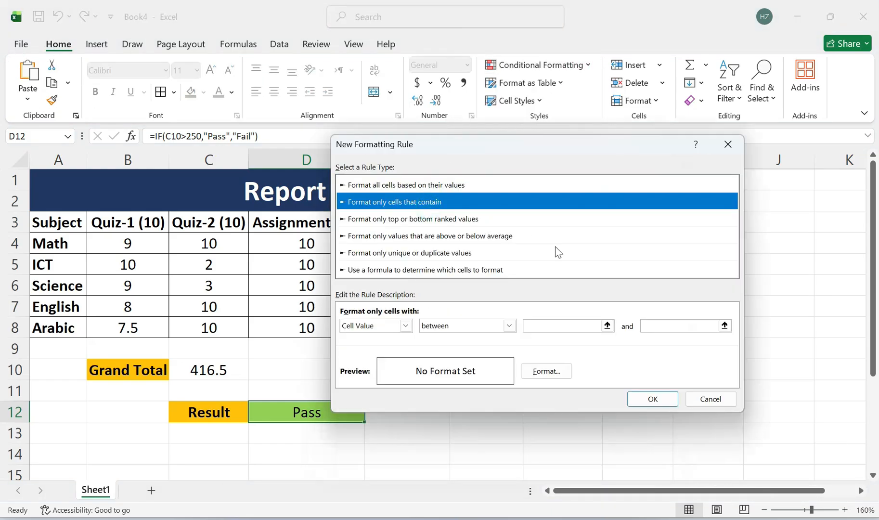
click(406, 326)
click(392, 345)
click(531, 330)
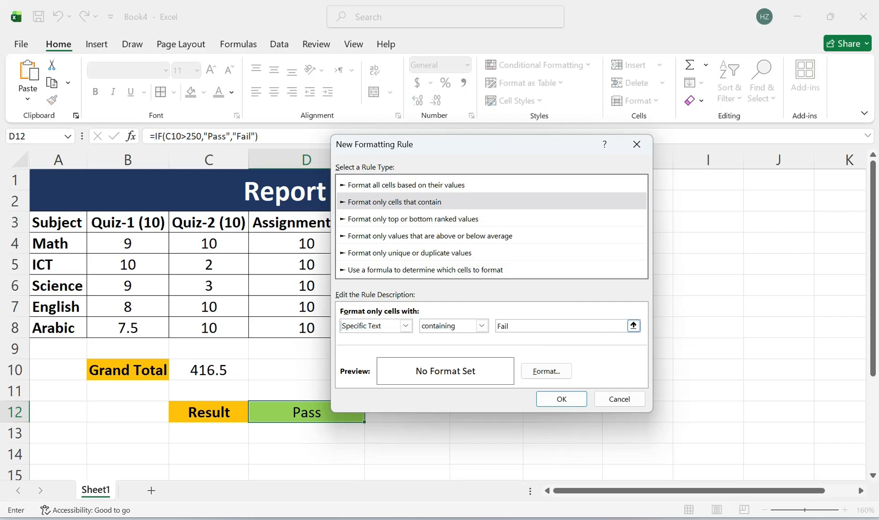
Step: Give the "Fail" rule a red background fill and apply it to D12
click(559, 371)
click(471, 110)
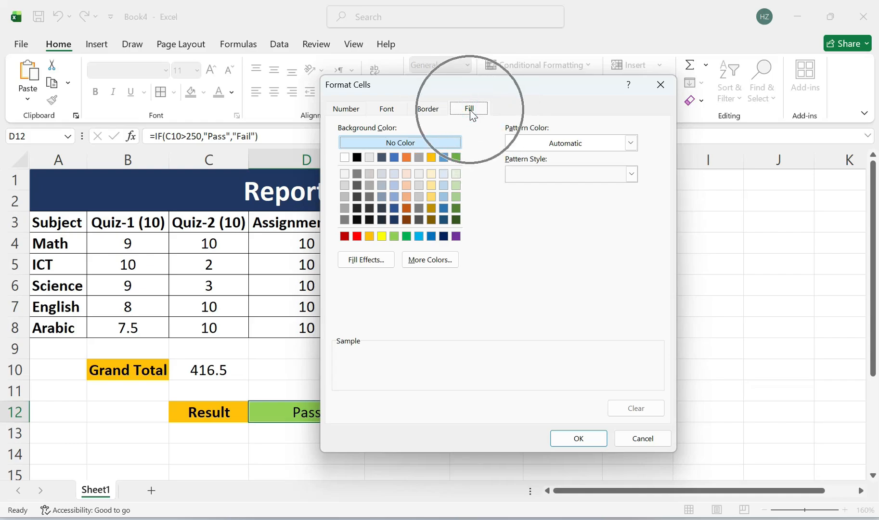
click(356, 237)
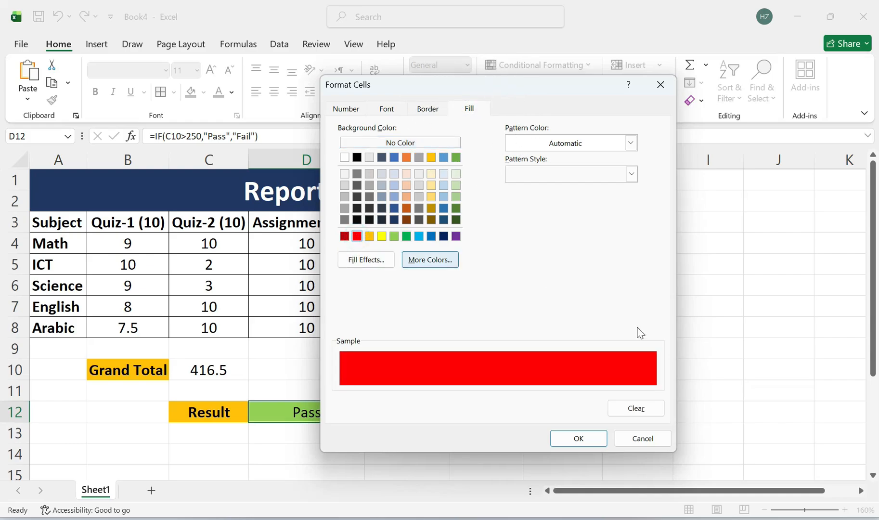
click(592, 441)
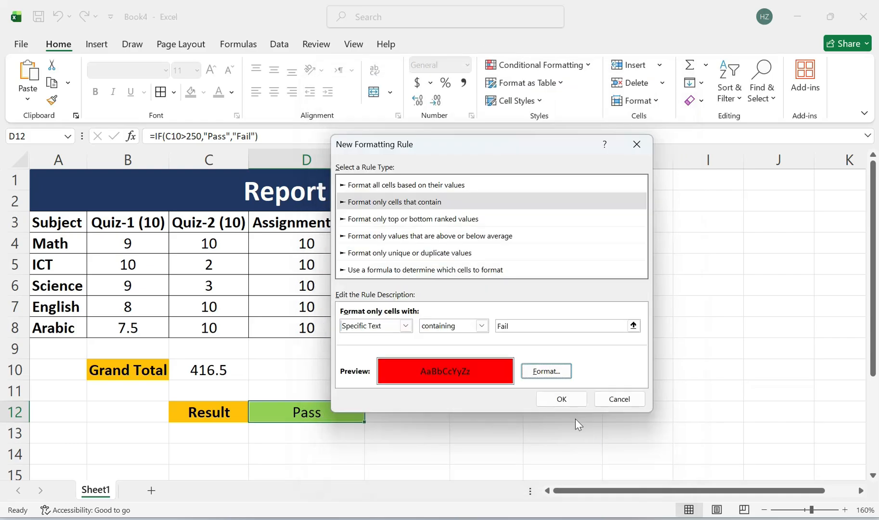
click(562, 399)
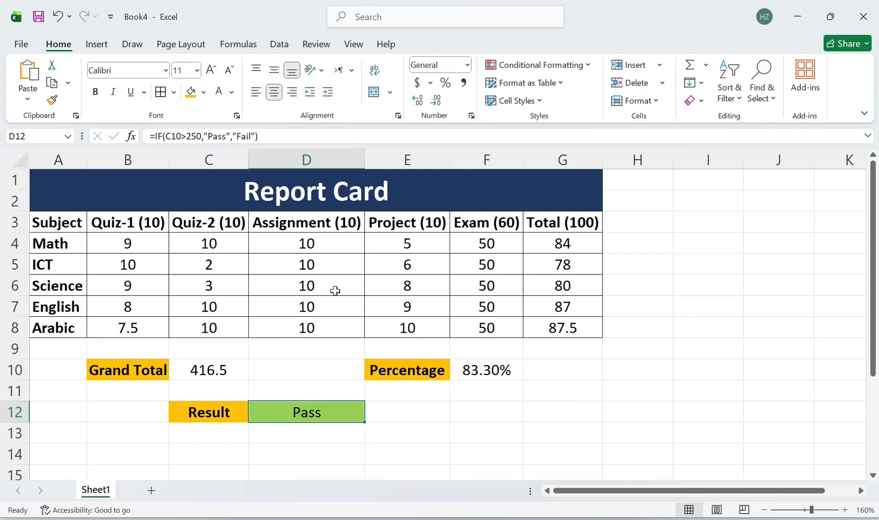
Step: Test the result formatting by setting the exam scores in F4:F7 to 0, 9, 0 and 0
click(492, 250)
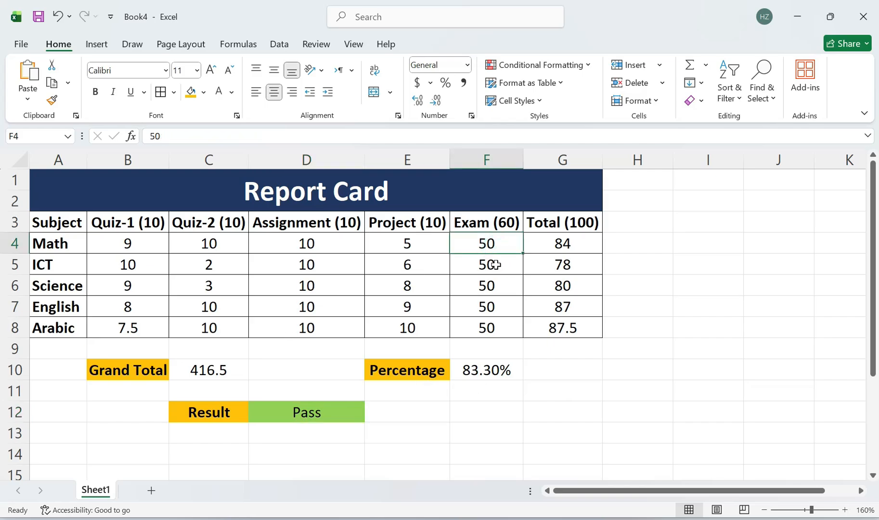
text(0)
key(Return)
text(9)
key(Return)
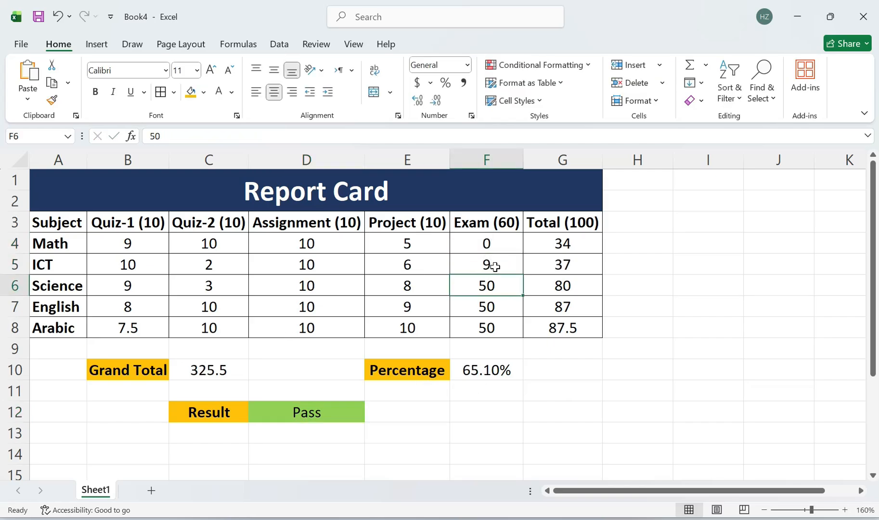
text(0)
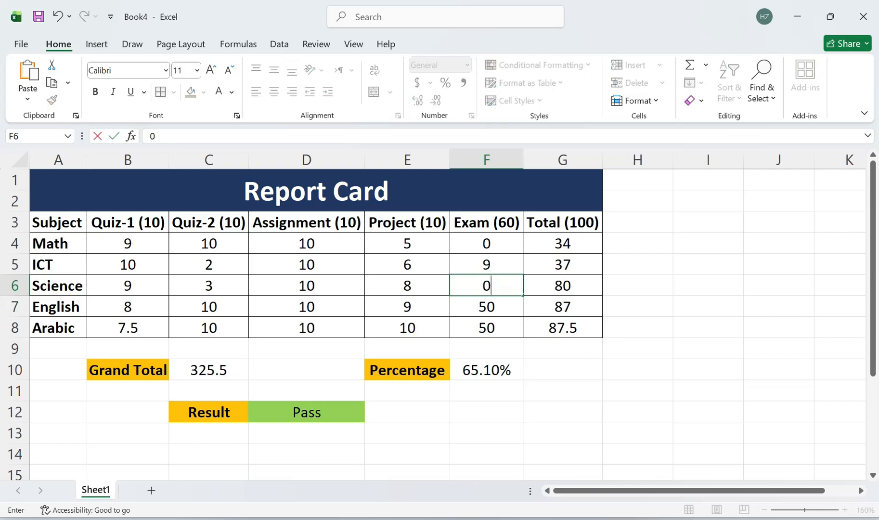
key(Return)
text(0)
key(Return)
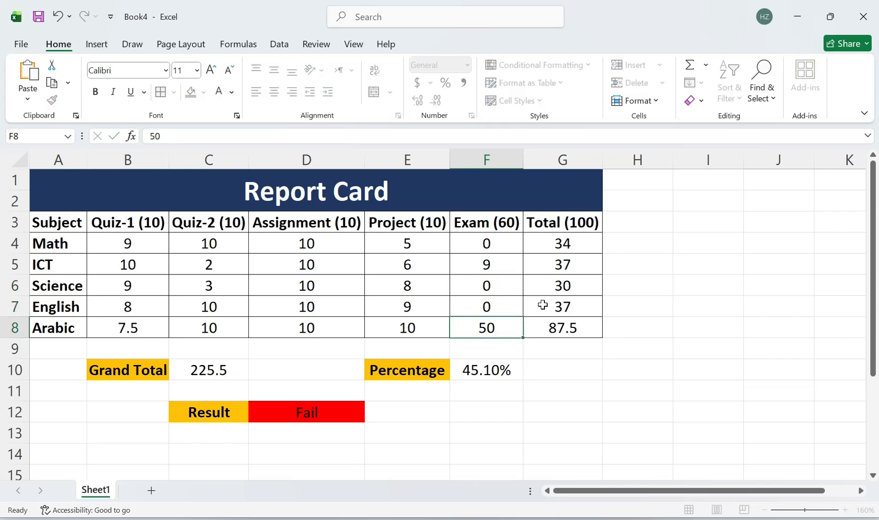
key(ctrl)
key(ctrl)
key(ctrl)
key(ctrl)
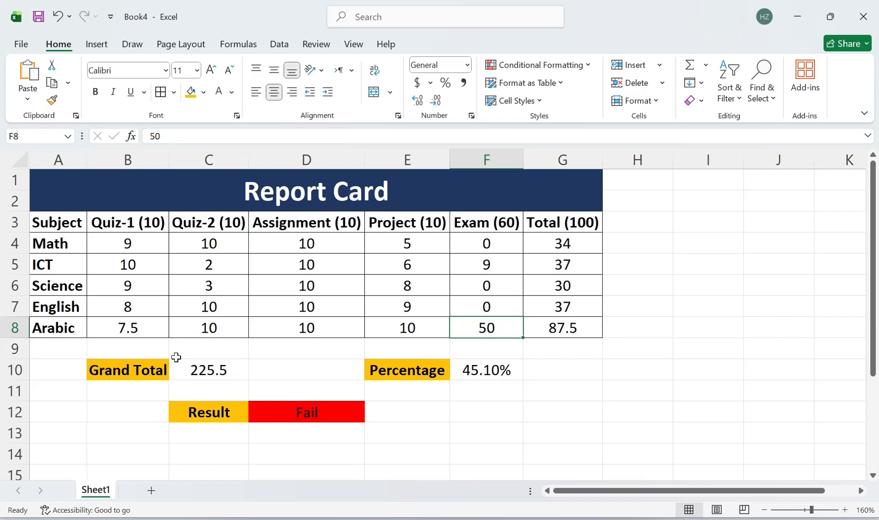
Step: Create a conditional formatting rule for the grand total in C10 that formats cell values less than or equal to 250
click(226, 369)
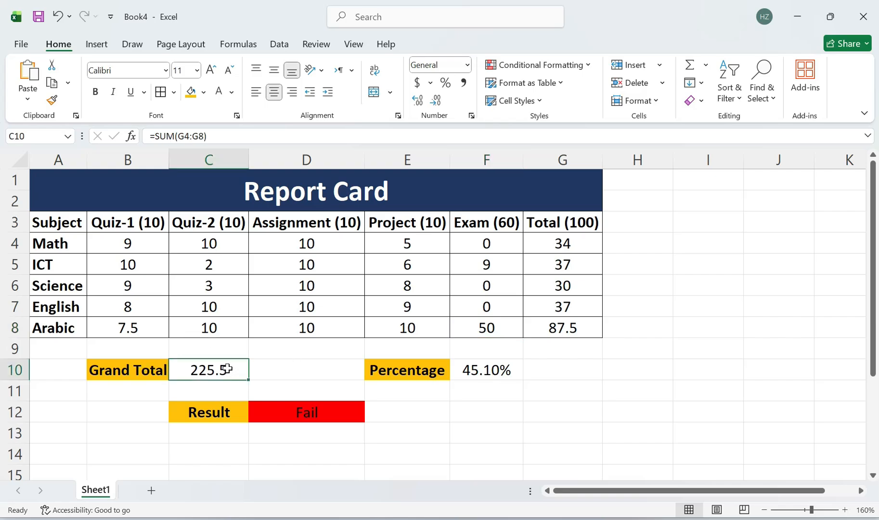
key(ctrl)
key(ctrl)
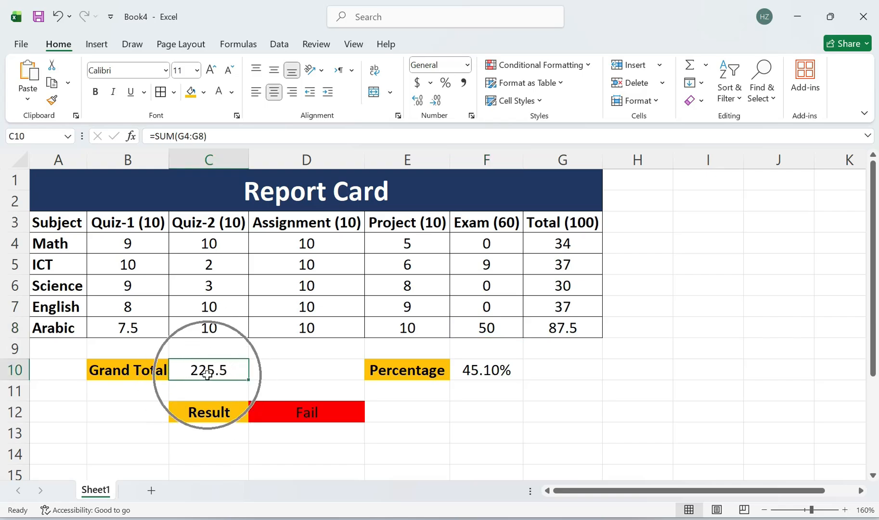
click(539, 64)
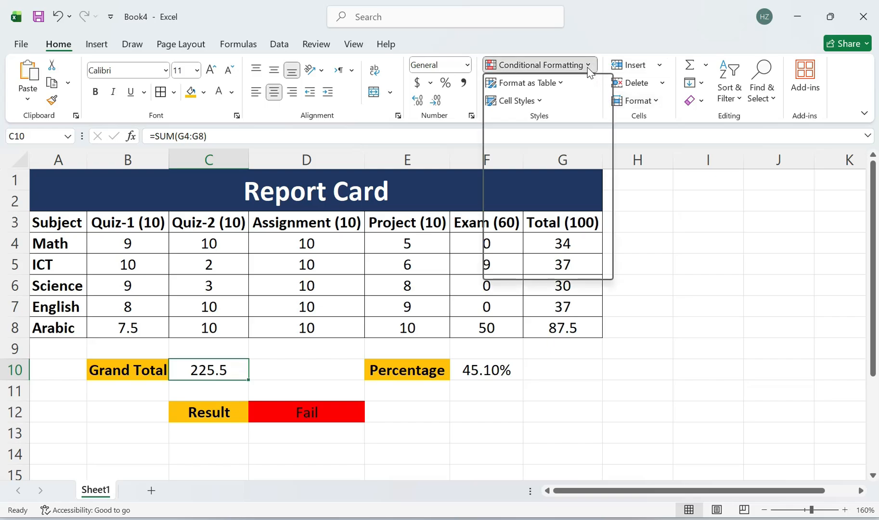
click(571, 229)
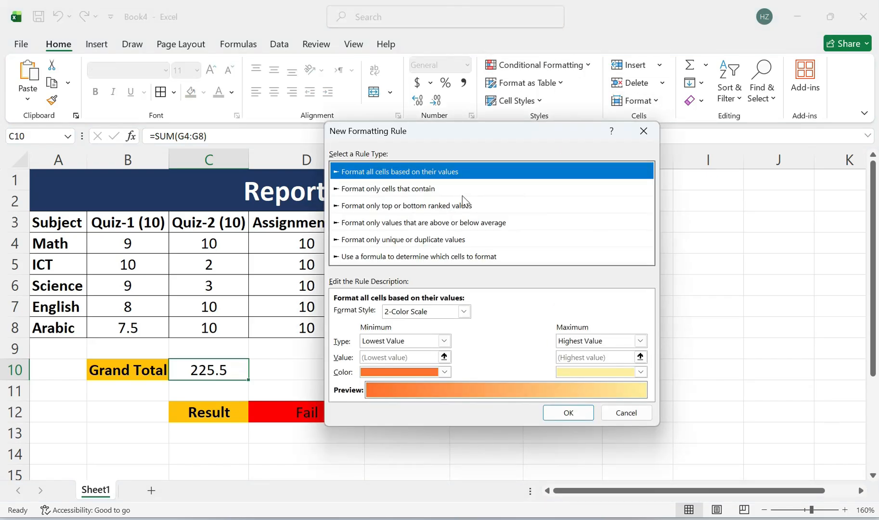
click(460, 188)
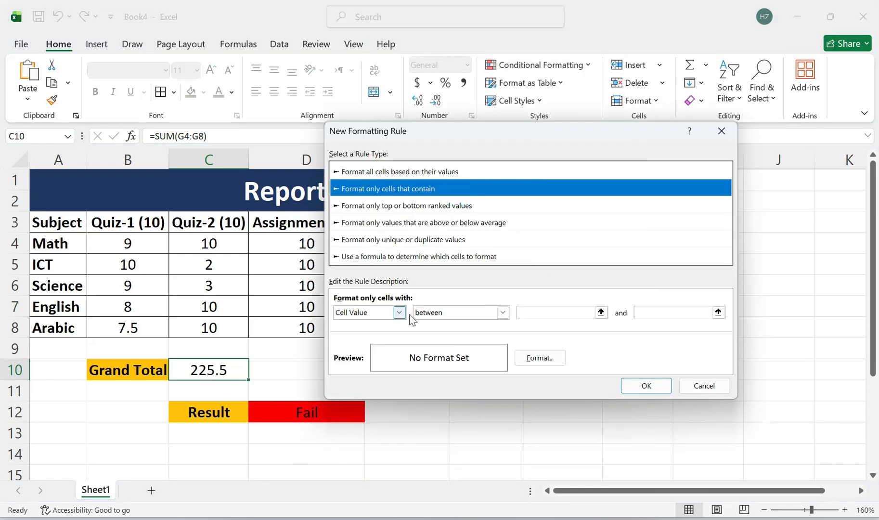
click(503, 313)
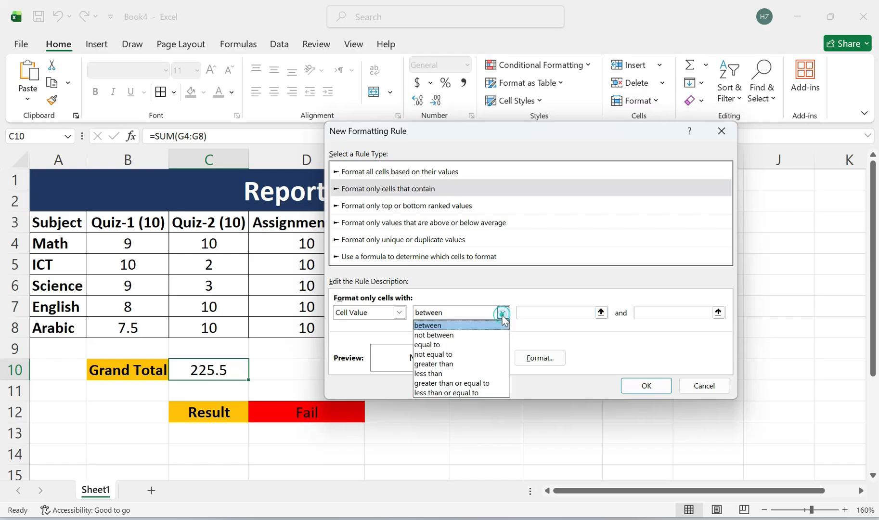
click(479, 392)
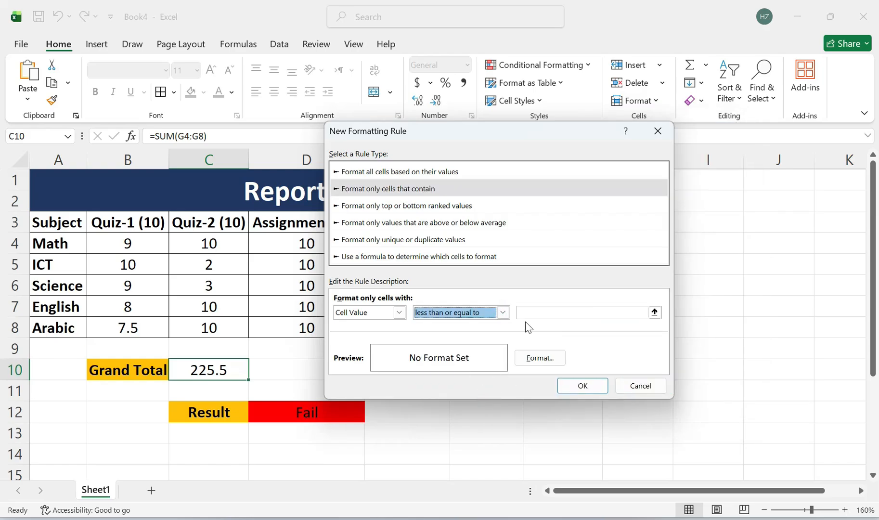
click(540, 312)
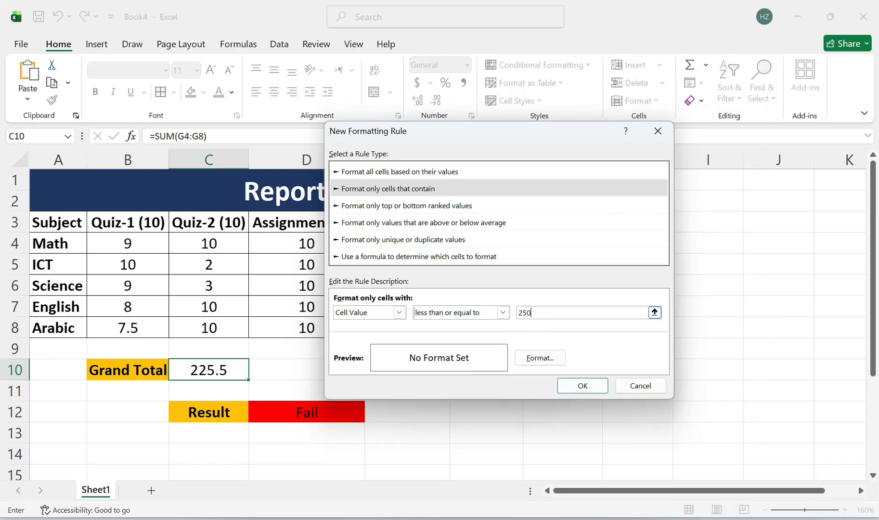
Step: Give the grand total rule a red background fill and apply it to C10
click(547, 362)
click(335, 92)
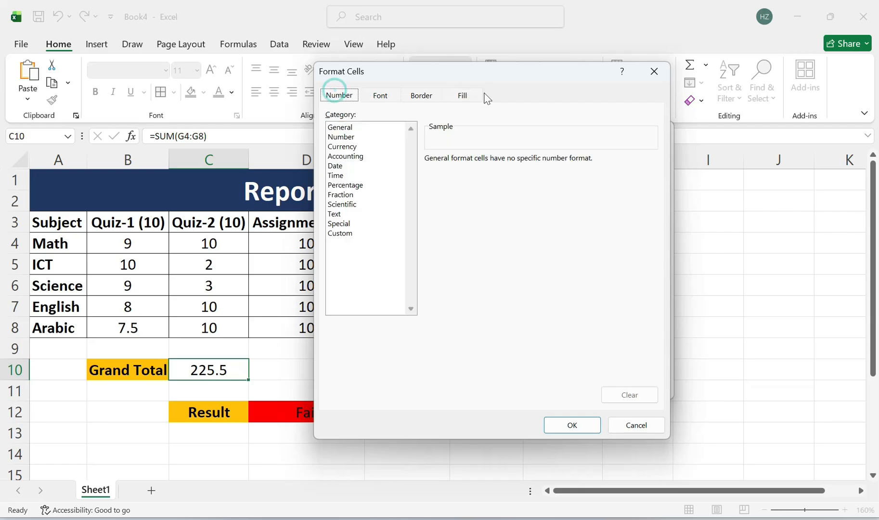
click(462, 95)
click(350, 223)
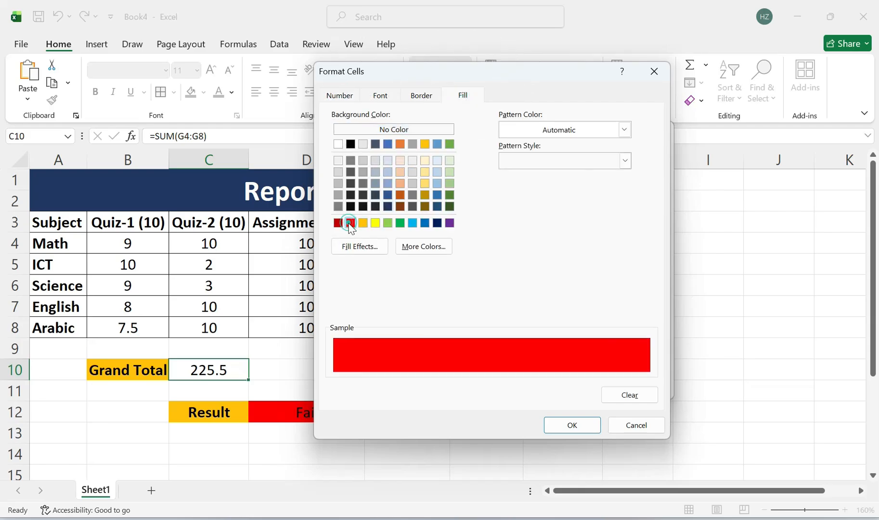
click(579, 424)
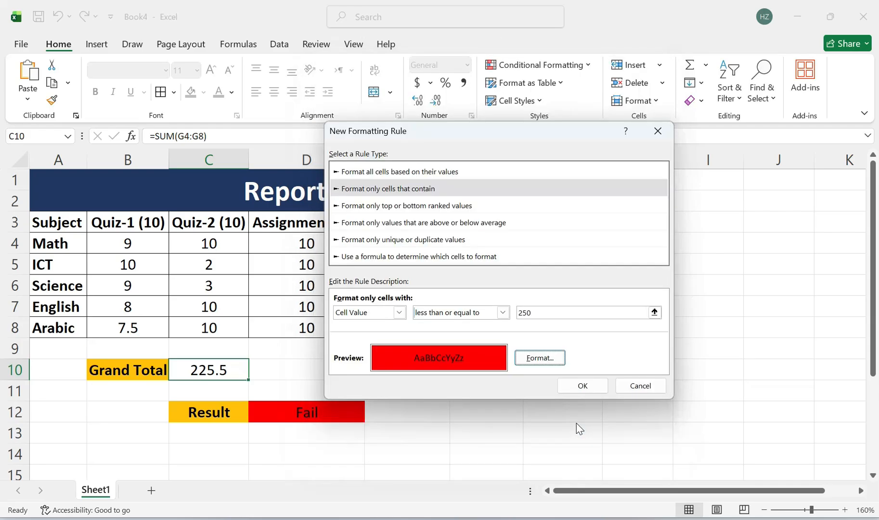
click(582, 386)
Step: Test the grand total formatting by setting the exam scores in F4:F7 to 100, 100, 10 and 100
click(512, 242)
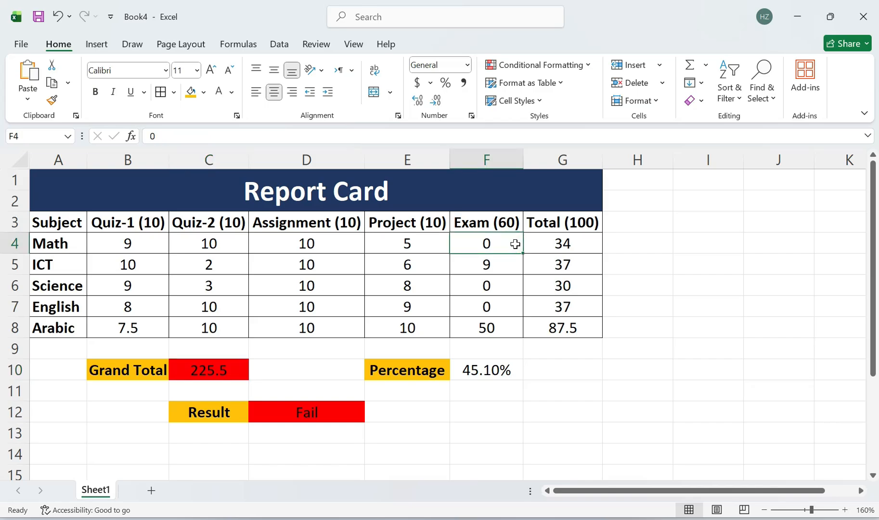
text(100)
key(Return)
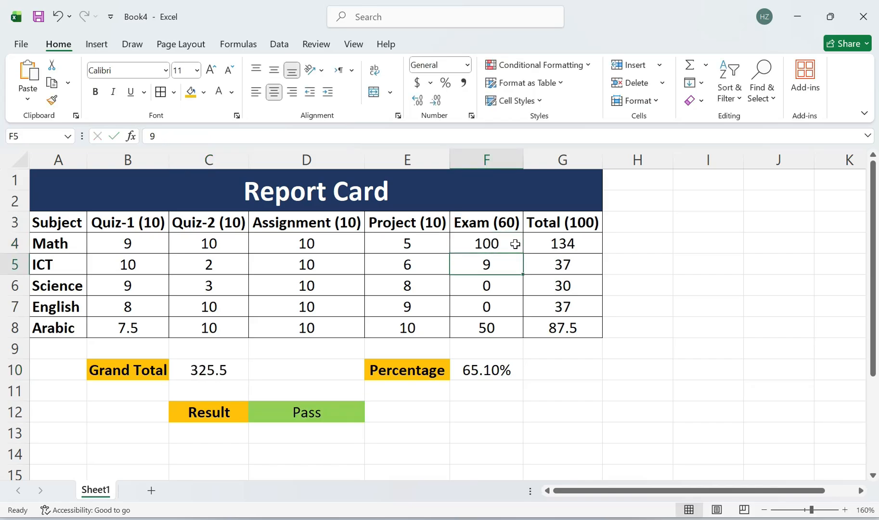
text(100)
key(Return)
text(10)
key(Return)
text(0)
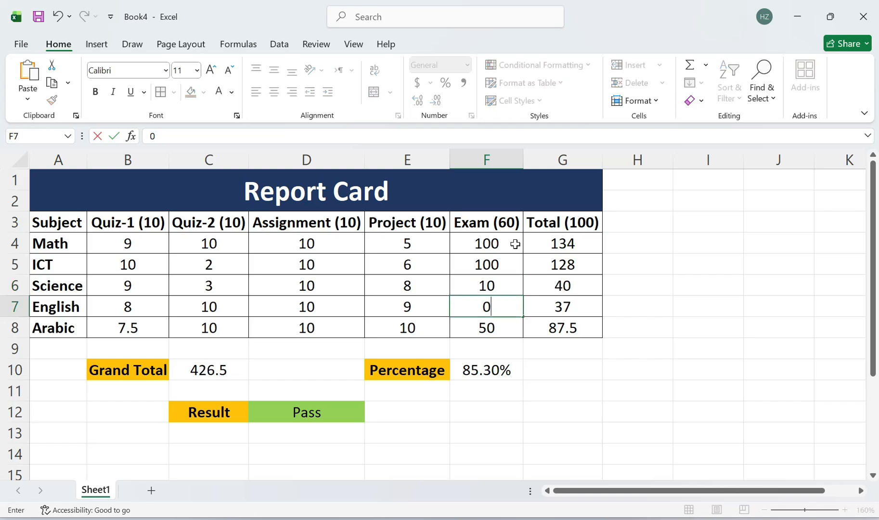
text(100)
key(Return)
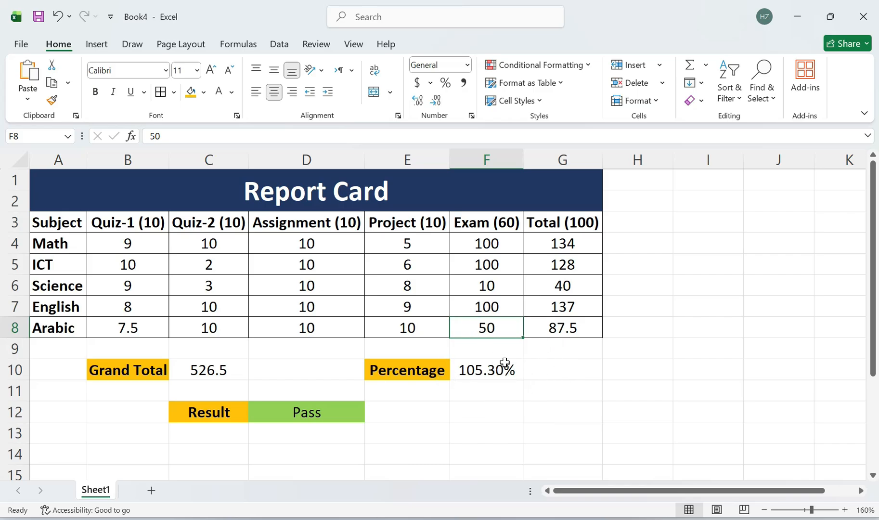
Step: Set up data validation for the exam scores in F4:F8 that allows decimal values
click(505, 241)
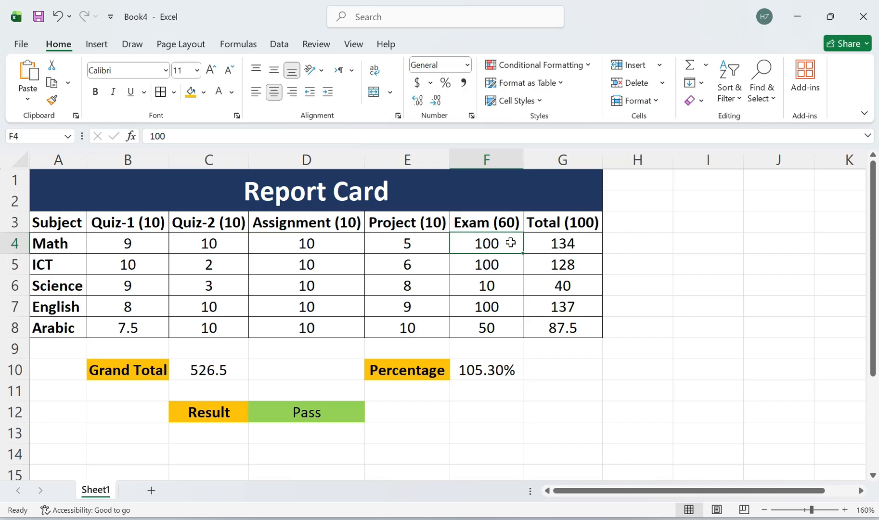
drag(508, 242, 510, 331)
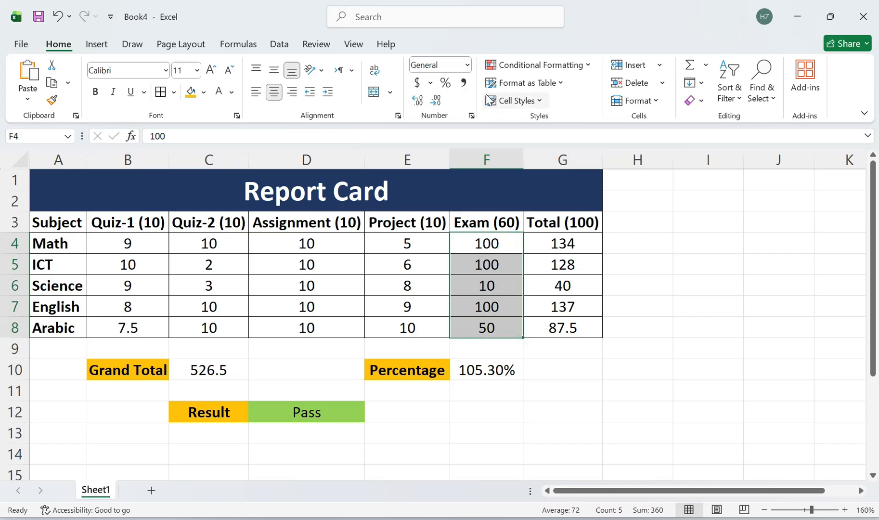
click(279, 45)
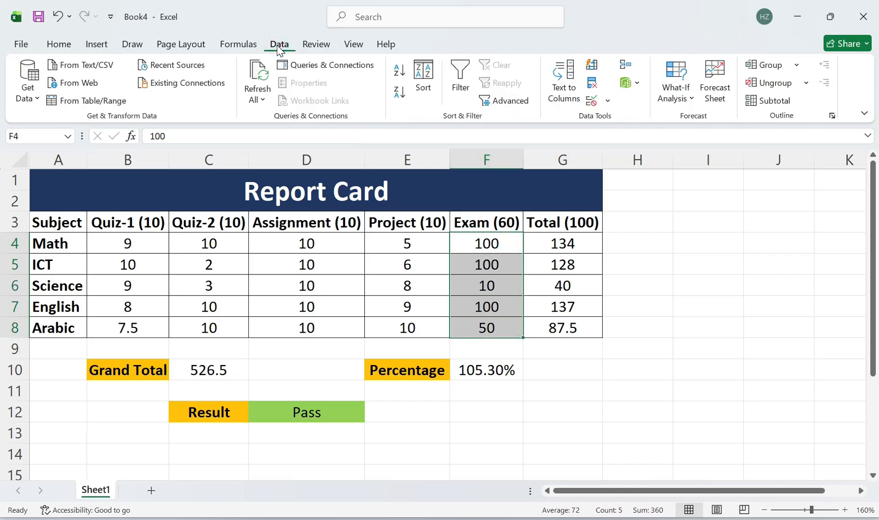
click(612, 104)
click(632, 122)
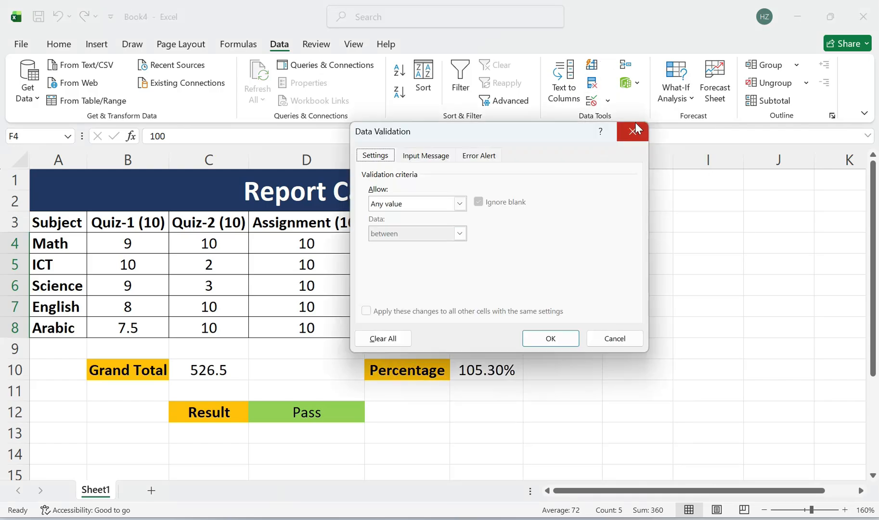
click(460, 204)
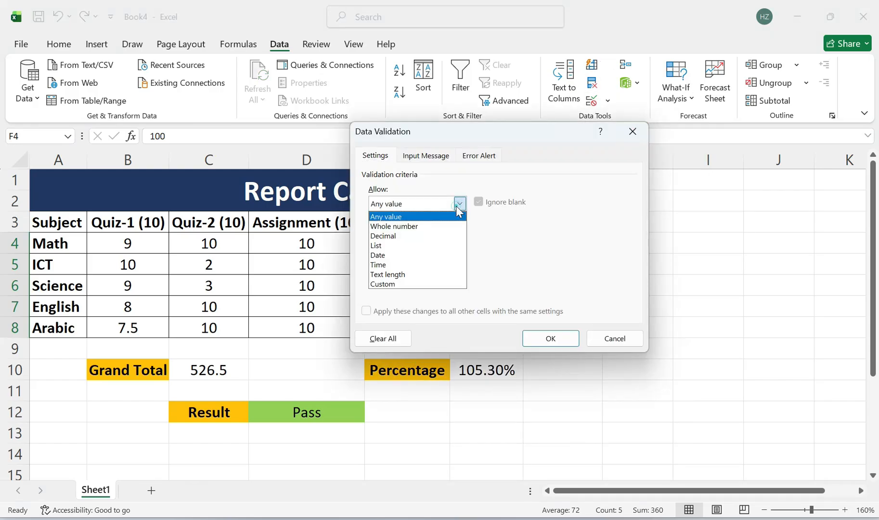
click(403, 236)
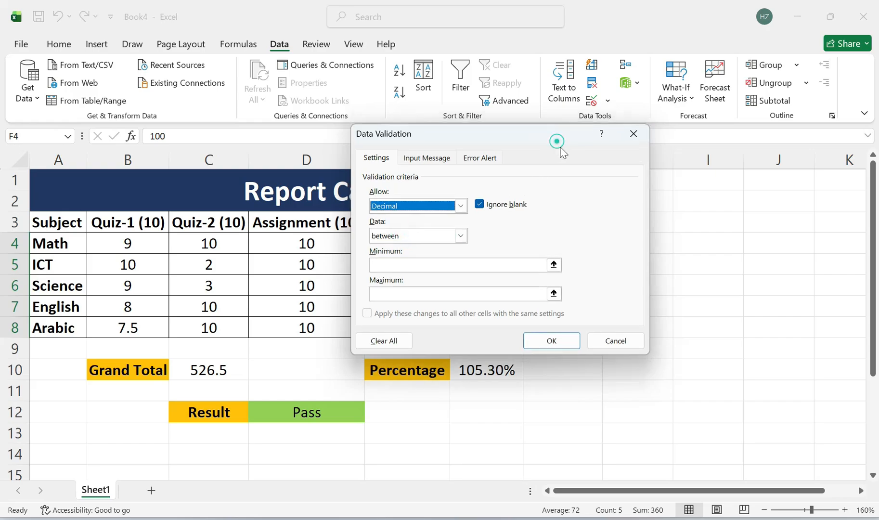
Step: Limit the exam validation to values between 0 and the maximum exam mark, and apply it
drag(559, 141, 775, 208)
click(739, 331)
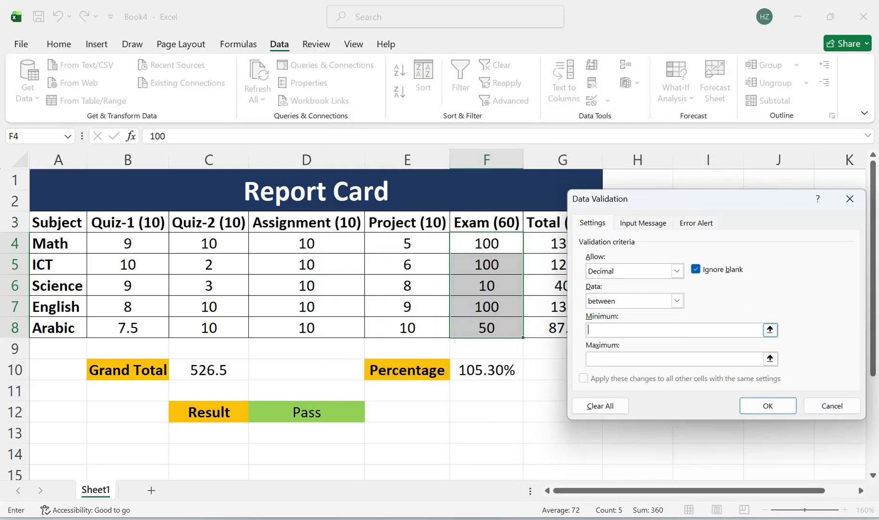
text(0)
key(Tab)
click(767, 406)
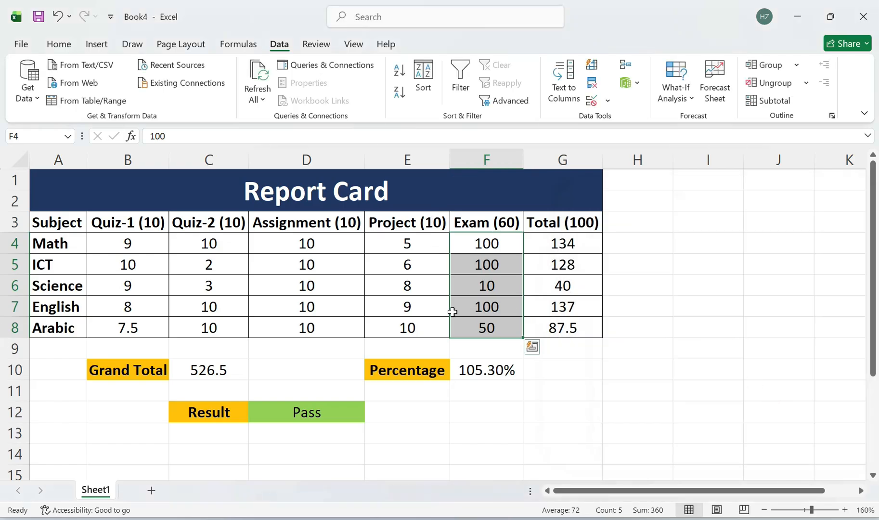
Step: Set the Math, ICT and English exam scores to 10 each
click(503, 242)
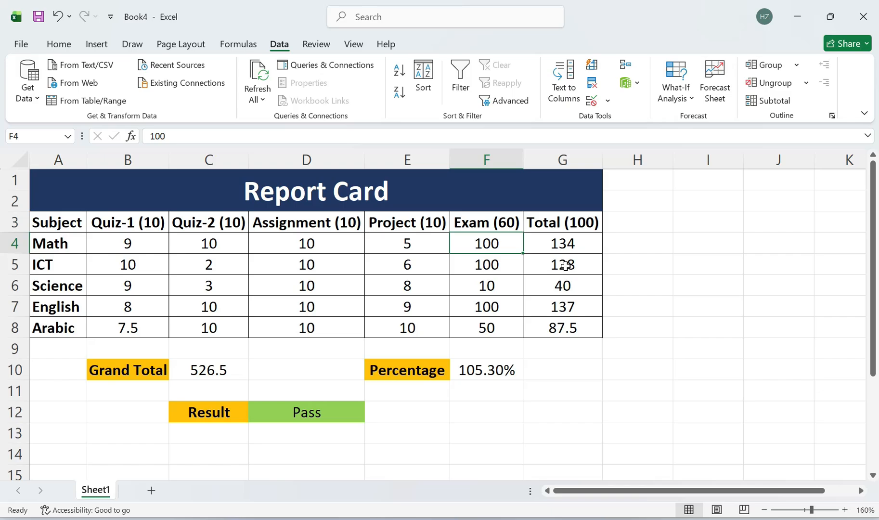
text(10)
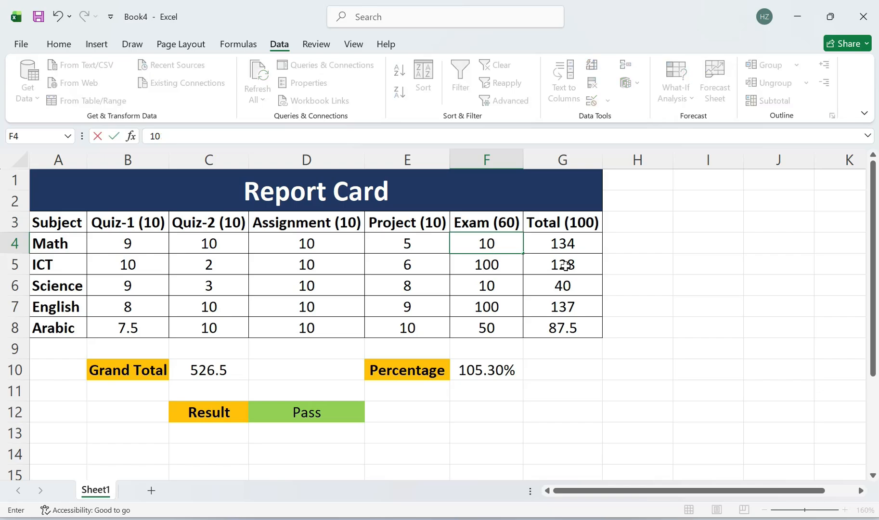
key(Return)
text(10)
key(Return)
key(Return)
text(10)
key(Return)
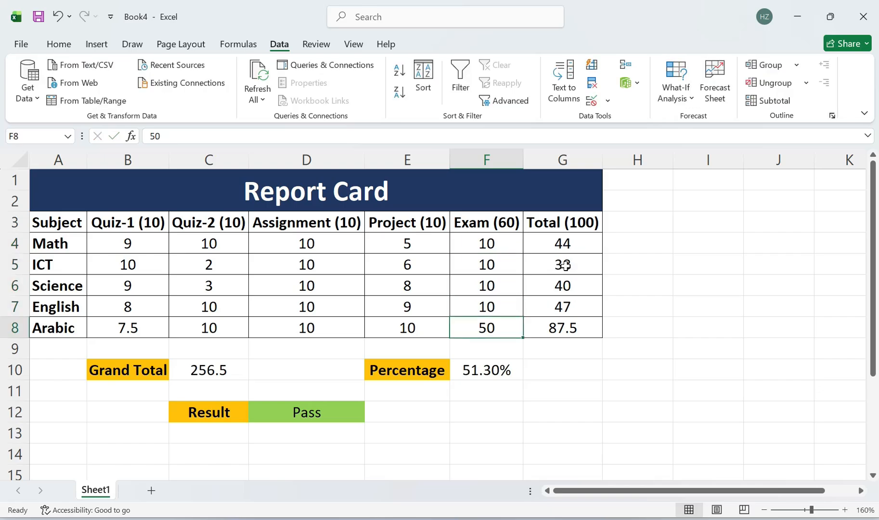
Step: Test the validation by trying to enter 61 as the Math exam score, and cancel the entry
key(Up)
key(Up)
key(Up)
key(Up)
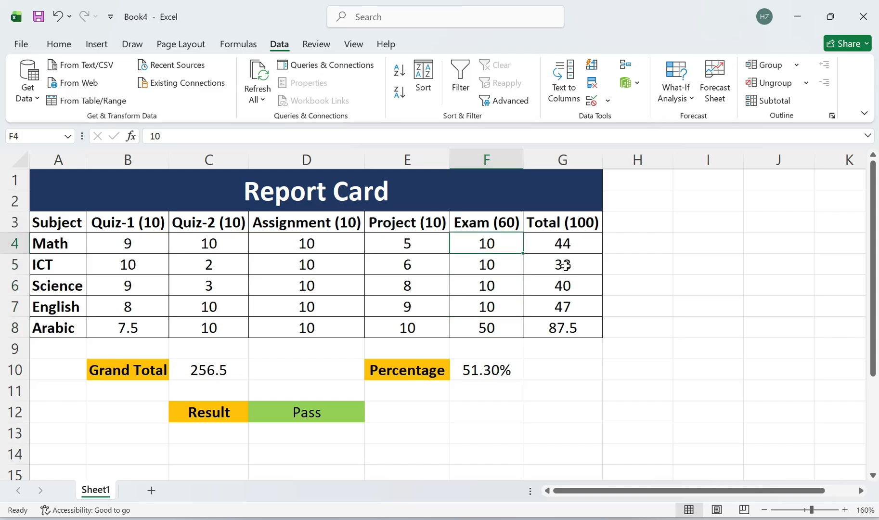
text(61)
key(Return)
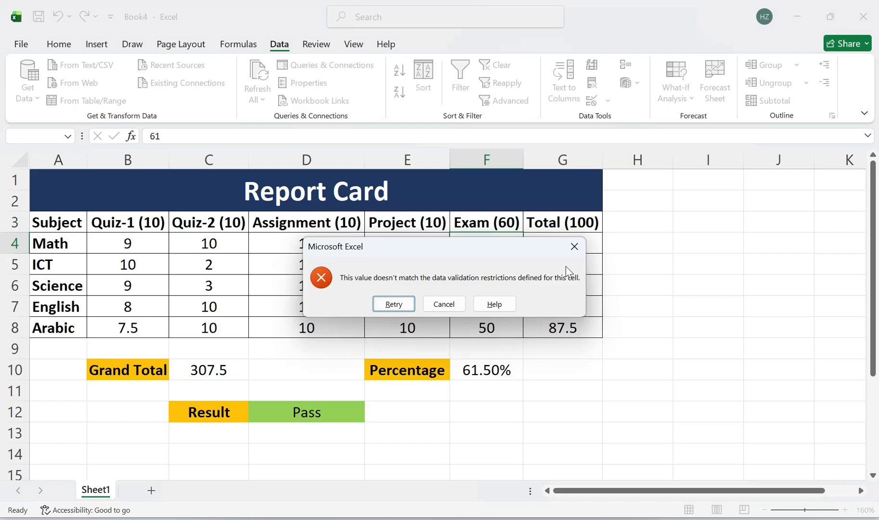
key(Tab)
key(Return)
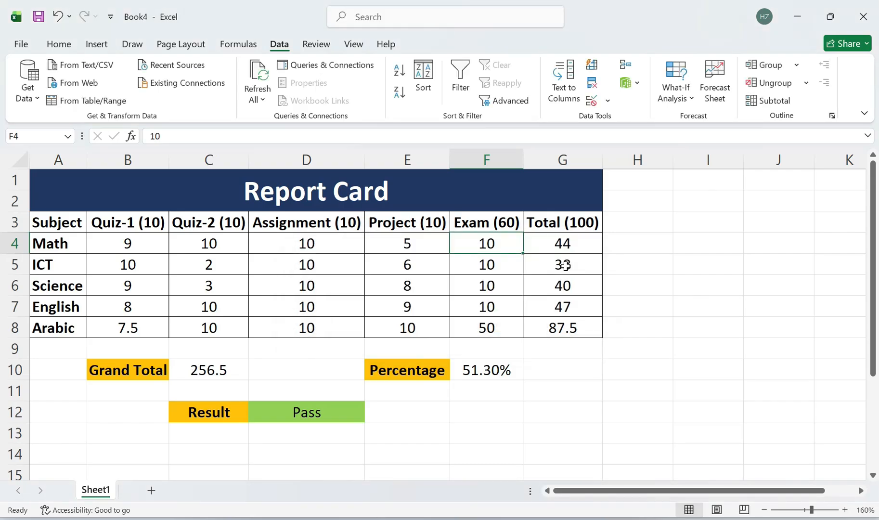
Step: Test the validation by trying to enter -10 as the ICT exam score, and cancel the entry
key(Down)
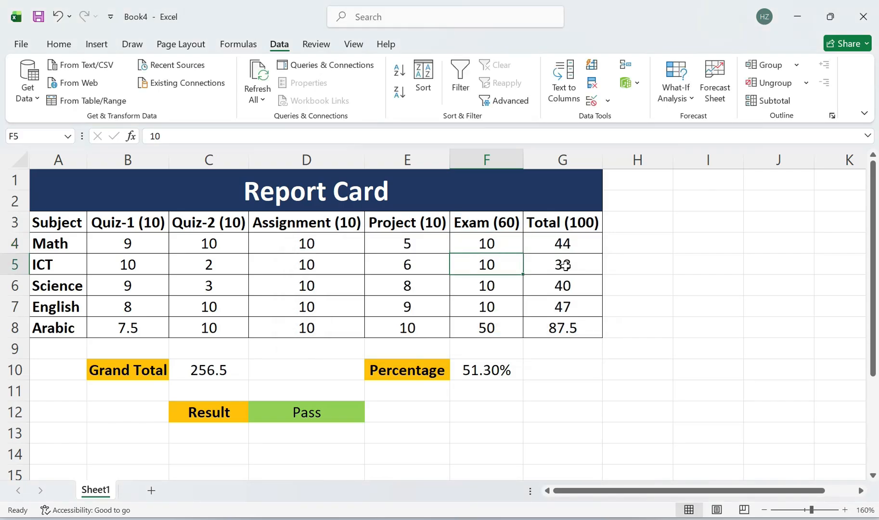
text(-)
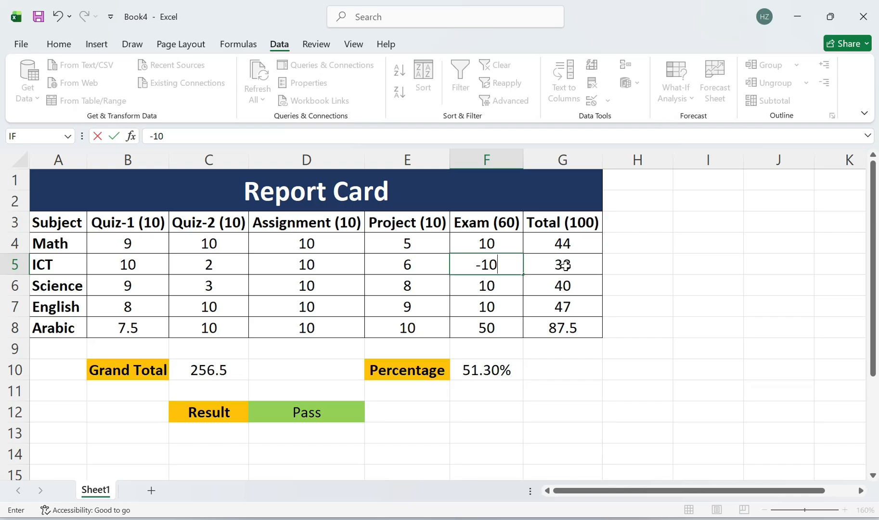
key(Return)
key(Tab)
key(Return)
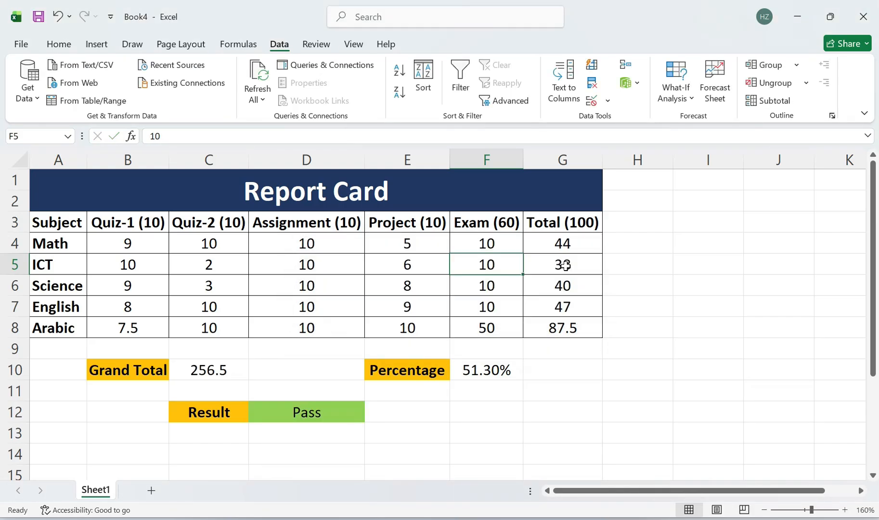
Step: Set the ICT, Science and English exam scores in F5:F7 to 60 each
text(60)
key(Return)
text(60)
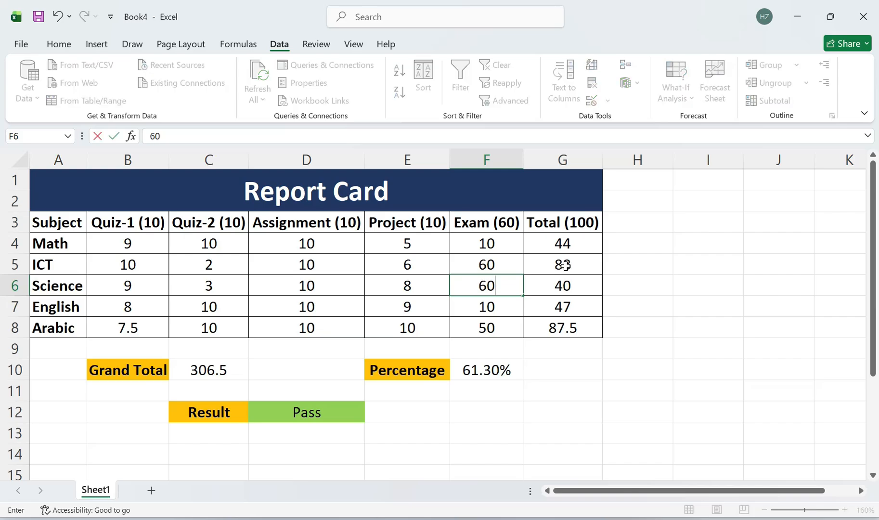
key(Return)
text(60)
key(Return)
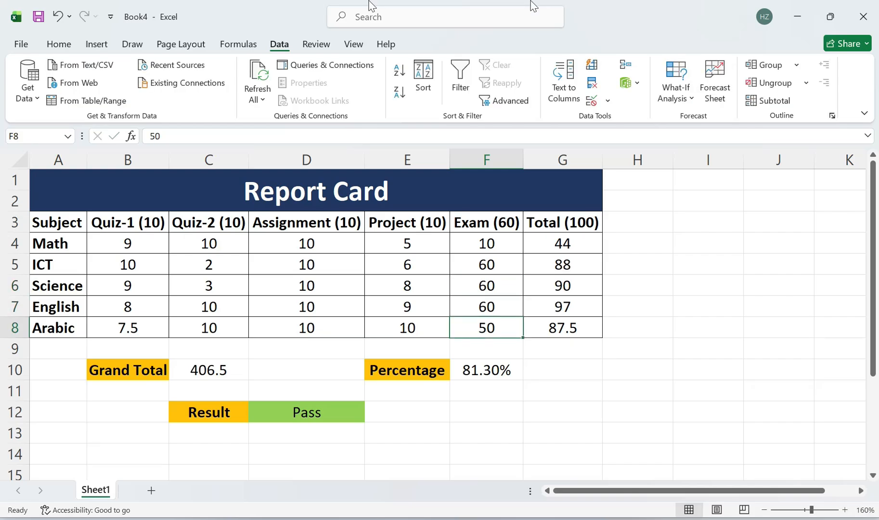
drag(149, 246, 430, 324)
click(429, 306)
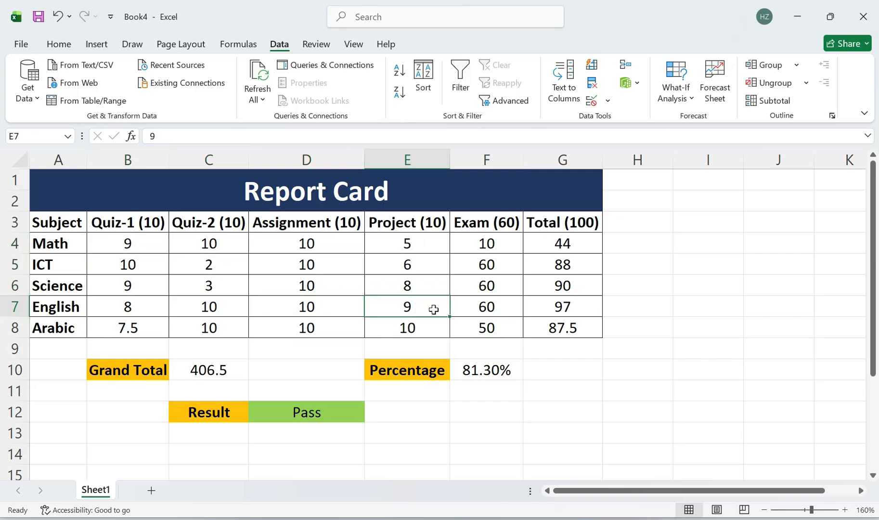
Step: Try 50 as the English project score in E7, and set it to 10
text(50)
key(ctrl+Return)
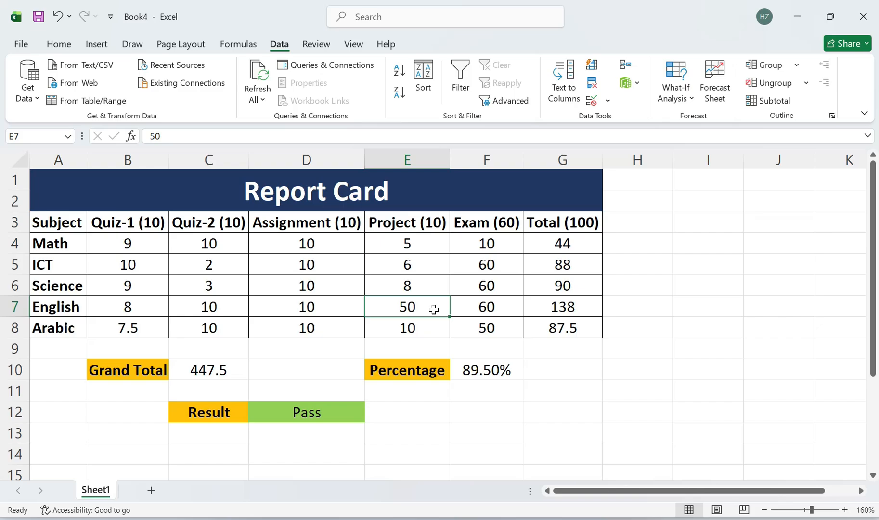
text(10)
key(Return)
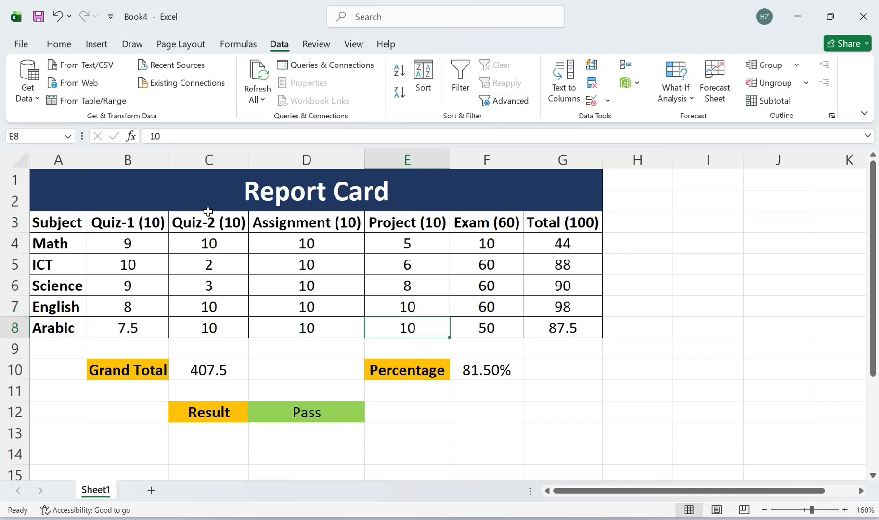
Step: Add data validation to the scores in B4:E8, allowing decimals between a minimum of 0 and the maximum score given in the column headings
drag(131, 243, 430, 332)
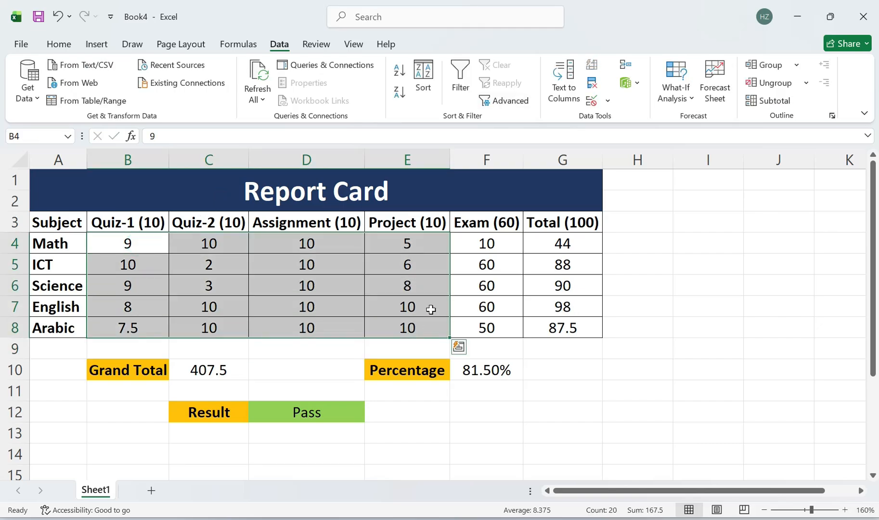
click(277, 43)
click(608, 101)
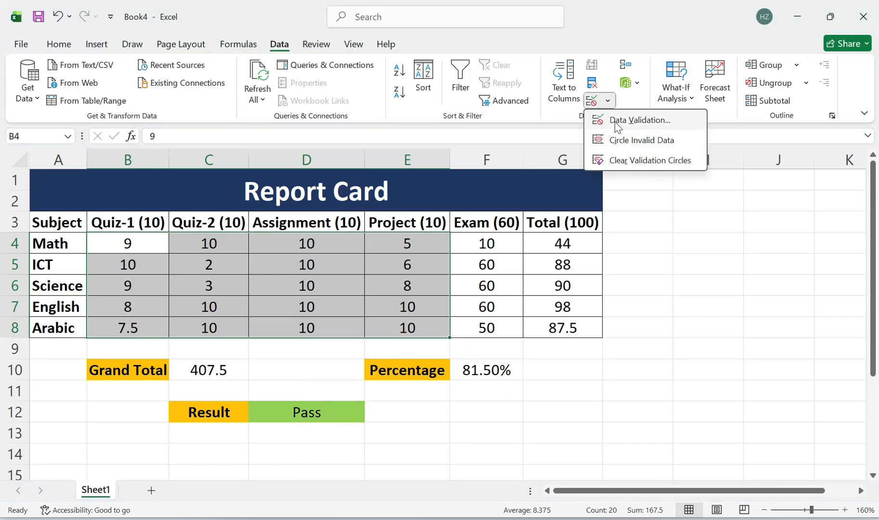
click(615, 123)
click(677, 271)
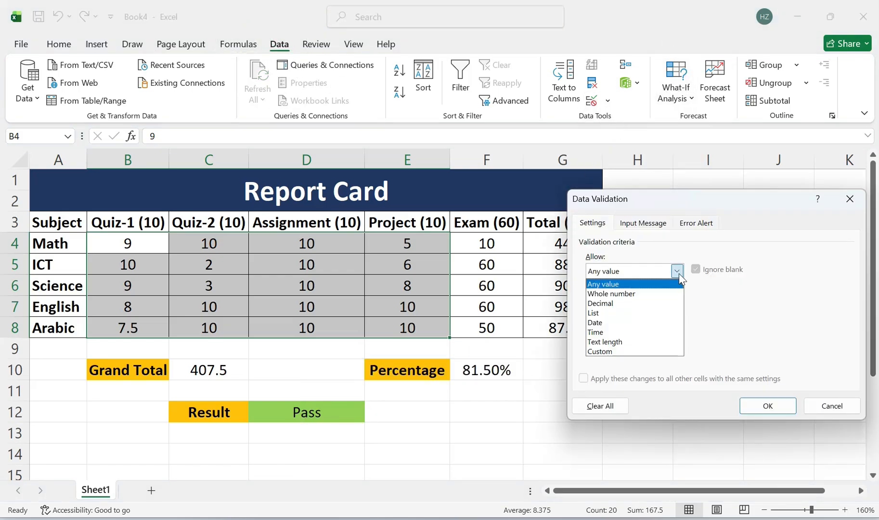
click(642, 303)
click(631, 330)
text(0)
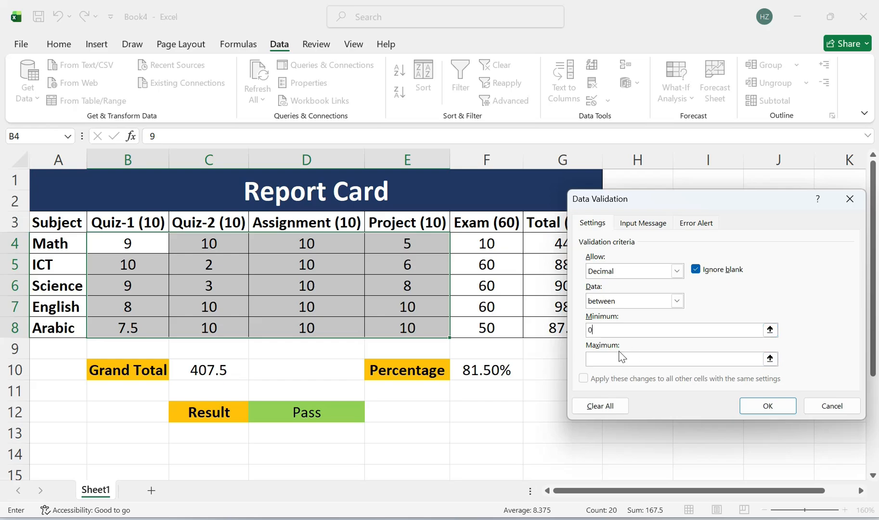
click(622, 357)
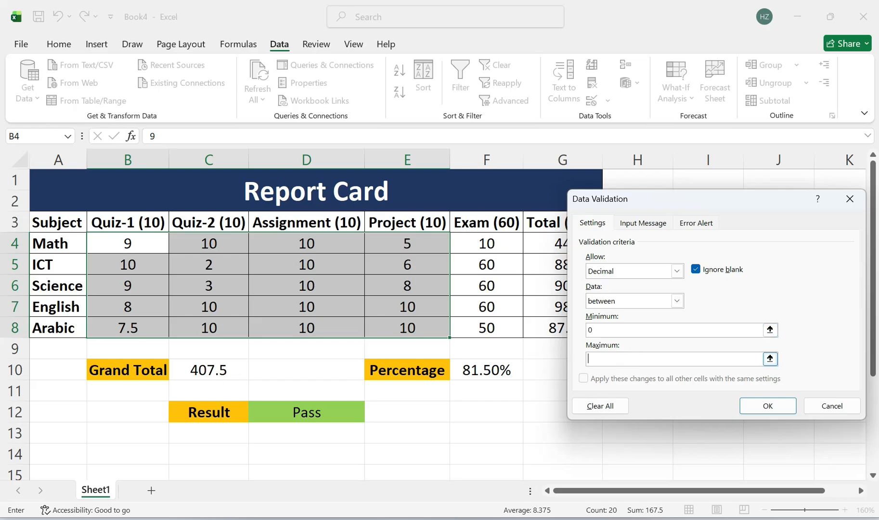
click(767, 406)
Step: Test the validation by trying to enter 20 as the English project score, and cancel the entry
click(436, 307)
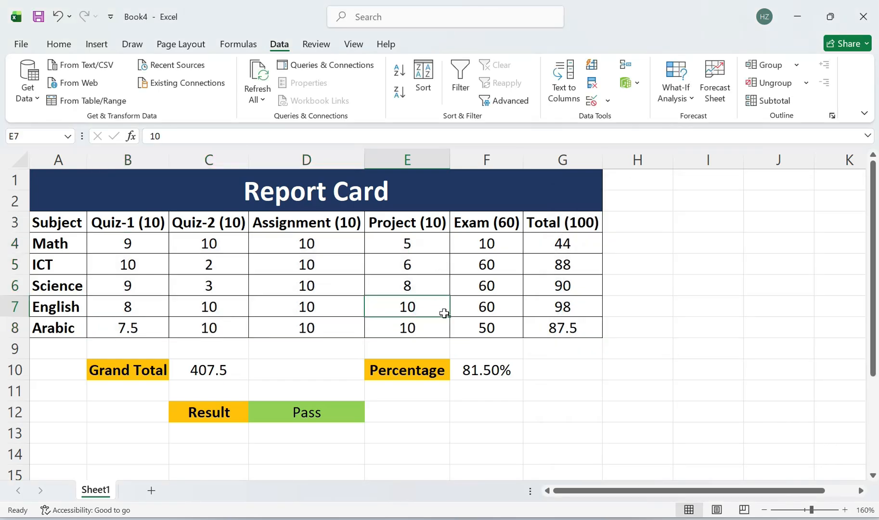
text(20)
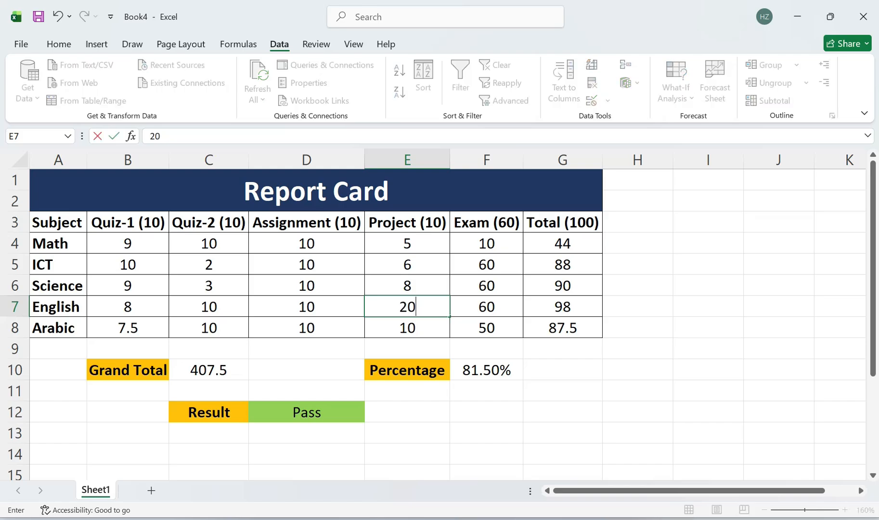
key(Return)
click(443, 303)
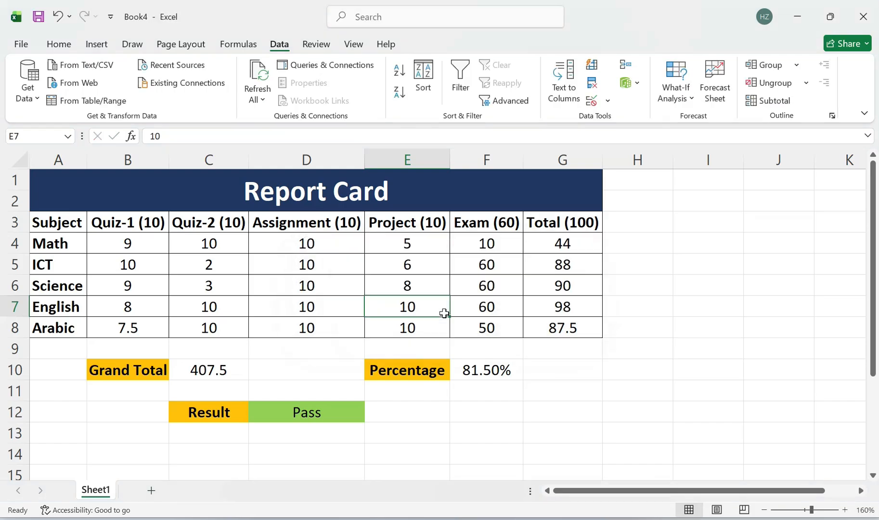
Step: Create a conditional formatting rule for the grand total in C10 that applies when the cell value is greater than the pass threshold
click(227, 370)
click(607, 100)
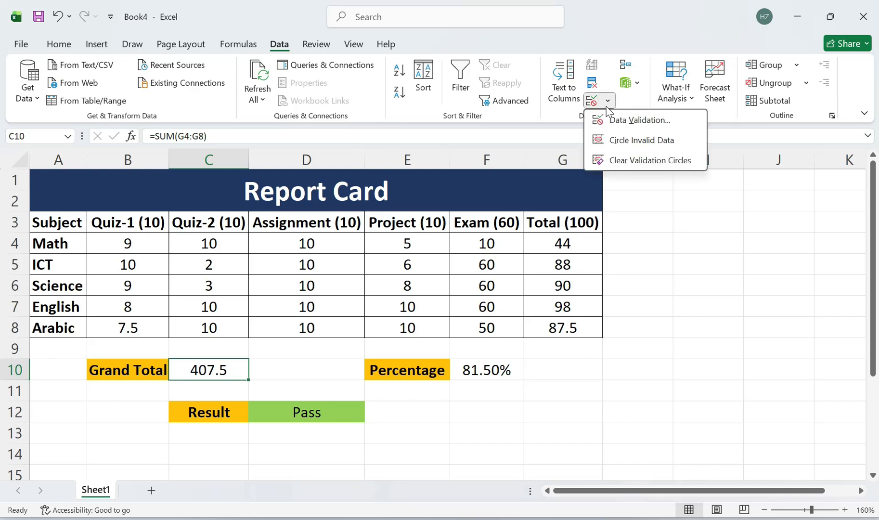
click(62, 46)
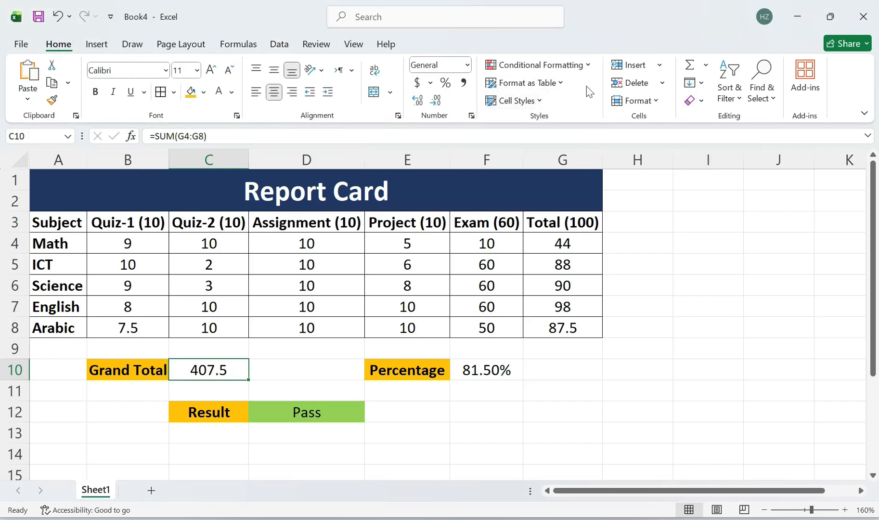
click(583, 64)
click(554, 229)
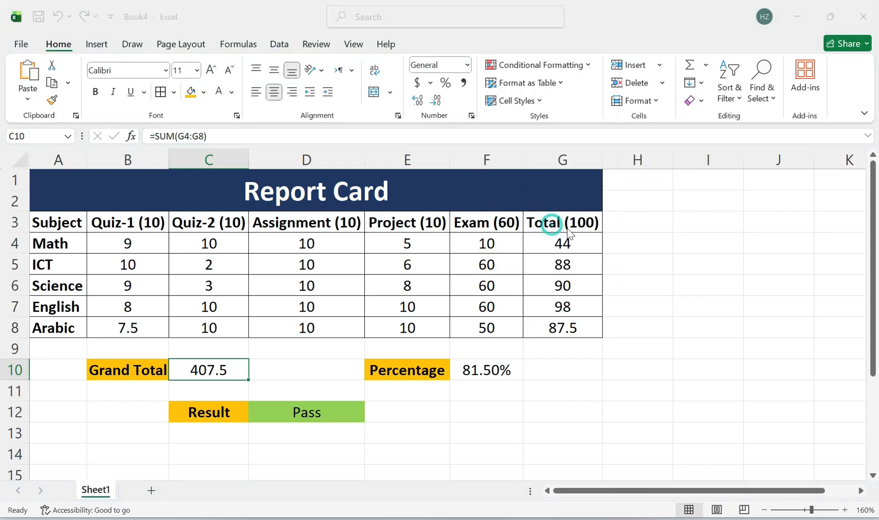
click(625, 247)
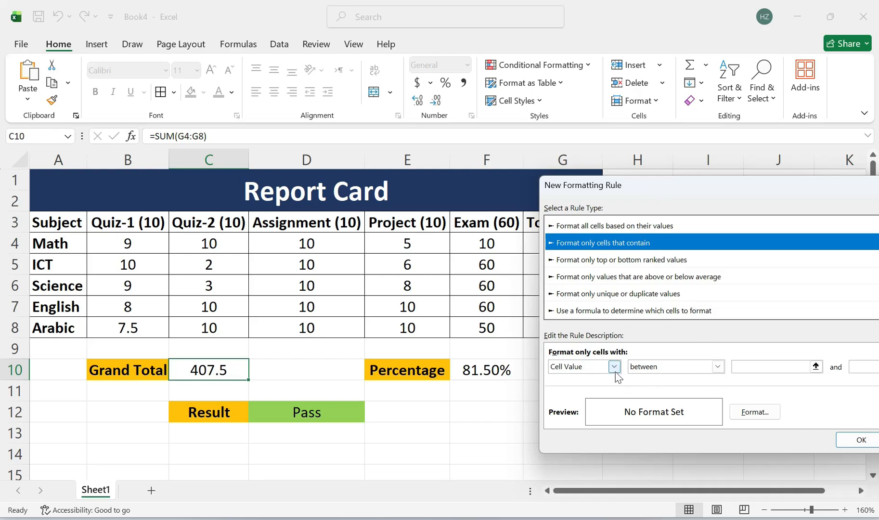
click(718, 367)
click(669, 418)
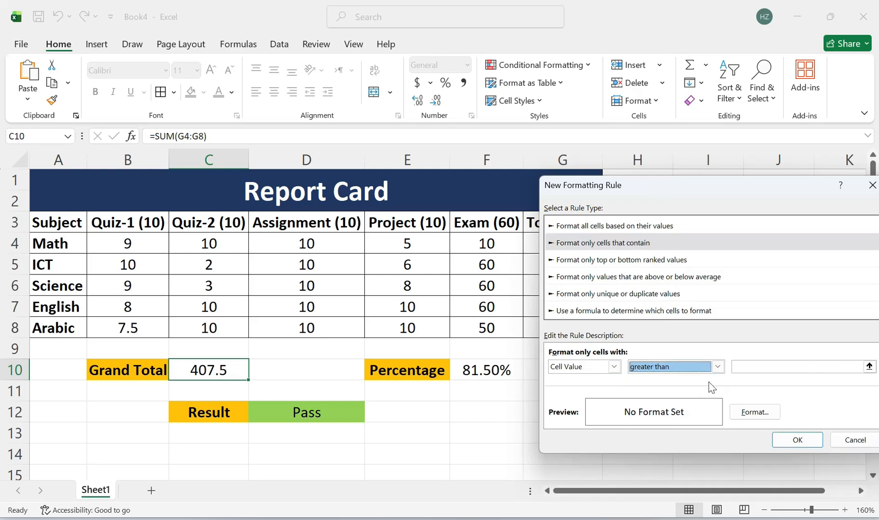
key(Tab)
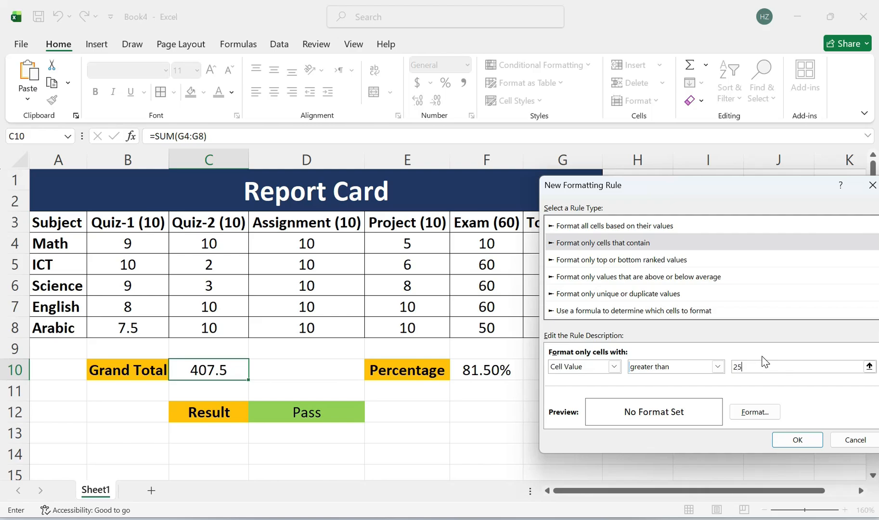
Step: Give the grand total rule a green fill and apply it
click(755, 411)
click(653, 198)
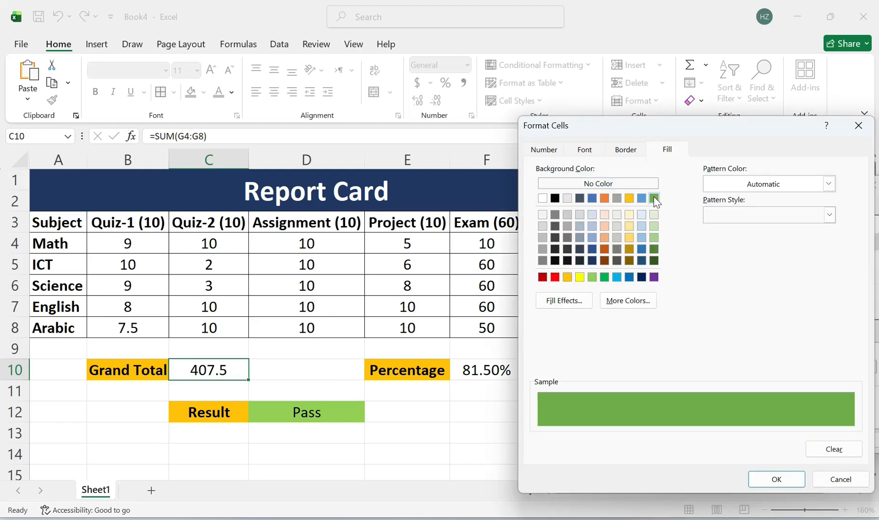
click(790, 478)
click(798, 440)
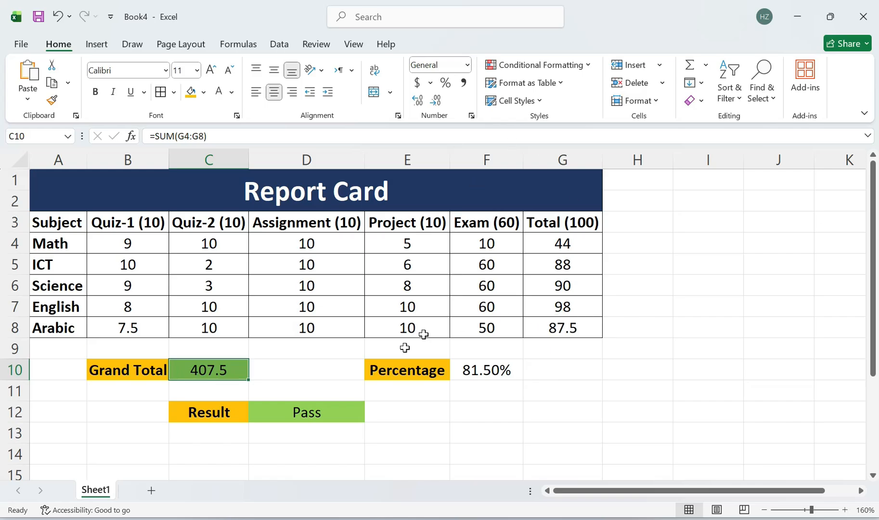
Step: Set the Math project score in E4 to 10
click(431, 243)
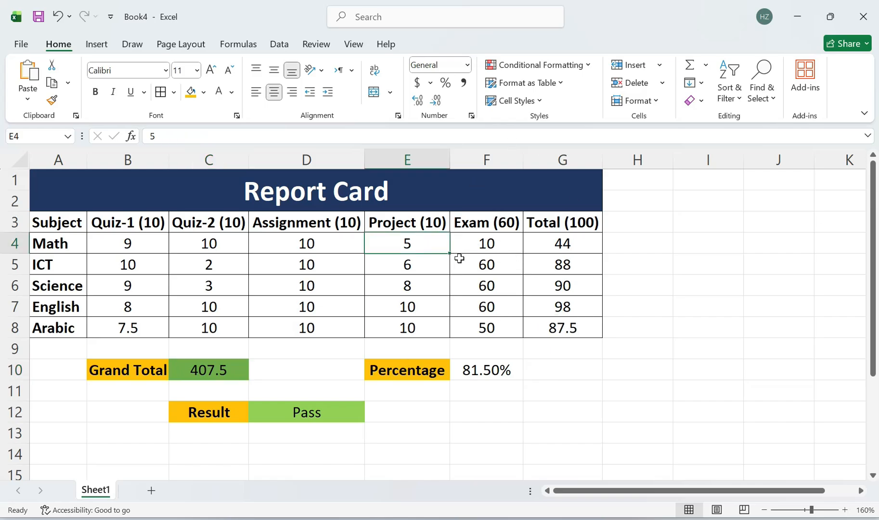
text(10)
key(Return)
Step: Set the ICT, Science, English and Arabic exam scores in F5:F8 to 10 each to test the conditional formatting
key(Up)
key(Right)
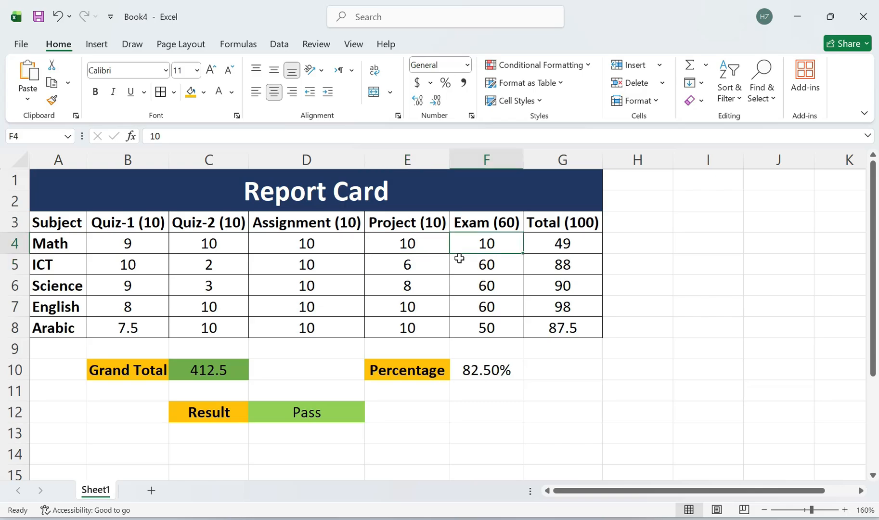
key(Down)
text(10)
key(Return)
text(10)
key(Return)
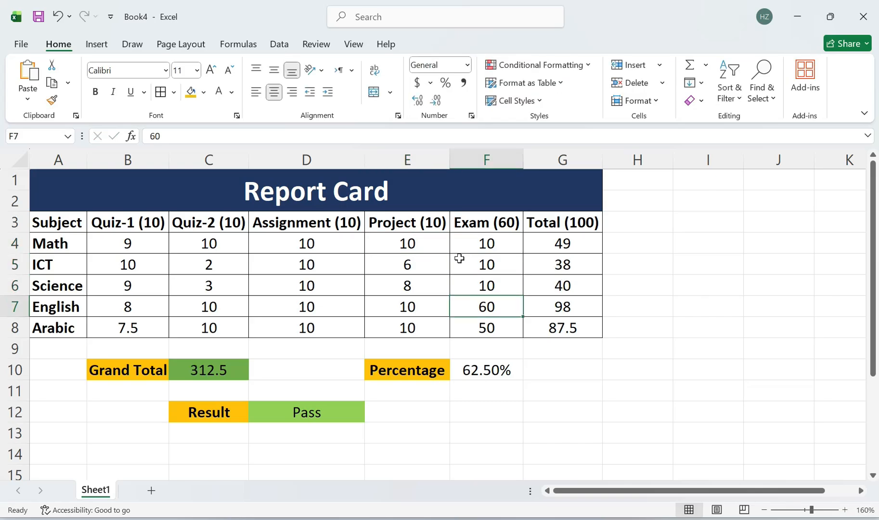
text(10)
key(Return)
text(5010)
key(Return)
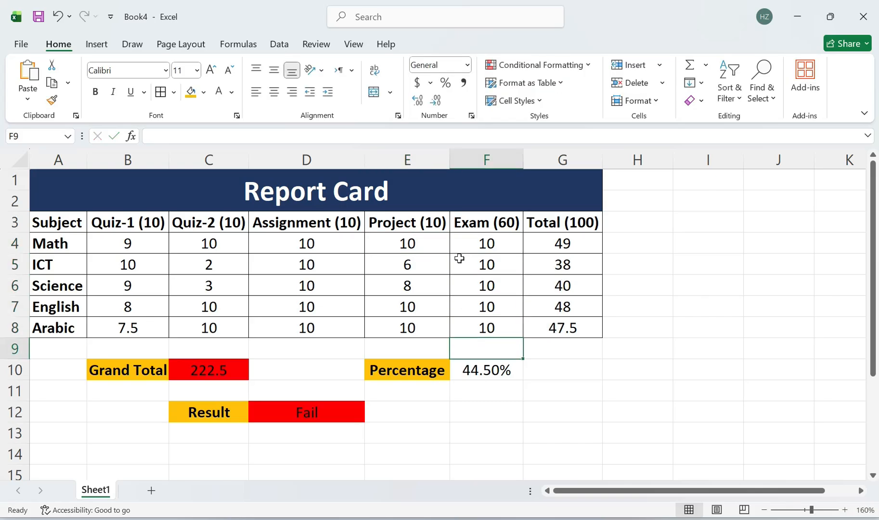
key(Down)
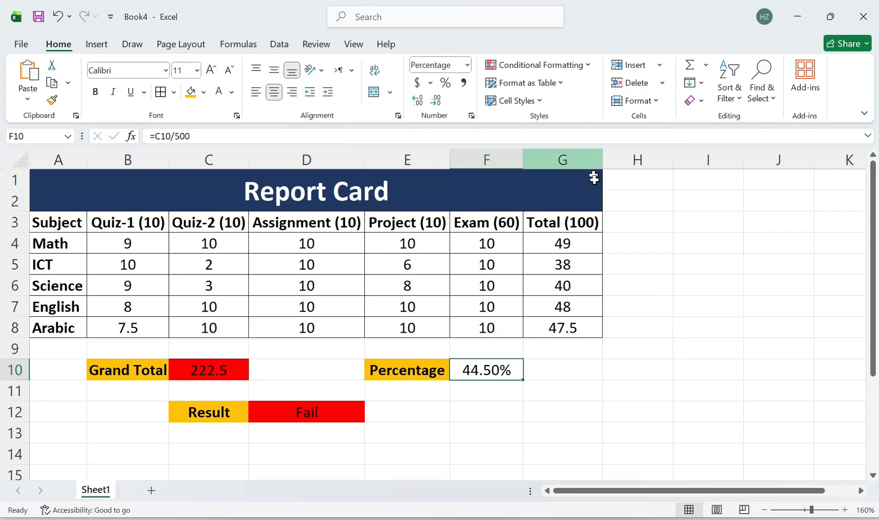
click(666, 519)
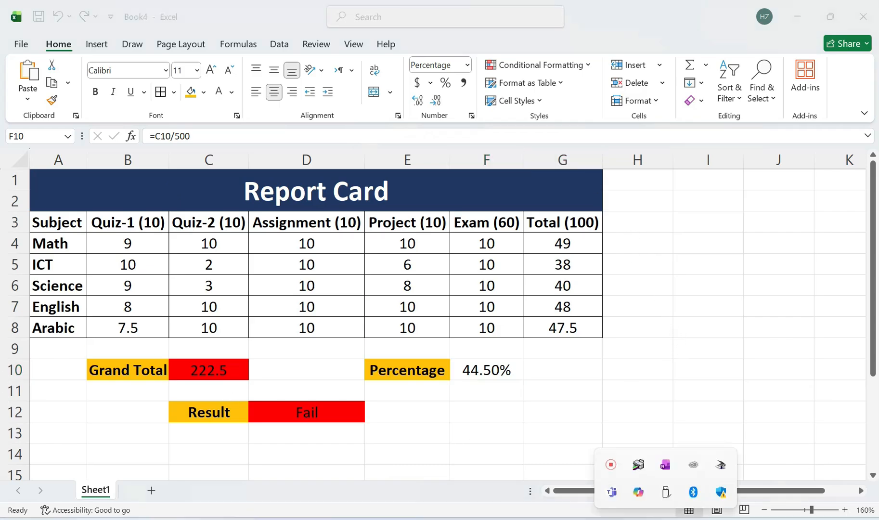